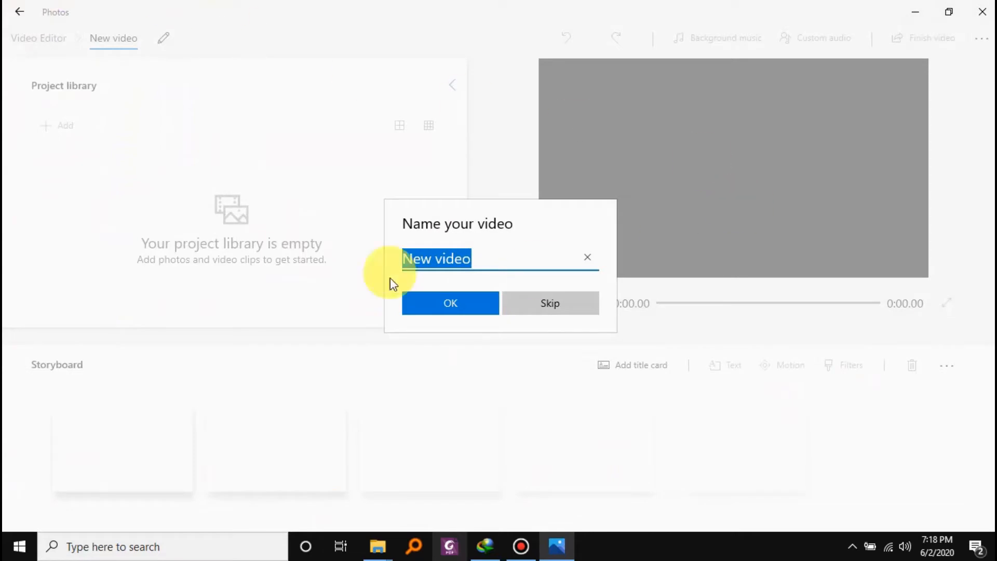
# Accept the video name New video and add DIY setup.mp4 from this PC's Videos folder to the project library.
pyautogui.click(450, 304)
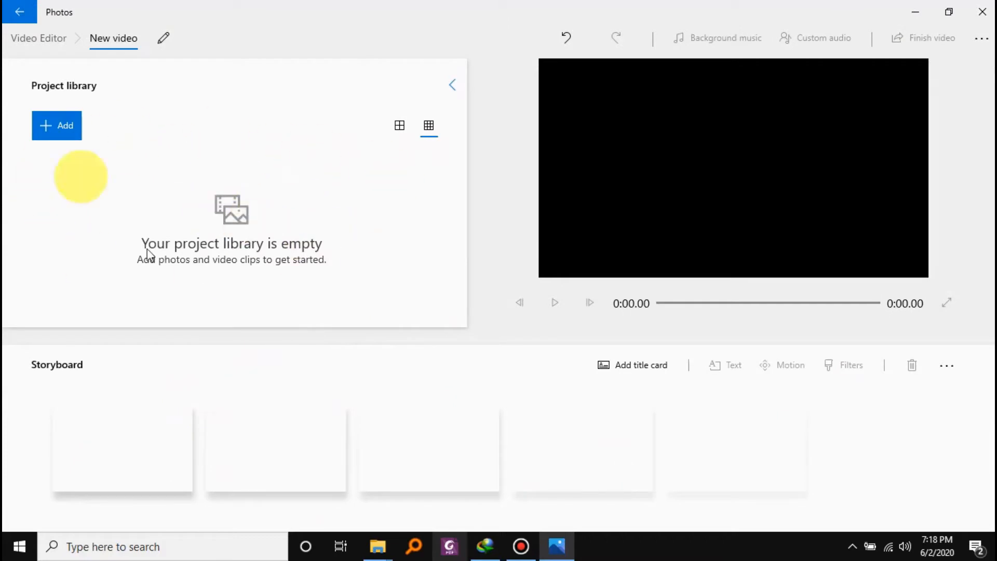
pyautogui.click(55, 124)
pyautogui.click(72, 161)
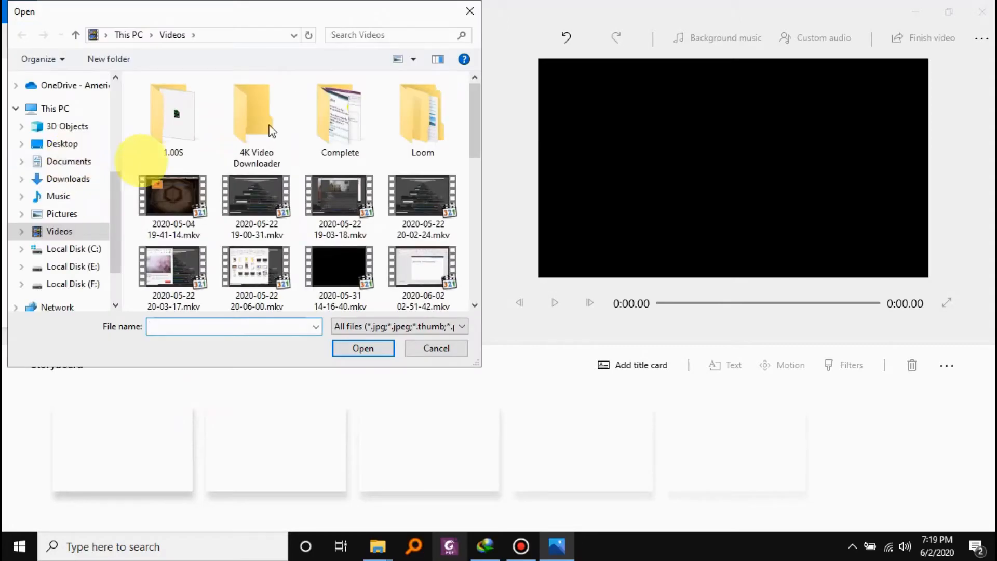
pyautogui.moveTo(475, 140); pyautogui.dragTo(467, 296)
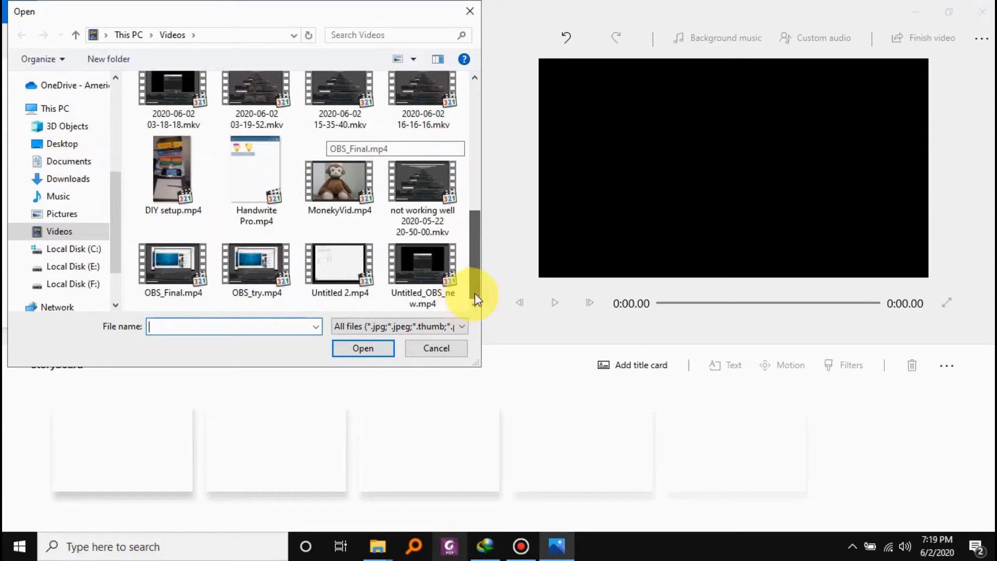
pyautogui.doubleClick(172, 162)
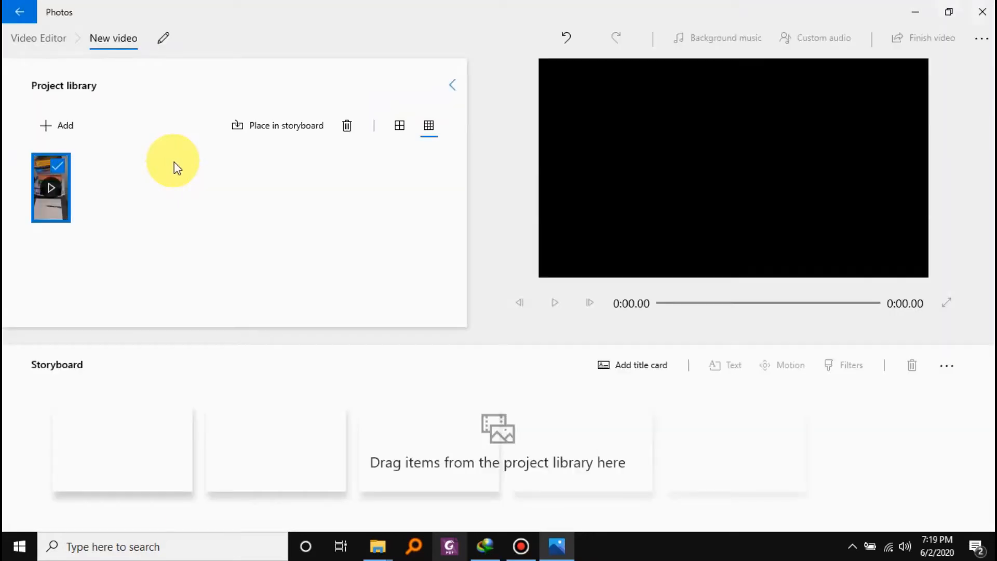
# Add MonekyVid.mp4 from this PC's Videos folder to the project library.
pyautogui.click(77, 130)
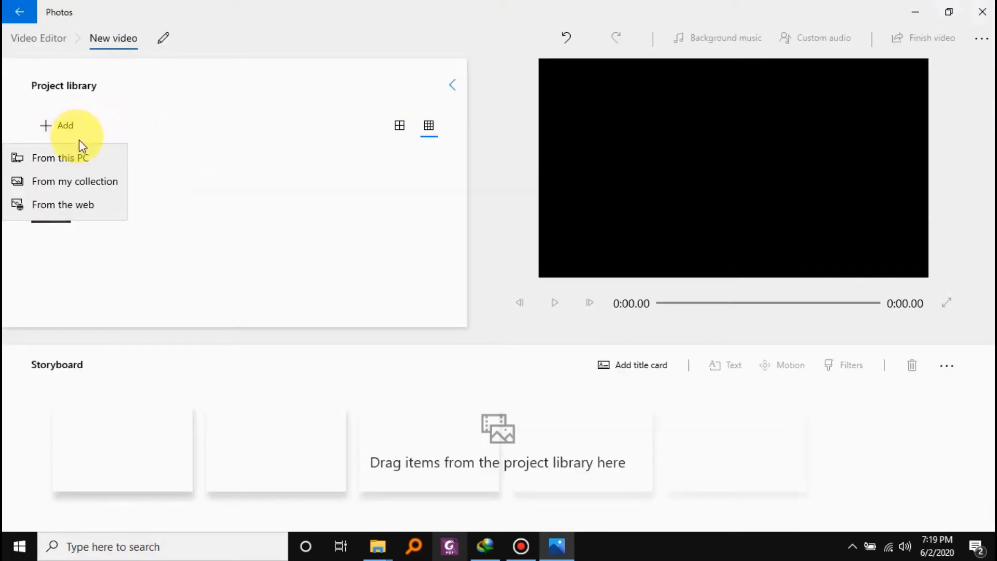
pyautogui.click(81, 156)
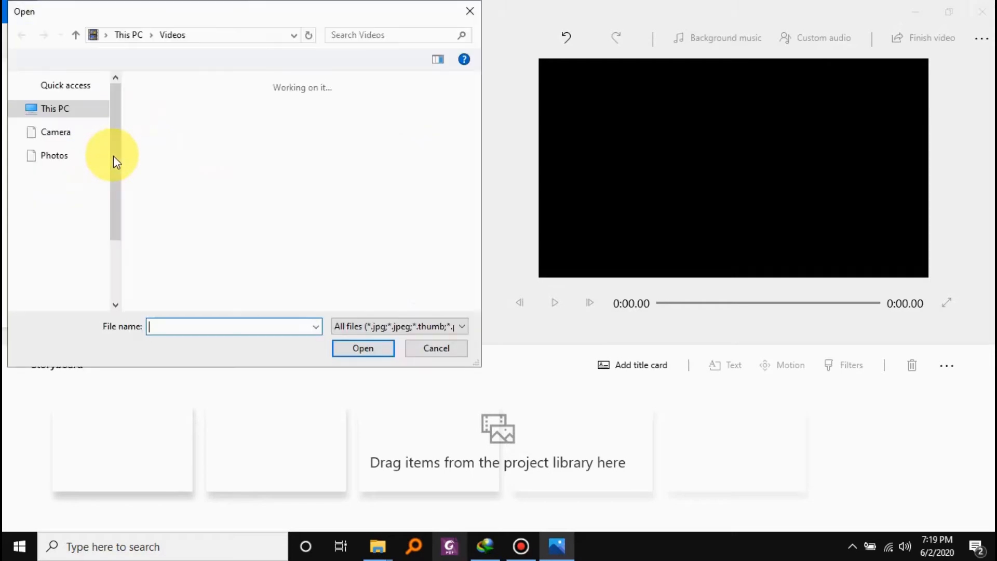
pyautogui.scroll(-5, 294, 251)
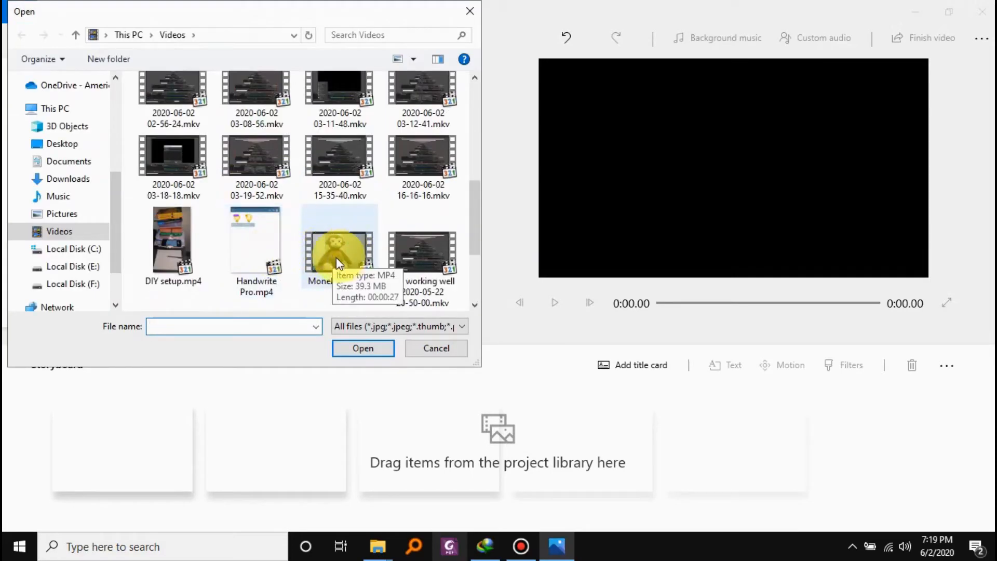
pyautogui.doubleClick(340, 251)
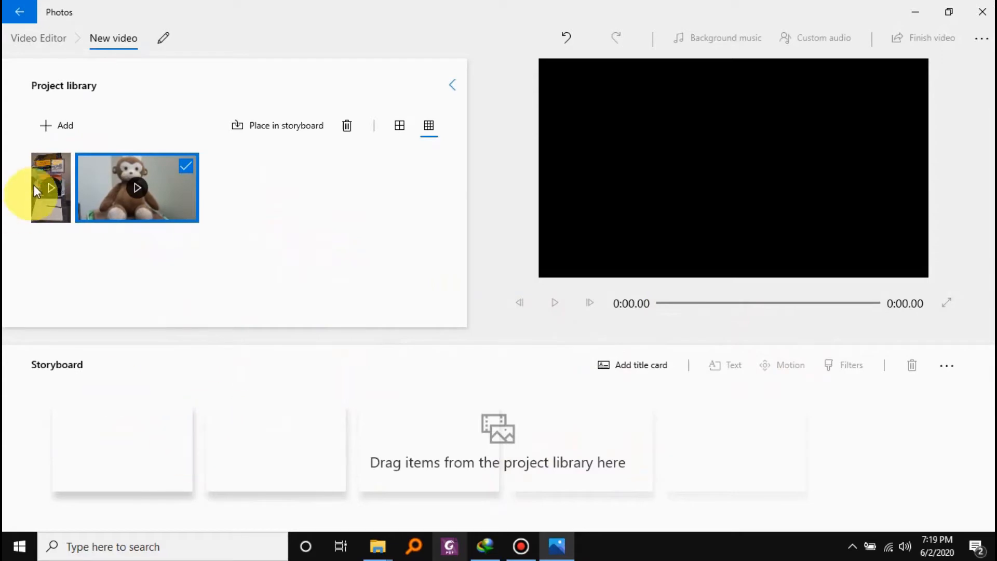
# Place both library clips in the storyboard, with the DIY setup clip before the monkey clip.
pyautogui.moveTo(42, 166); pyautogui.dragTo(157, 387)
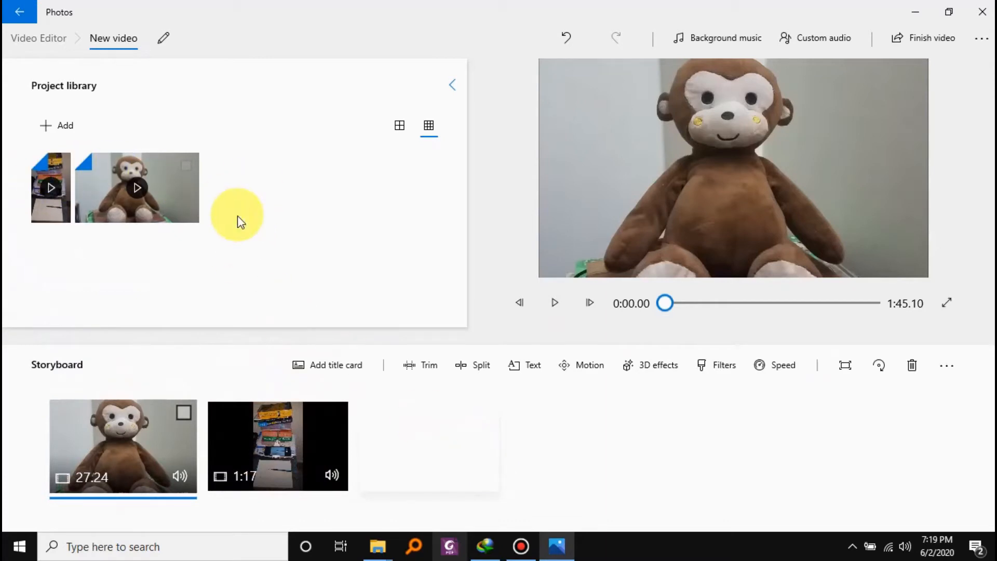
pyautogui.moveTo(327, 454); pyautogui.dragTo(382, 463)
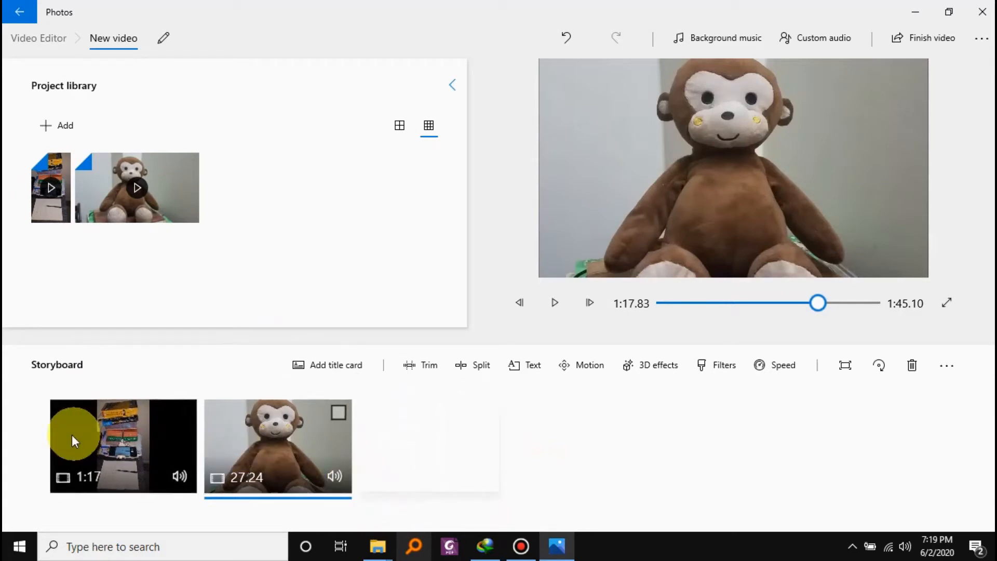
# Trim the DIY setup clip in the storyboard to run from 0:07.40 to 1:09.36.
pyautogui.click(116, 440)
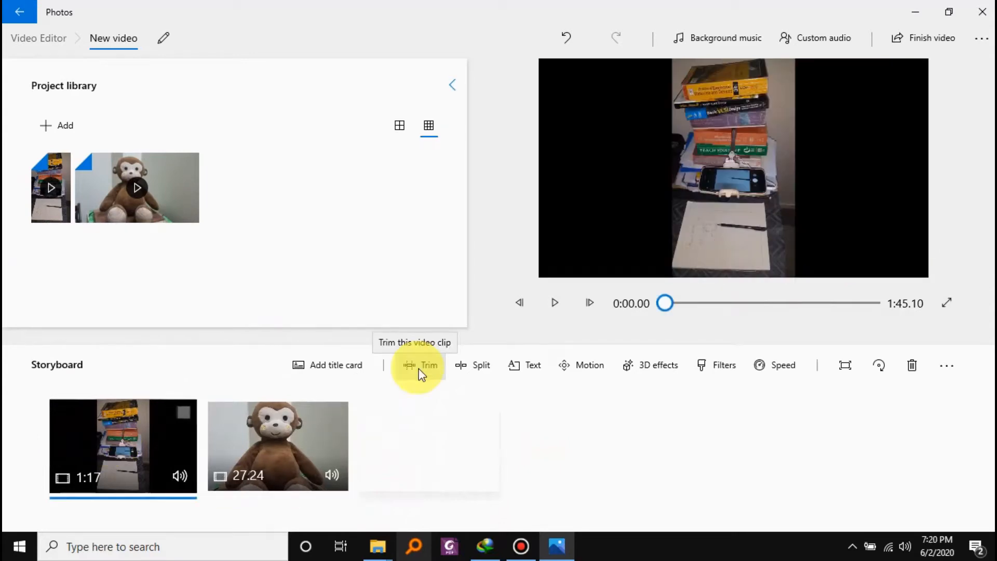
pyautogui.click(419, 370)
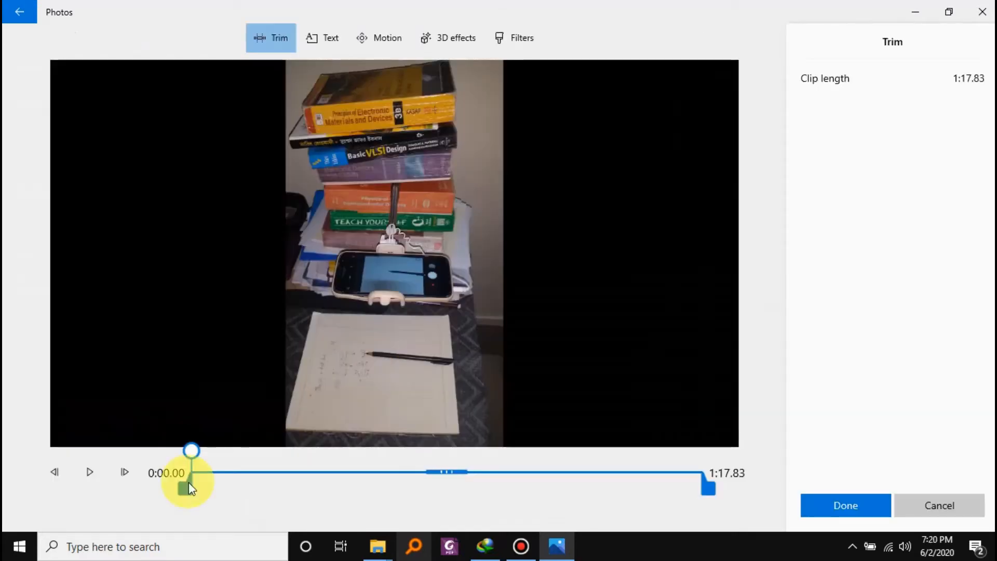
pyautogui.moveTo(188, 484); pyautogui.dragTo(222, 498)
pyautogui.moveTo(715, 480); pyautogui.dragTo(652, 493)
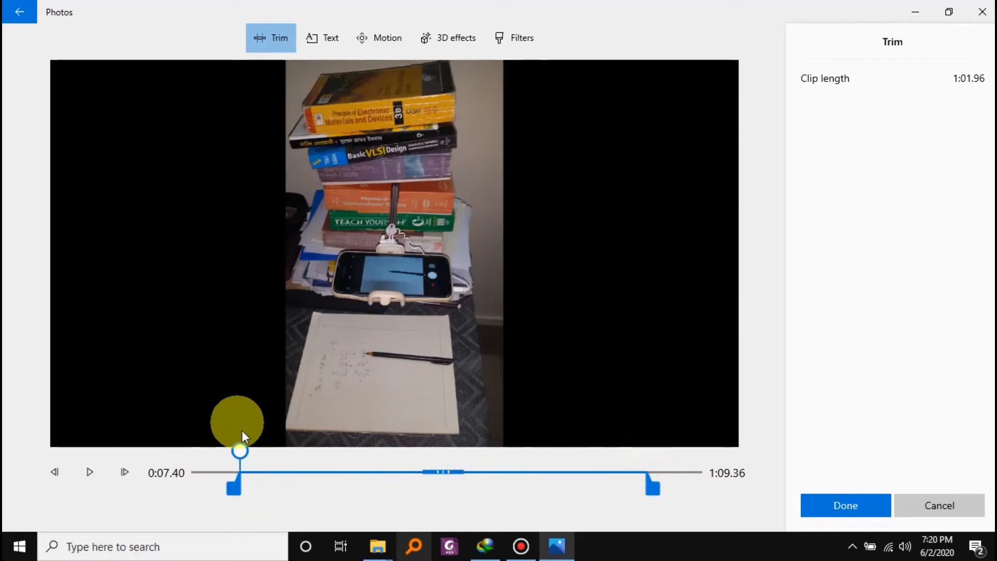
pyautogui.moveTo(239, 453); pyautogui.dragTo(241, 480)
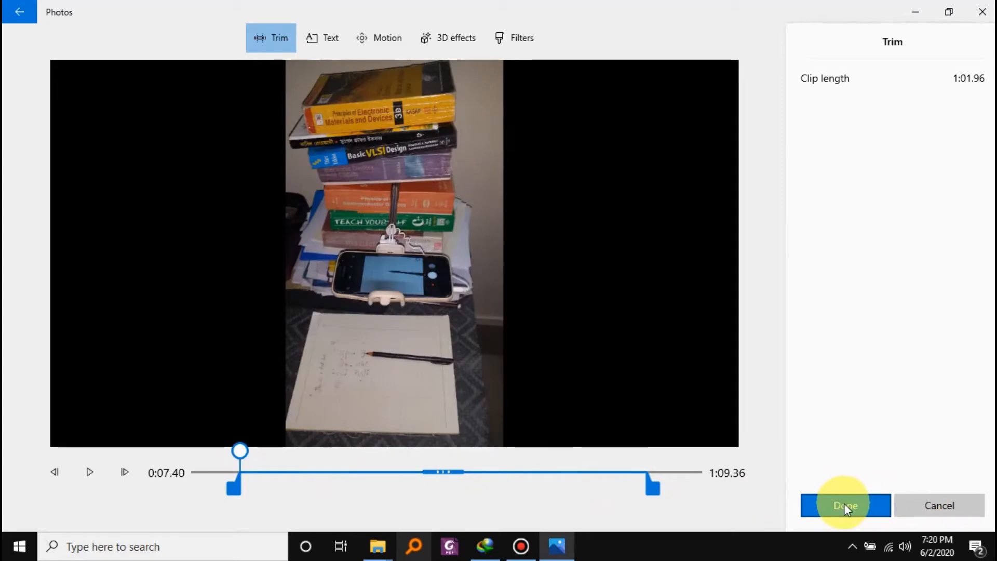
pyautogui.click(843, 503)
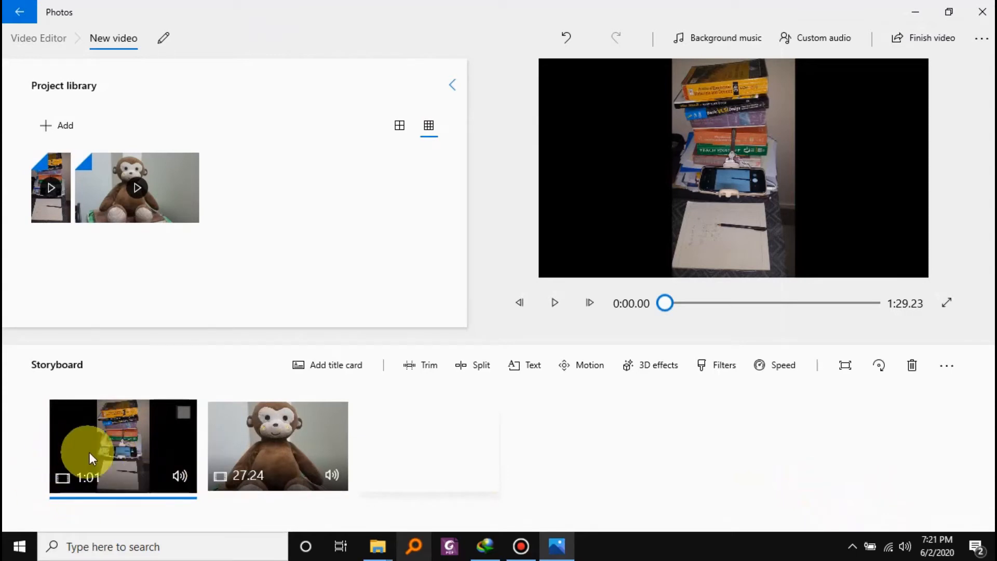
# Undo the trim of the DIY setup clip, redo it, and undo it again.
pyautogui.click(566, 39)
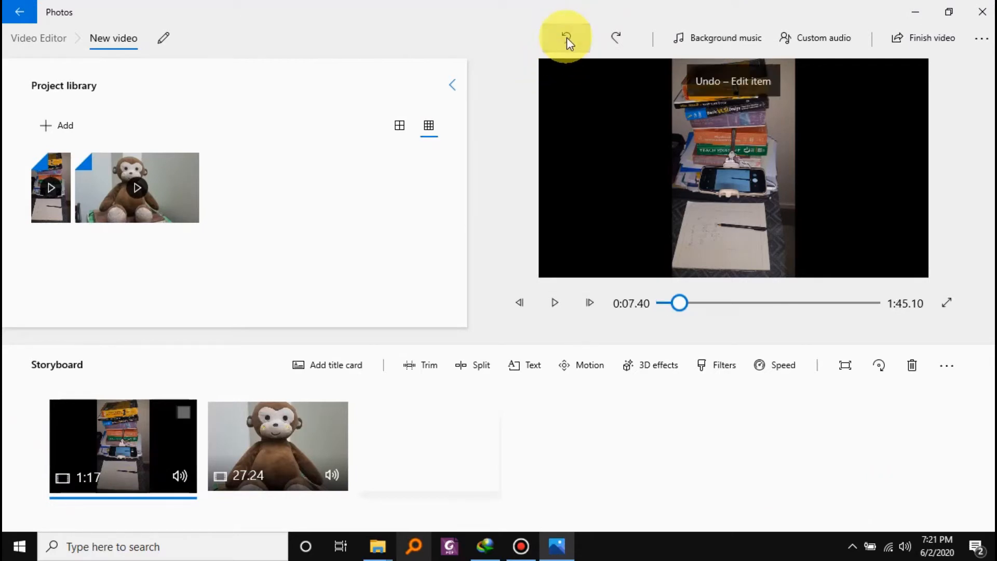
pyautogui.click(617, 36)
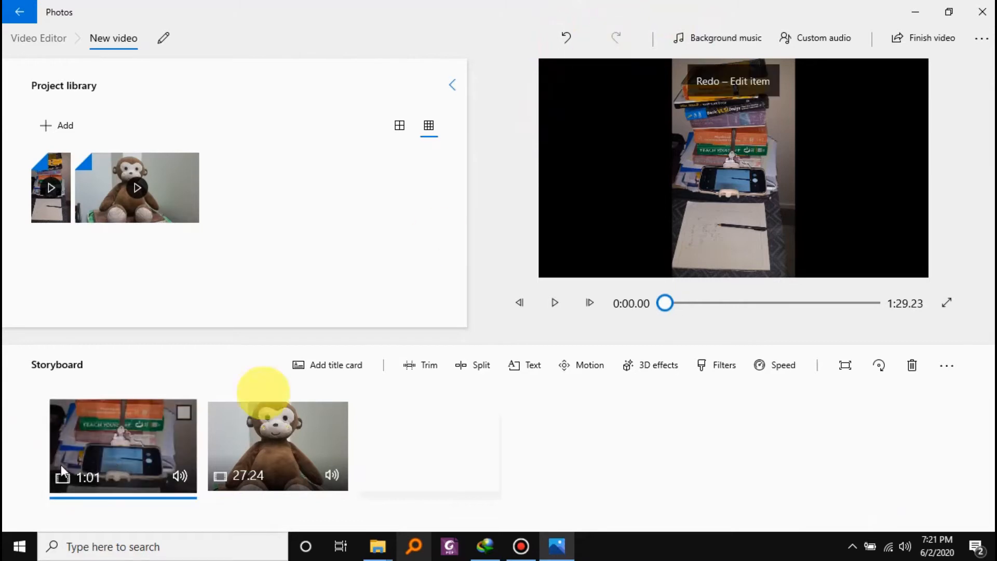
pyautogui.click(565, 36)
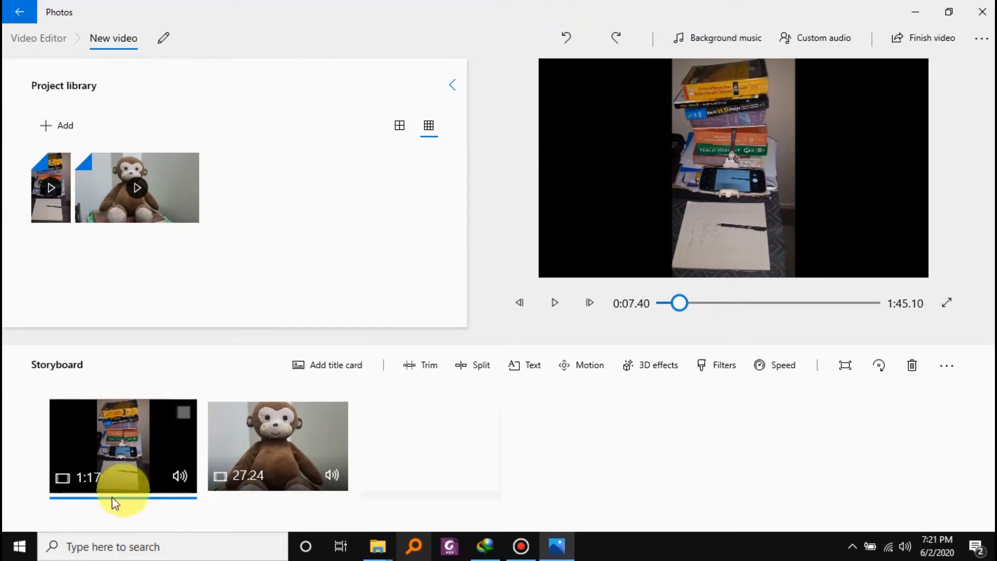
# Split the DIY setup clip in the storyboard at 0:10.90 and leave the resulting clips unchecked.
pyautogui.click(122, 439)
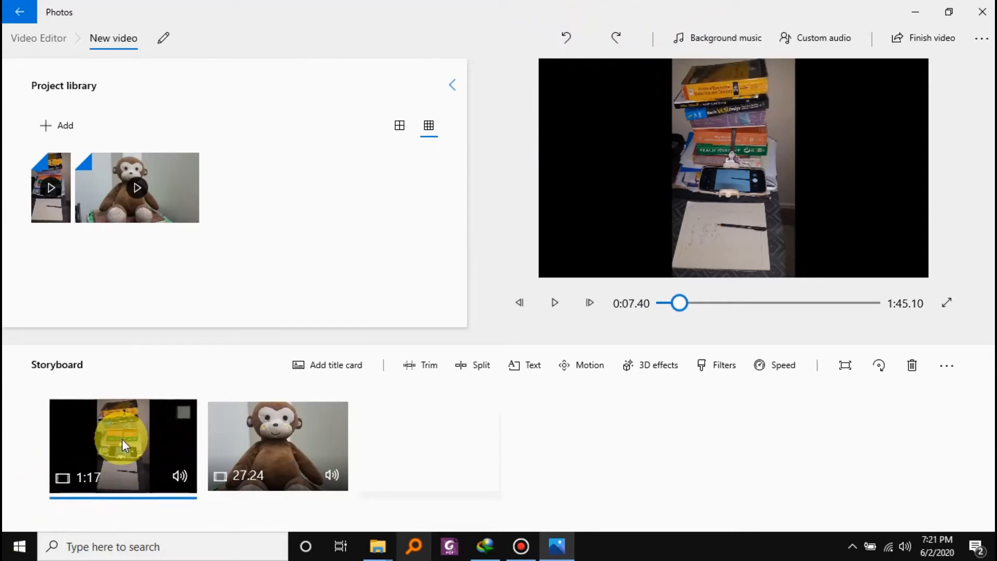
pyautogui.click(477, 367)
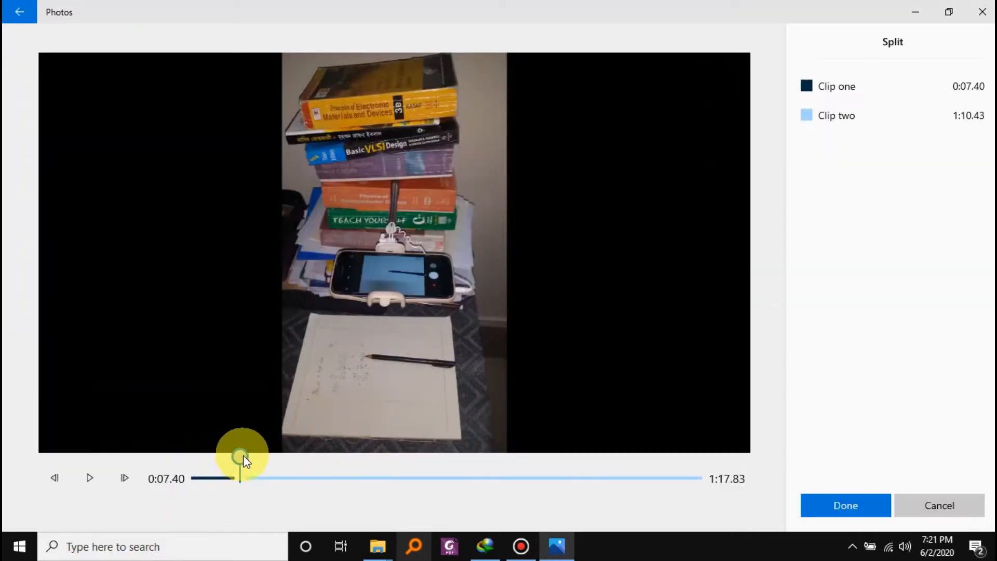
pyautogui.moveTo(244, 457); pyautogui.dragTo(265, 472)
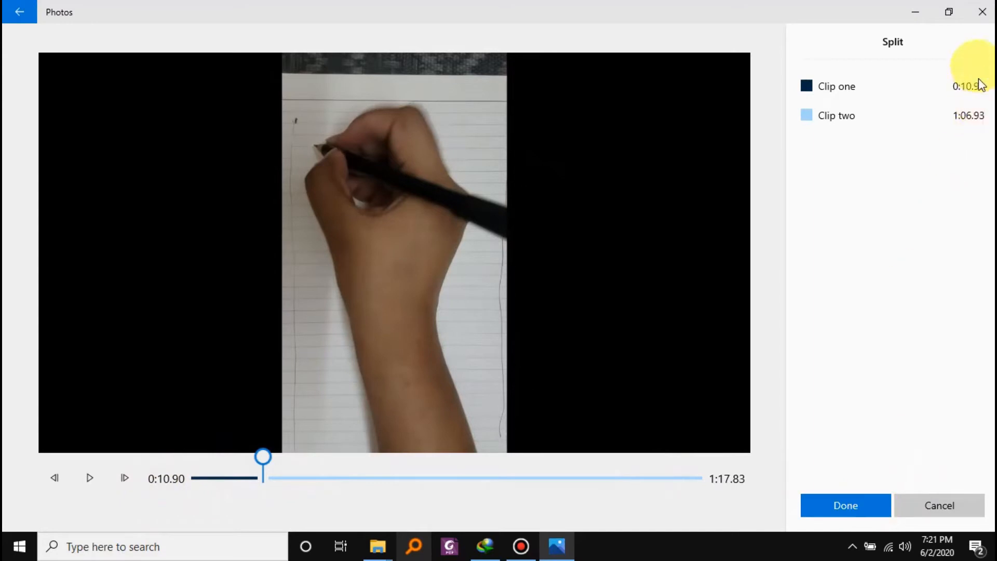
pyautogui.click(860, 511)
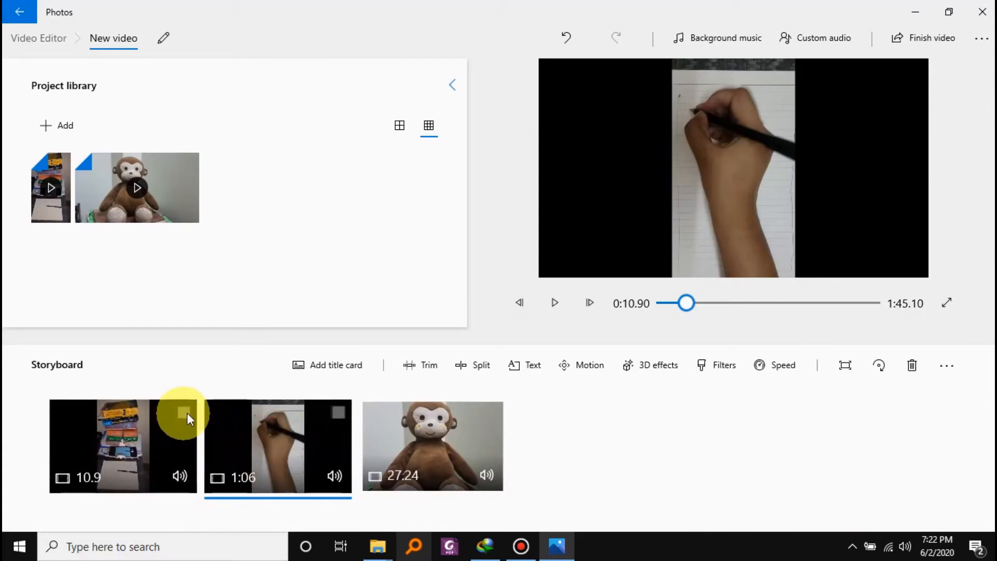
pyautogui.click(211, 447)
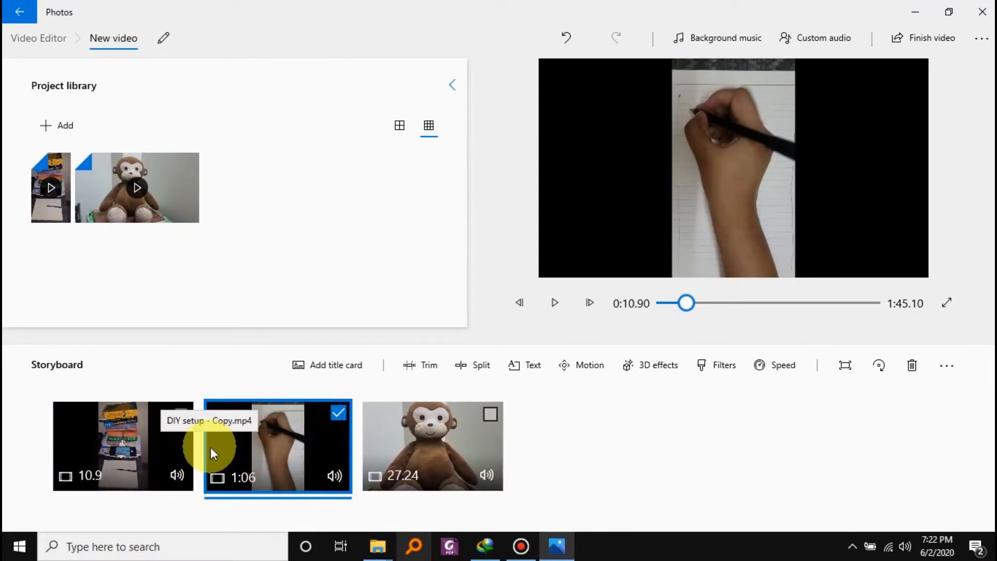
pyautogui.click(338, 410)
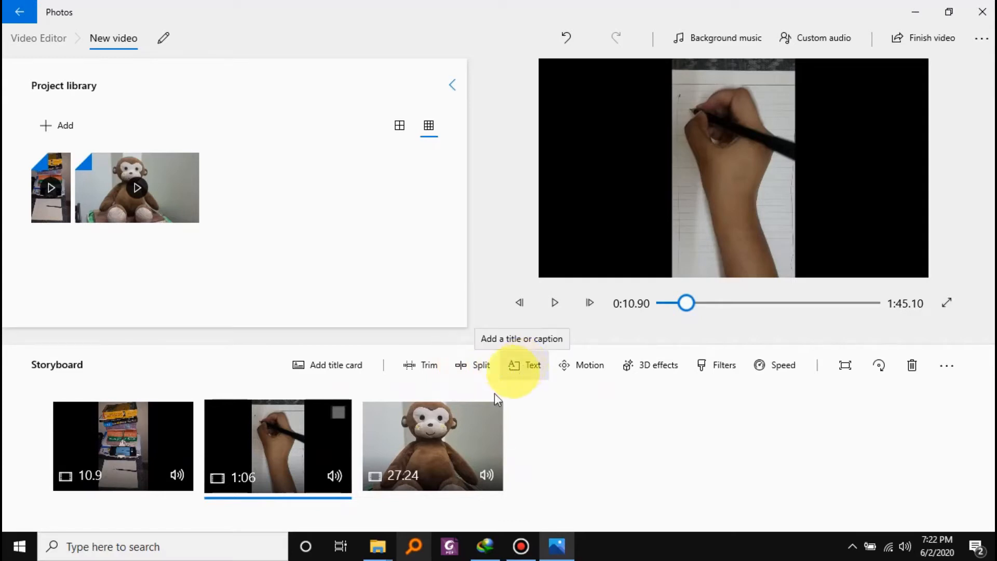
# Add the text "Monkey" to the monkey clip in the storyboard.
pyautogui.click(453, 432)
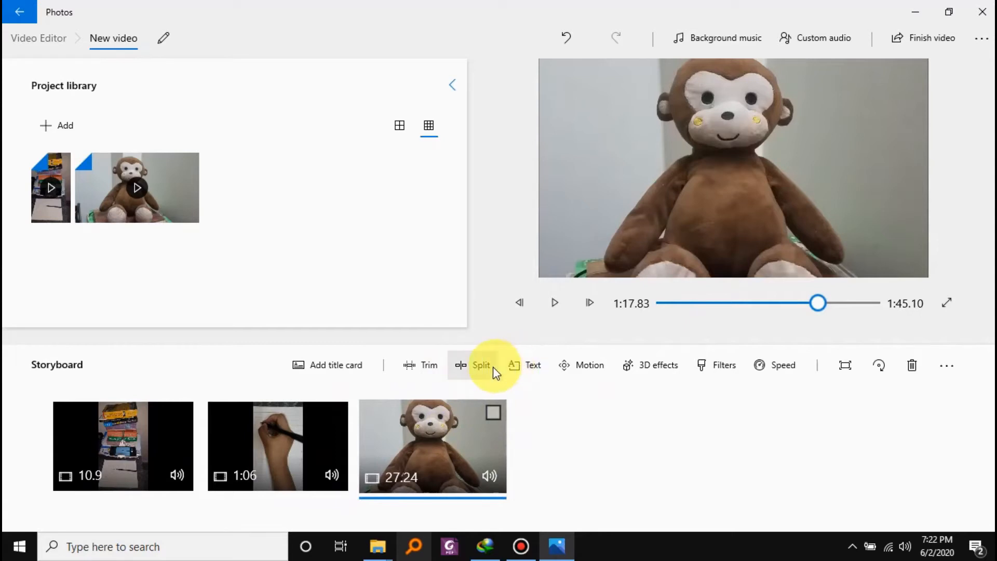
pyautogui.click(529, 367)
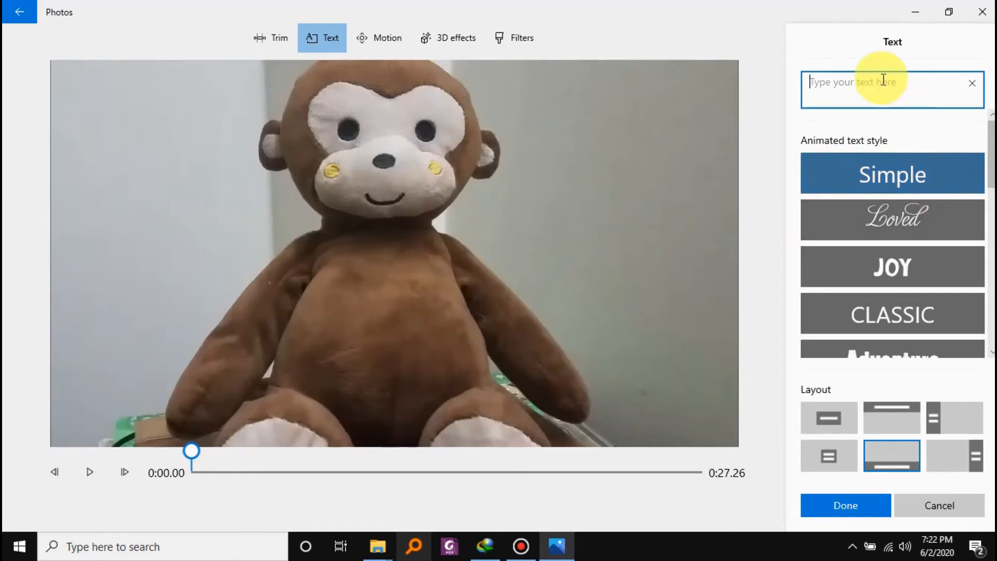
pyautogui.write('Monkey')
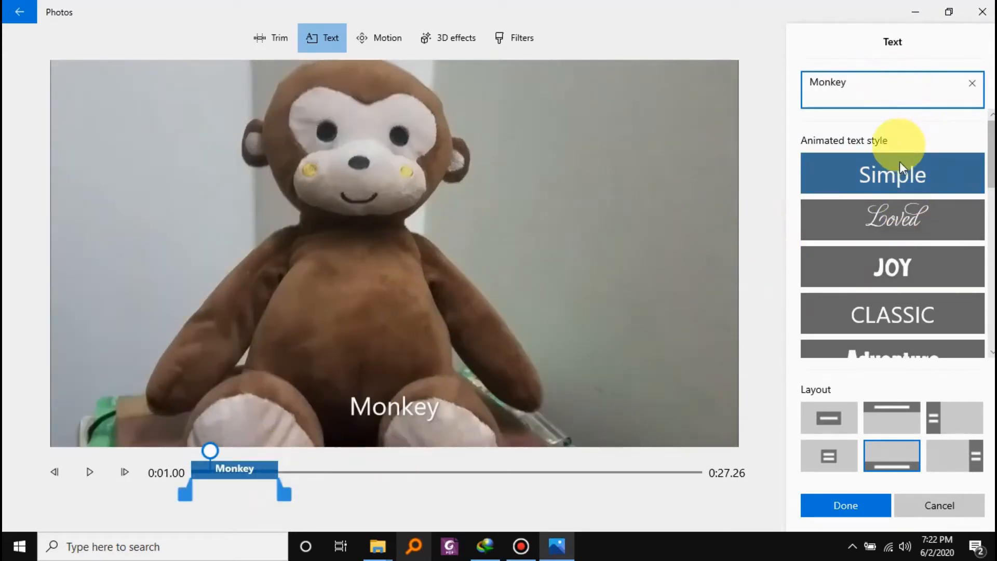
# Try the Loved, Classic and Adventure animated styles on the Monkey text and set it to Cinema.
pyautogui.click(927, 228)
pyautogui.click(918, 260)
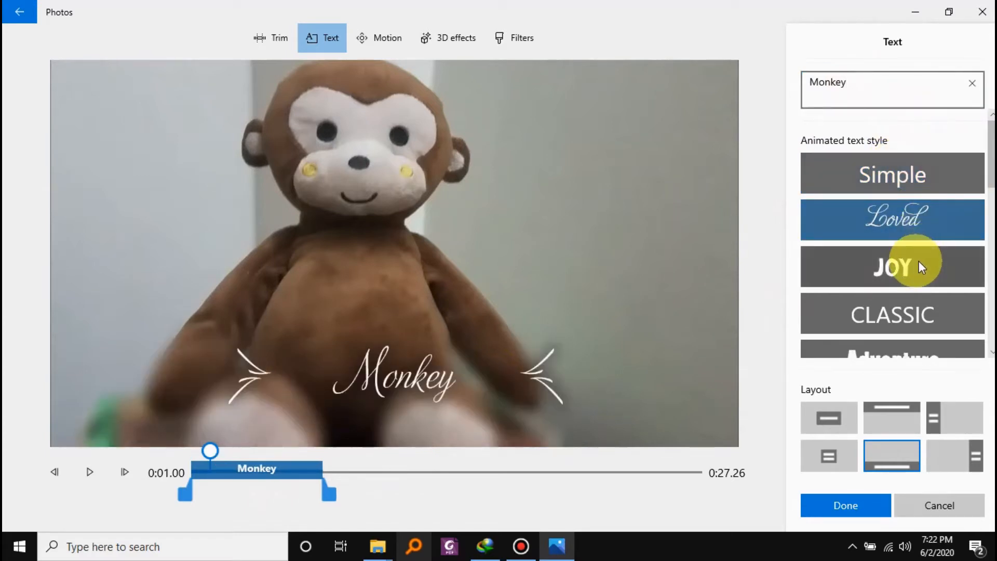
pyautogui.click(922, 315)
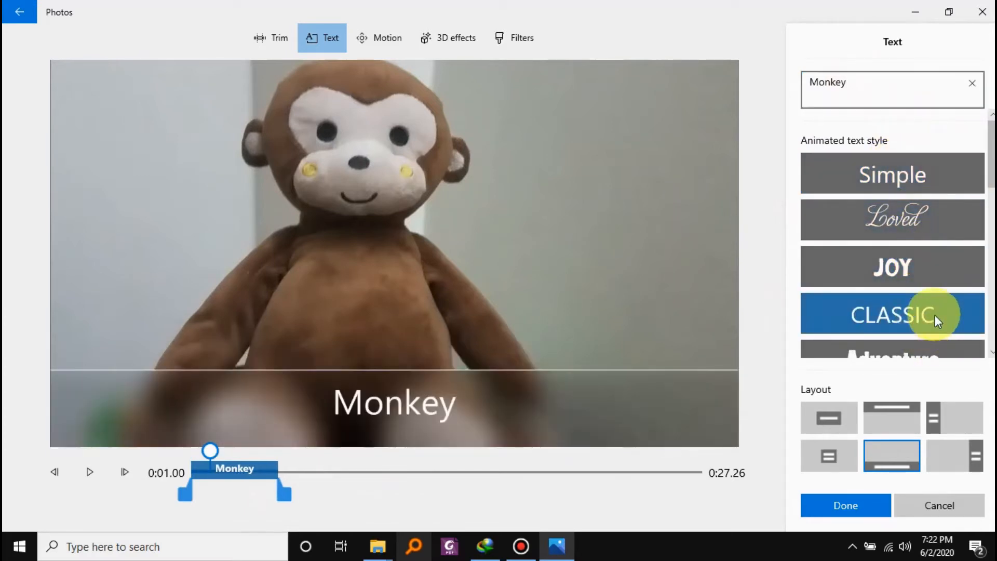
pyautogui.scroll(-3, 925, 281)
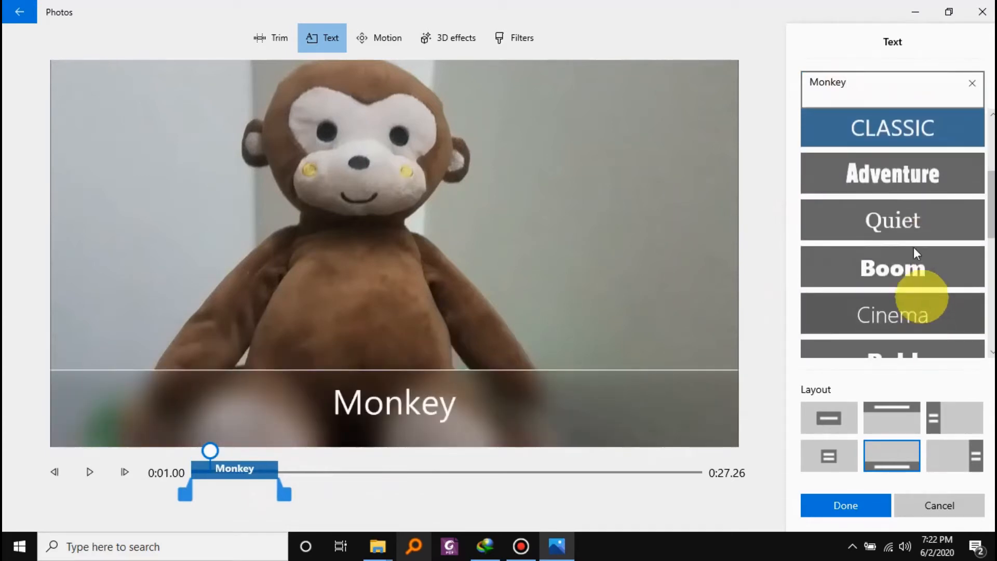
pyautogui.click(919, 172)
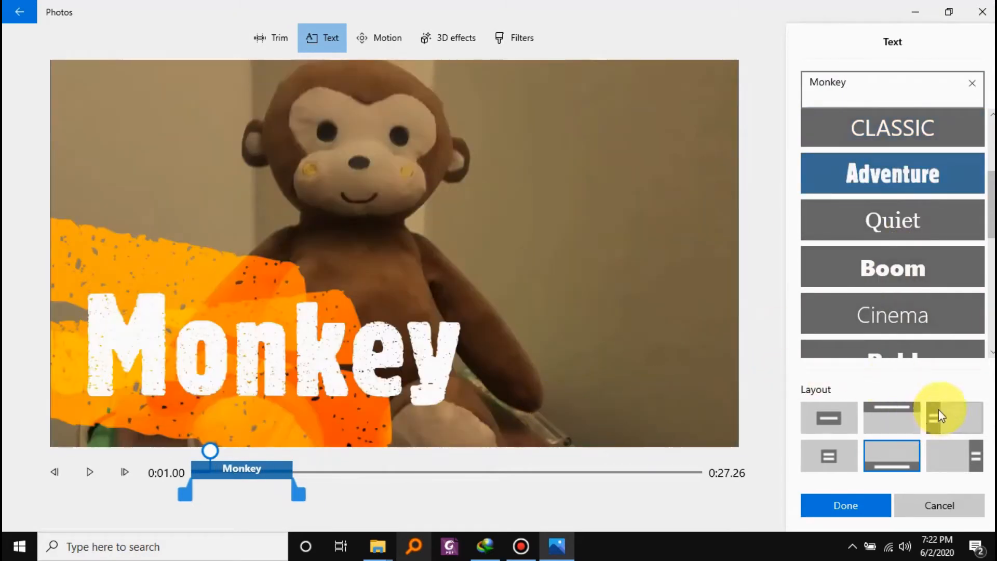
pyautogui.click(871, 323)
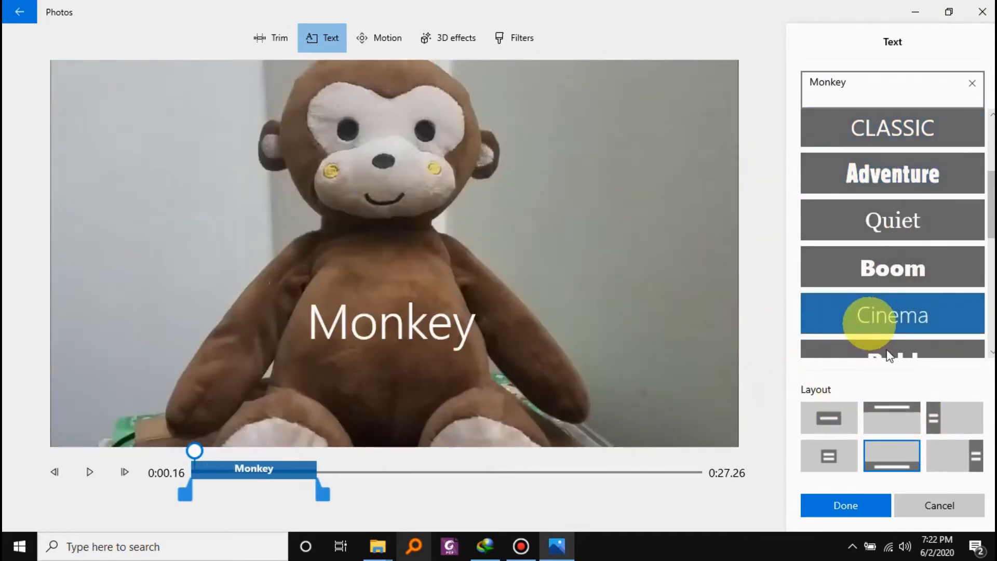
# Try several layouts for the Monkey text, choose the smaller centred layout, and apply the text to the clip.
pyautogui.click(841, 419)
pyautogui.click(918, 418)
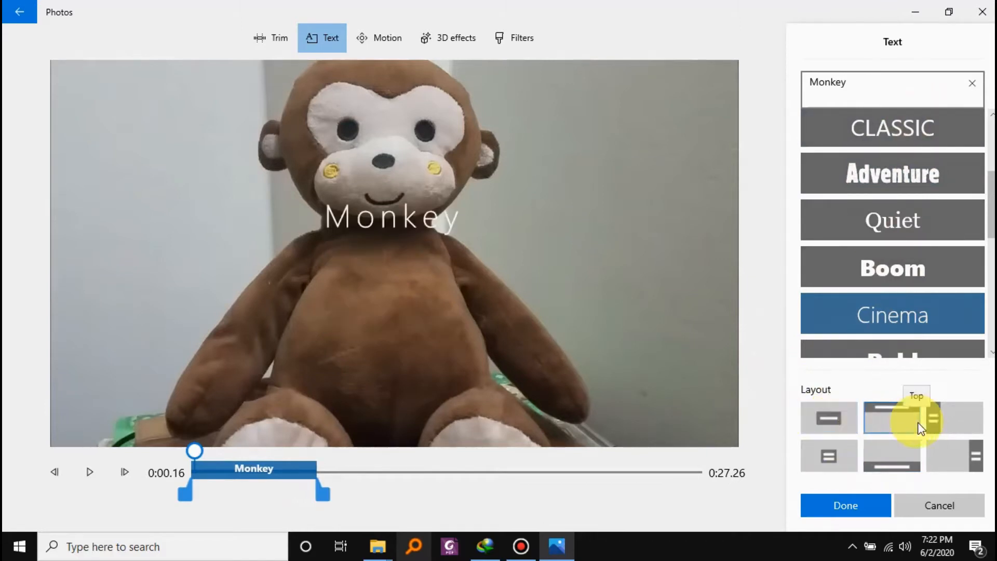
pyautogui.click(965, 419)
pyautogui.click(819, 461)
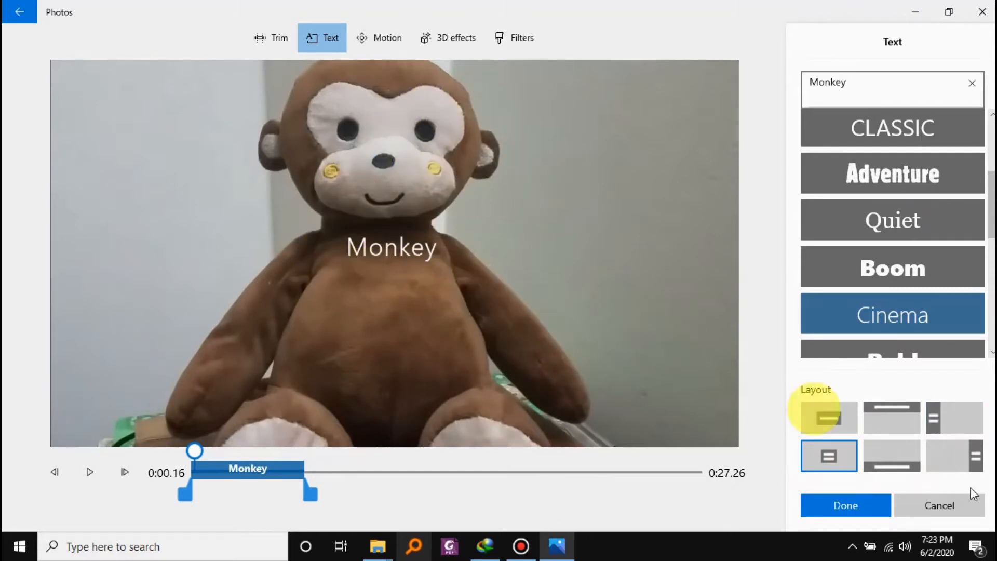
pyautogui.click(856, 505)
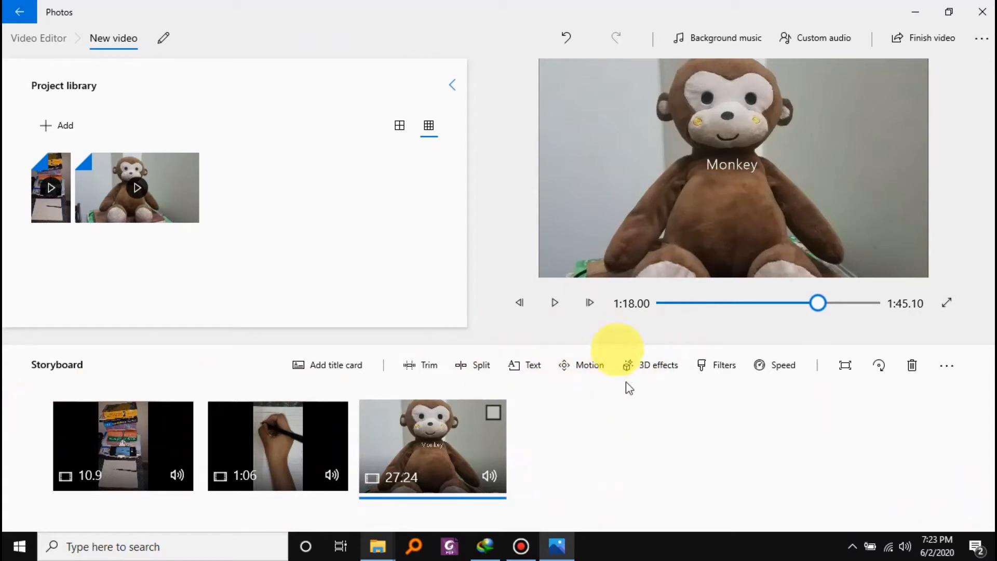
# Look through the filters offered for the monkey clip and leave without applying any.
pyautogui.click(726, 365)
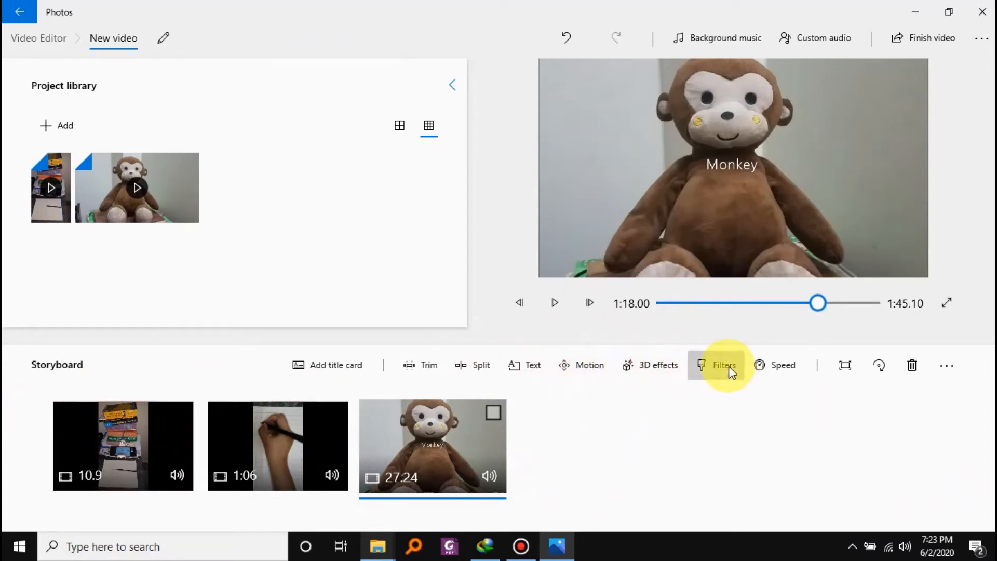
pyautogui.scroll(-2, 941, 297)
pyautogui.scroll(-1, 940, 292)
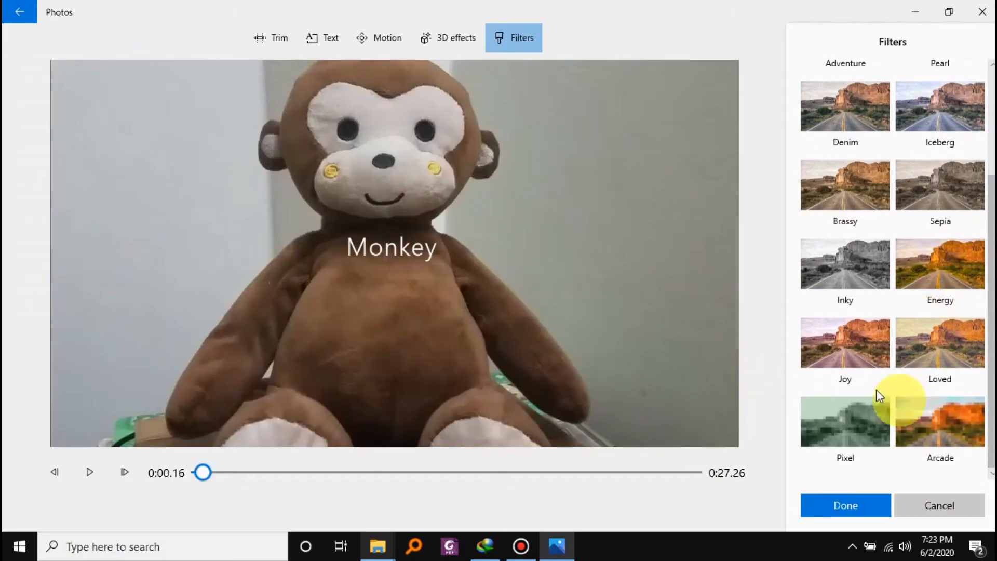
pyautogui.click(924, 506)
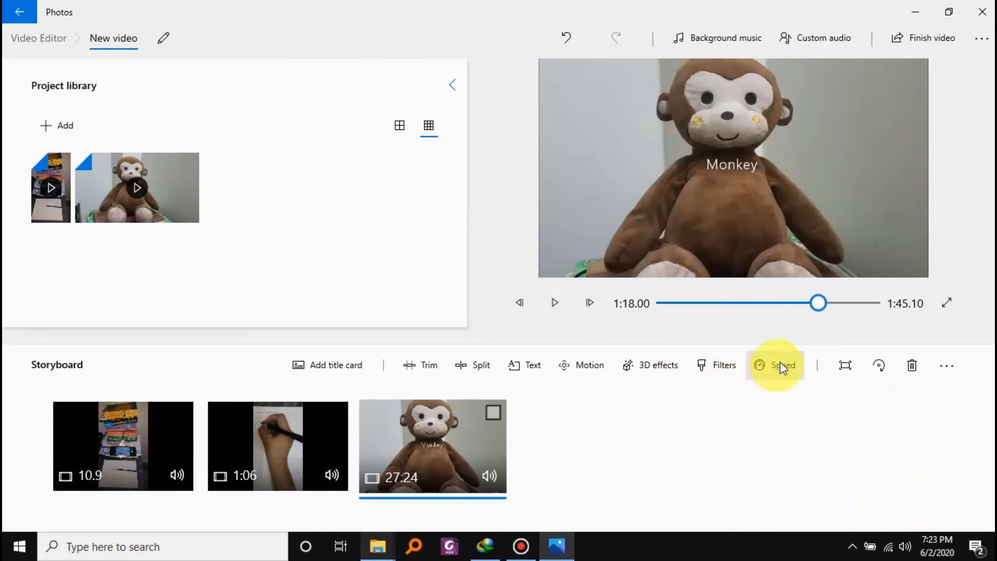
# Set the speed of the handwriting clip in the storyboard to 16x.
pyautogui.click(279, 432)
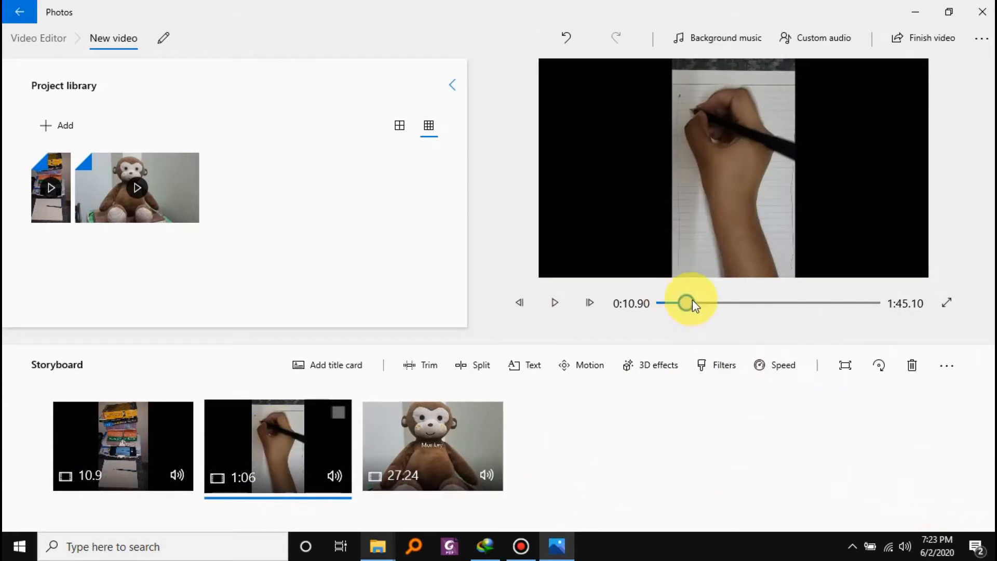
pyautogui.moveTo(743, 308); pyautogui.dragTo(803, 315)
pyautogui.click(278, 447)
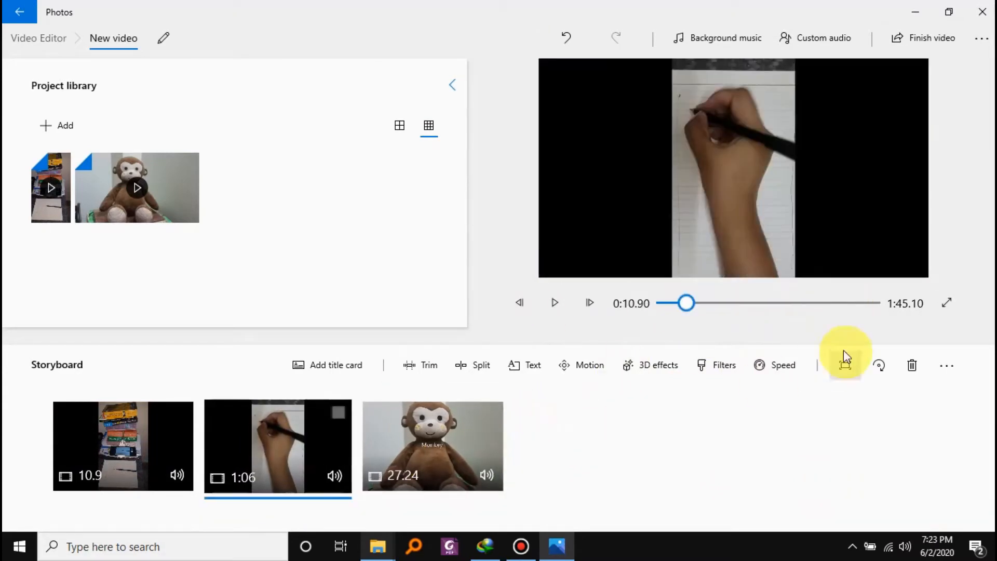
pyautogui.click(791, 364)
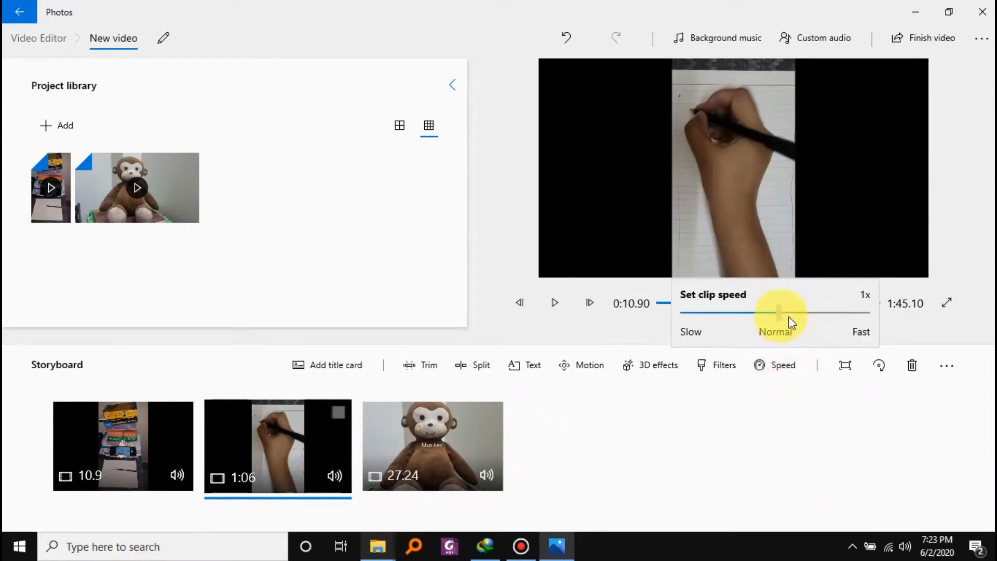
pyautogui.moveTo(779, 312); pyautogui.dragTo(846, 315)
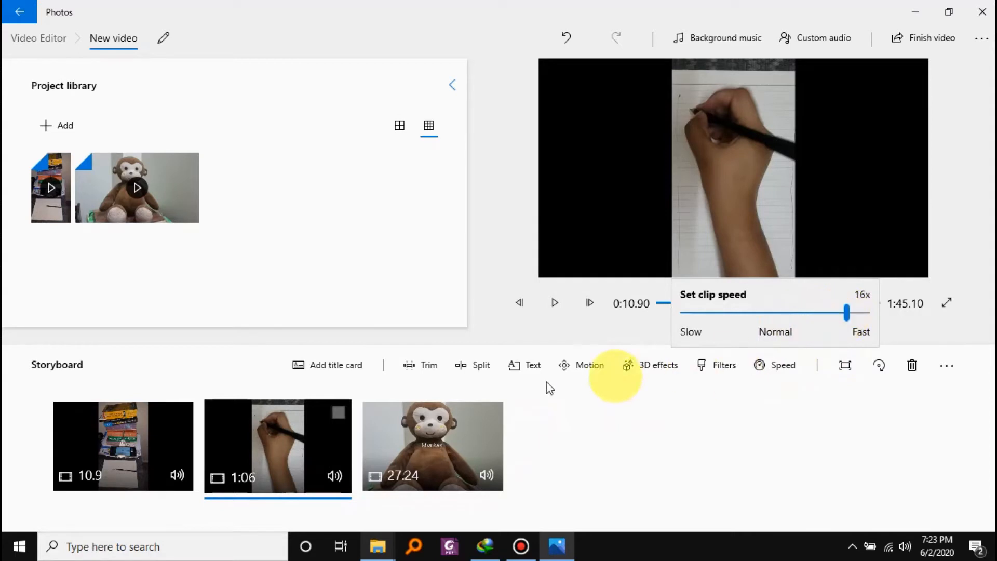
pyautogui.click(687, 454)
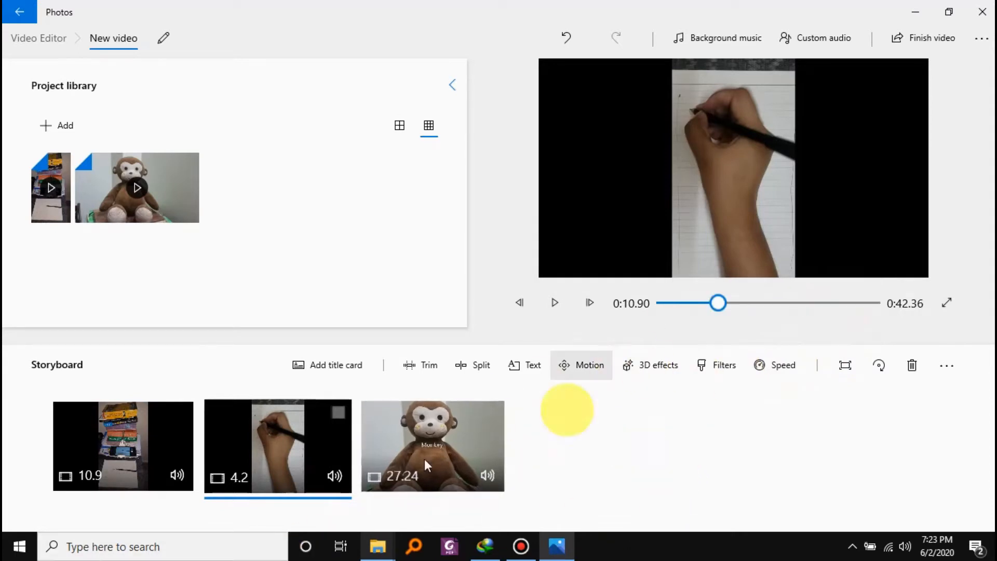
# Play the project from the handwriting clip, pause in the monkey clip, and move the playhead to 0:29.60.
pyautogui.click(555, 303)
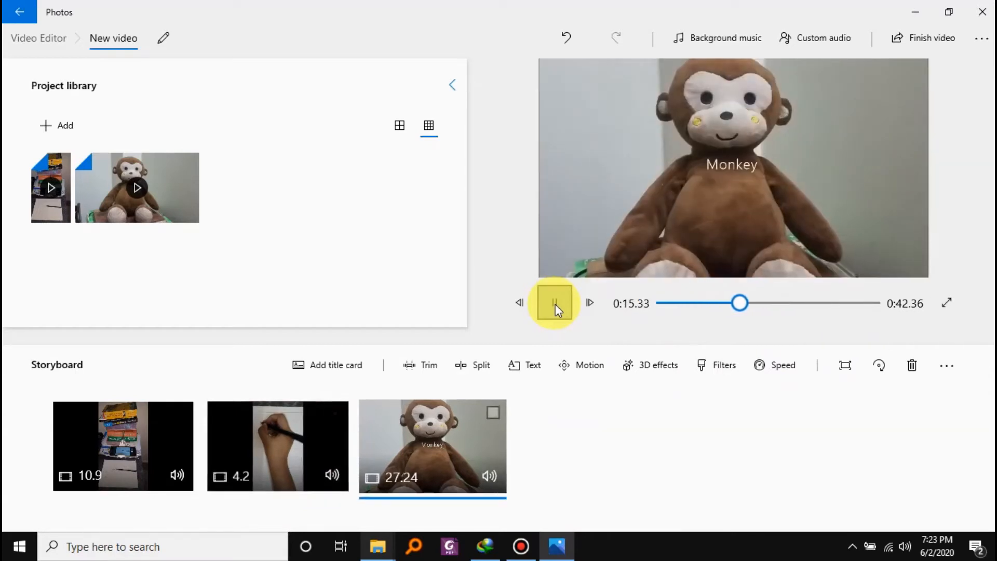
pyautogui.click(554, 303)
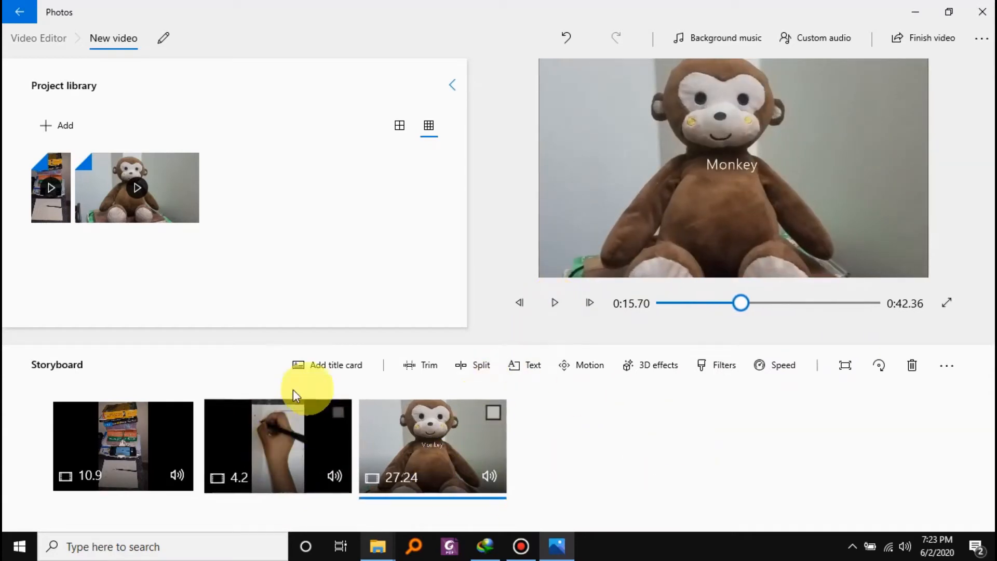
pyautogui.moveTo(746, 304); pyautogui.dragTo(809, 304)
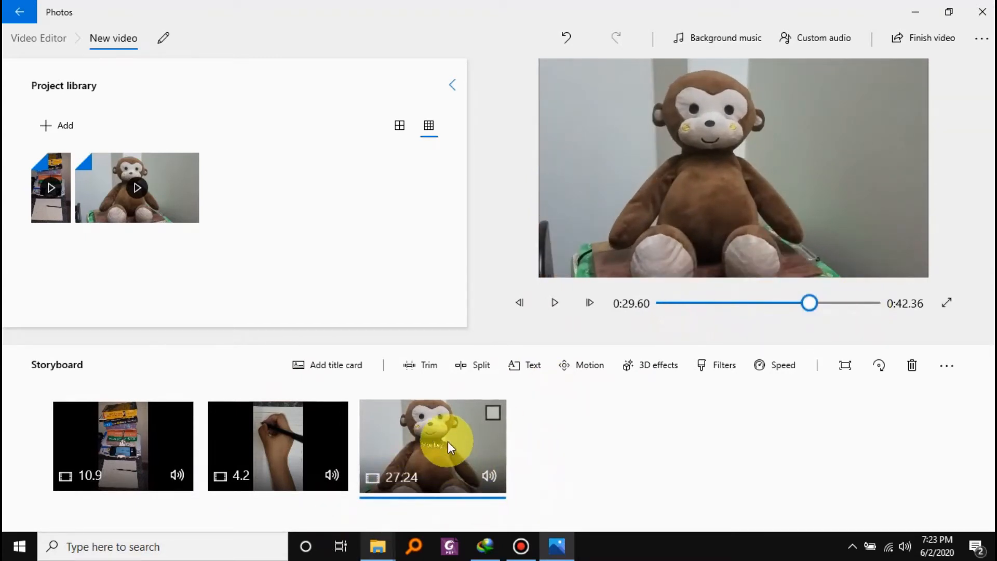
# Extend the Monkey text to span the full length of the monkey clip and apply the change.
pyautogui.click(532, 366)
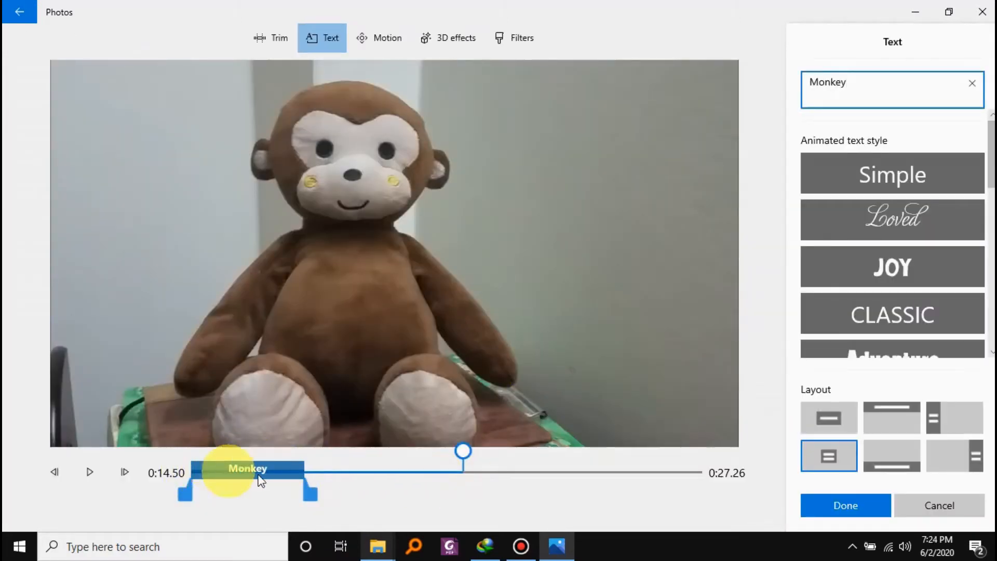
pyautogui.moveTo(311, 490); pyautogui.dragTo(712, 488)
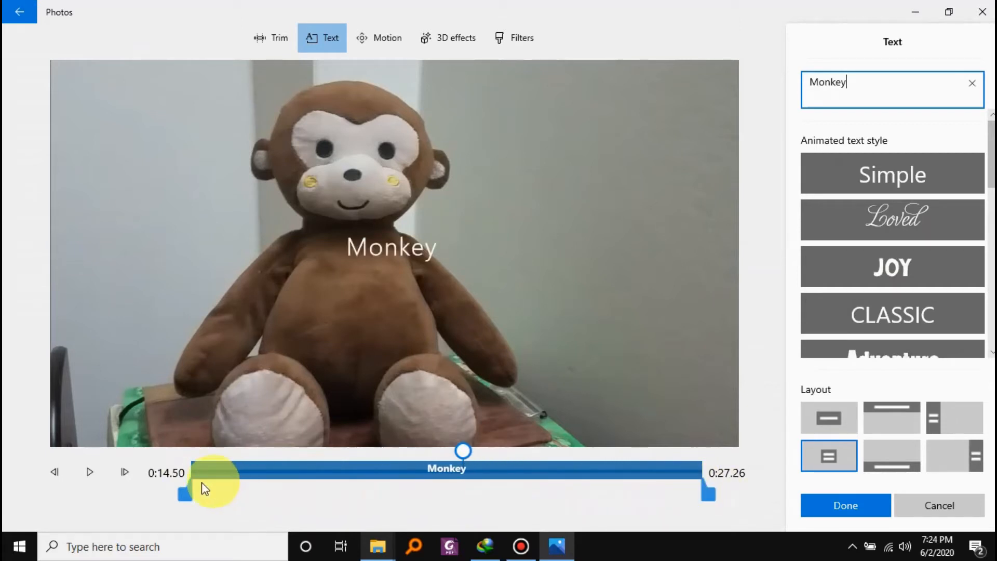
pyautogui.moveTo(186, 502)
pyautogui.mouseDown()
pyautogui.moveTo(313, 512)
pyautogui.moveTo(177, 507)
pyautogui.mouseUp()
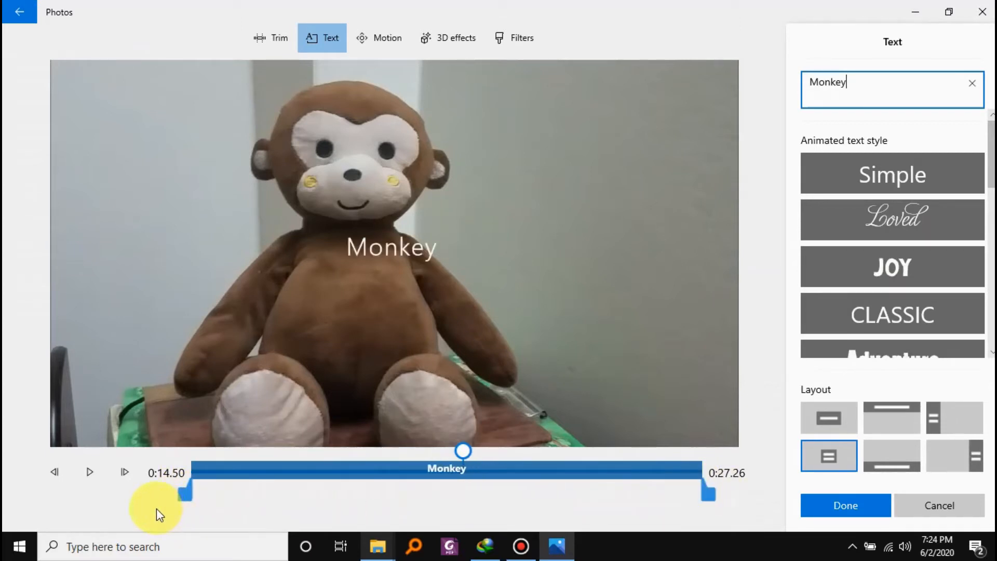
pyautogui.click(856, 511)
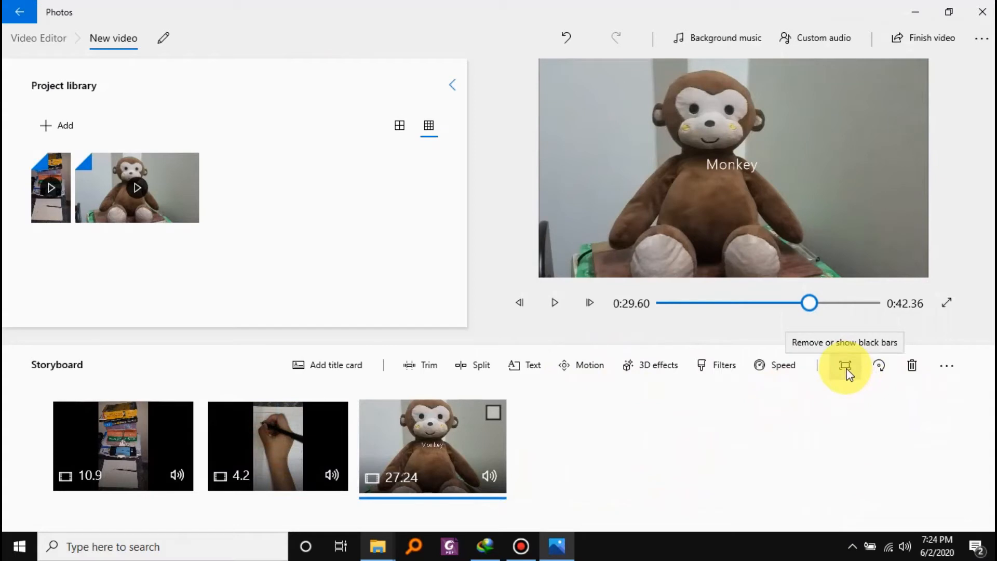
# Rotate the monkey clip in quarter turns until it is upright again, and dismiss the option to remove all clips.
pyautogui.click(884, 369)
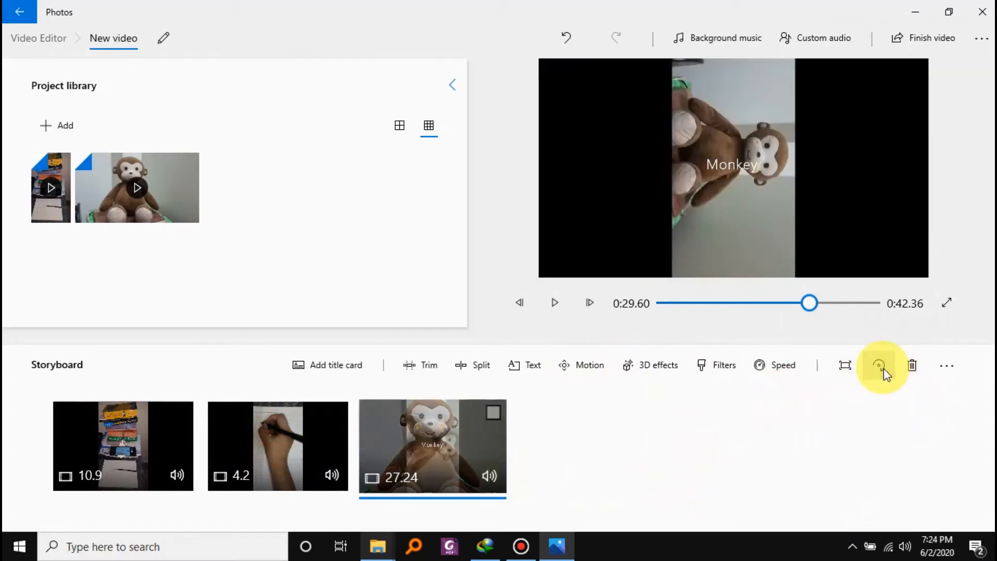
pyautogui.click(885, 370)
pyautogui.click(885, 371)
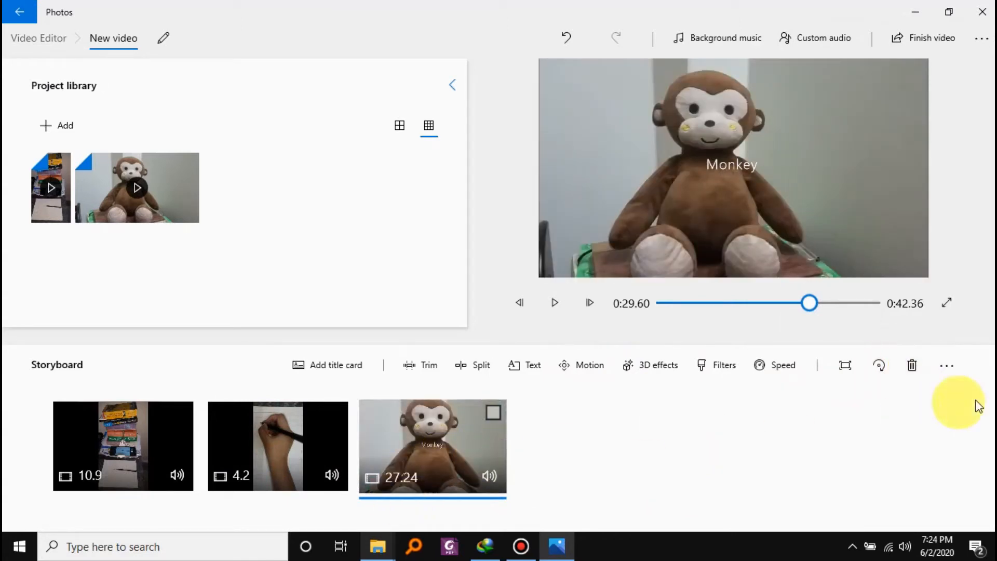
pyautogui.click(949, 366)
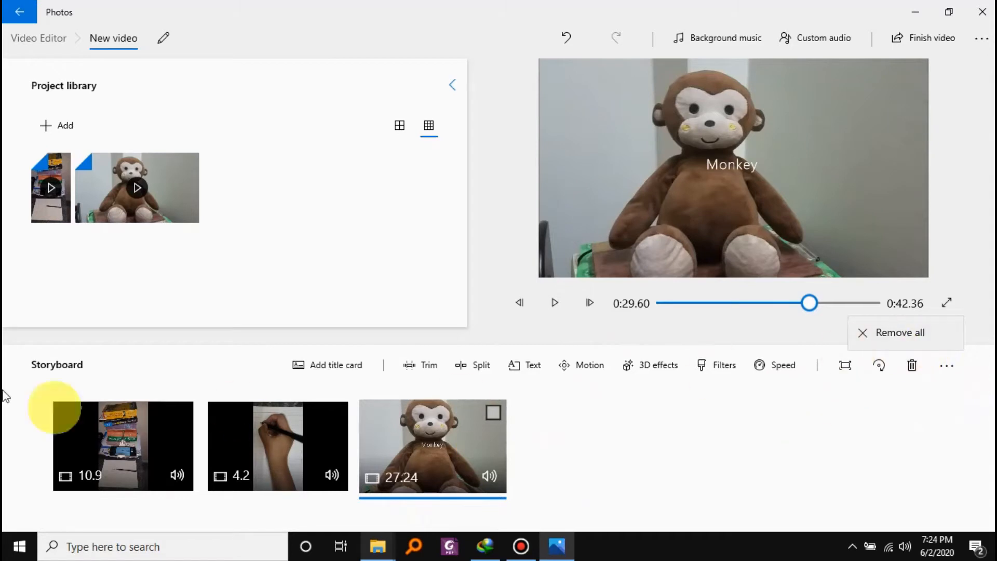
pyautogui.click(762, 450)
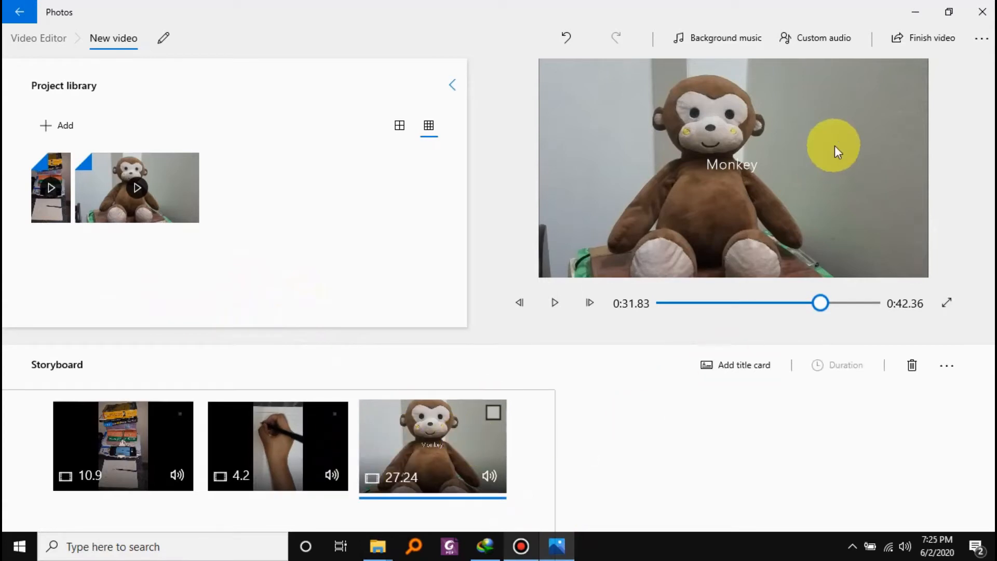
# Export the finished video in High 1080p quality to the Videos folder as New video.mp4.
pyautogui.click(914, 41)
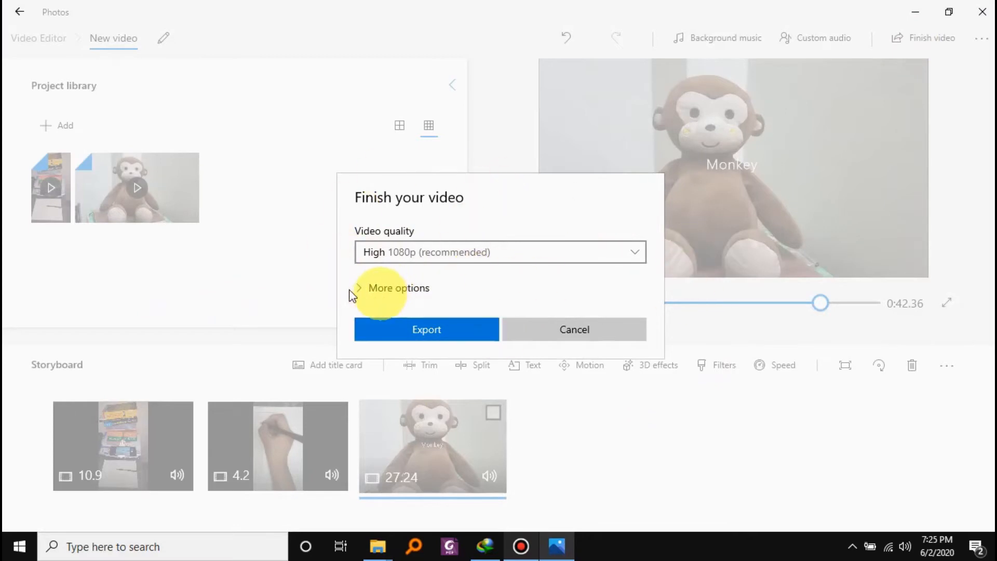
pyautogui.click(377, 289)
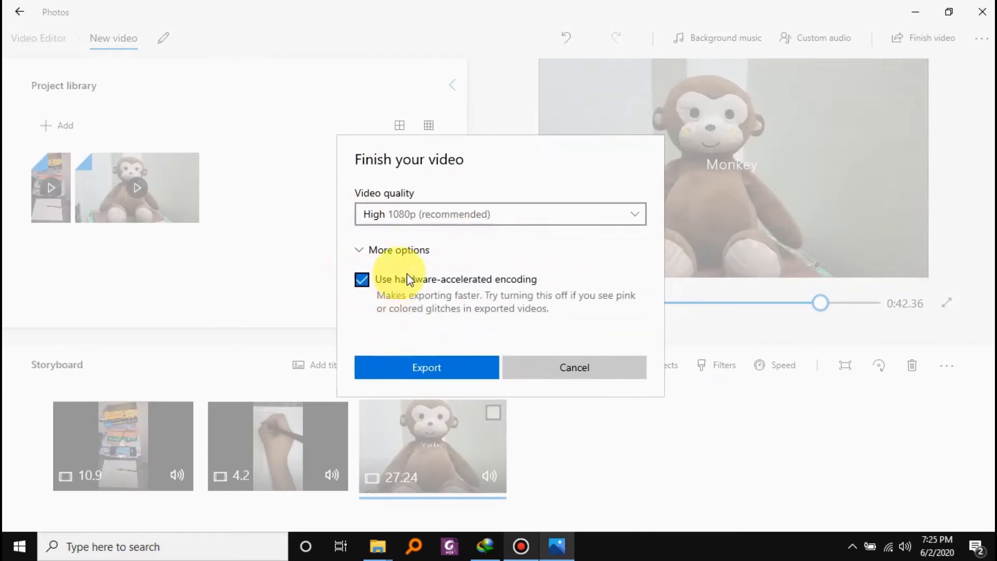
pyautogui.click(400, 250)
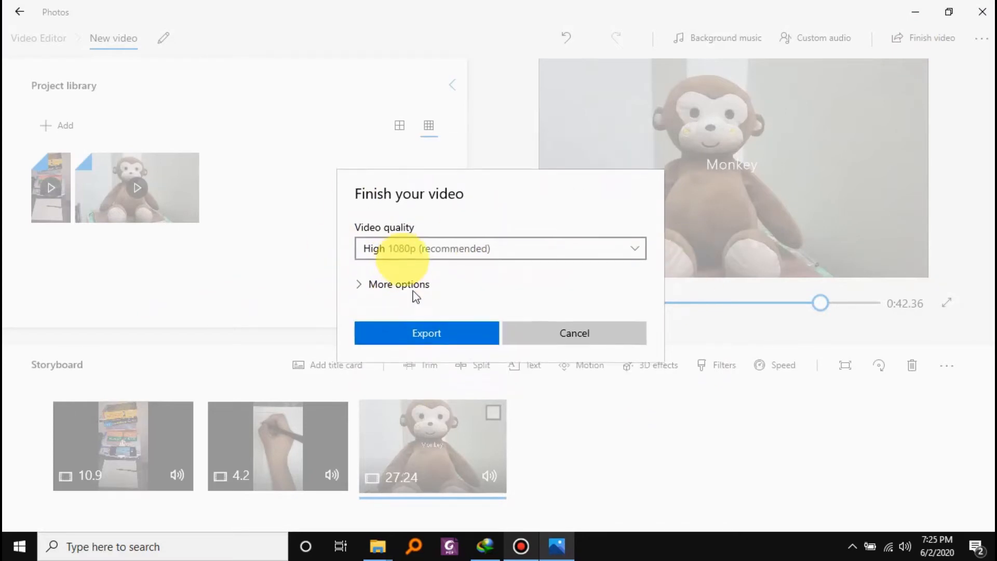
pyautogui.click(417, 331)
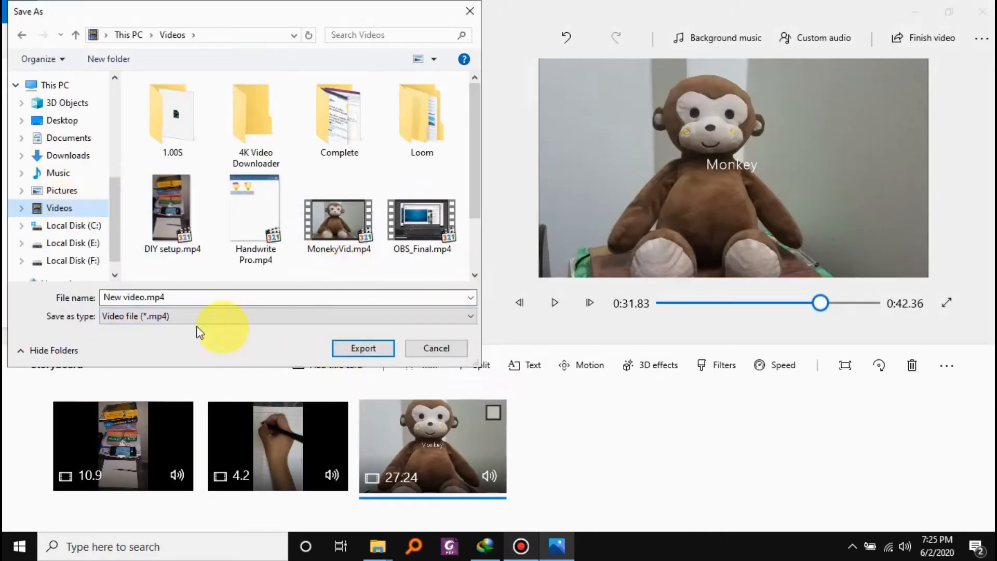
pyautogui.click(371, 351)
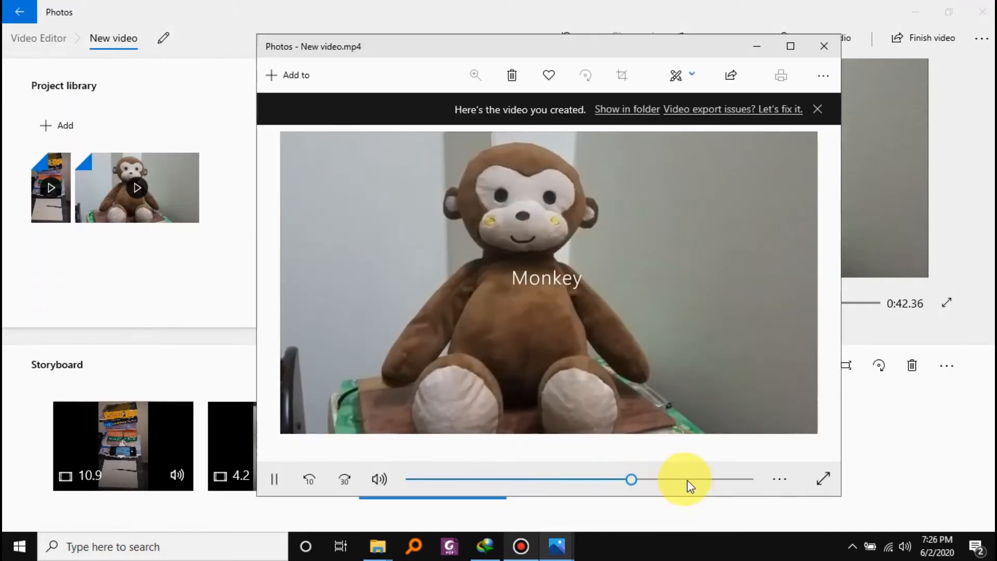
# Skip ahead through the exported video's monkey section and start the Draw tool on it.
pyautogui.click(687, 479)
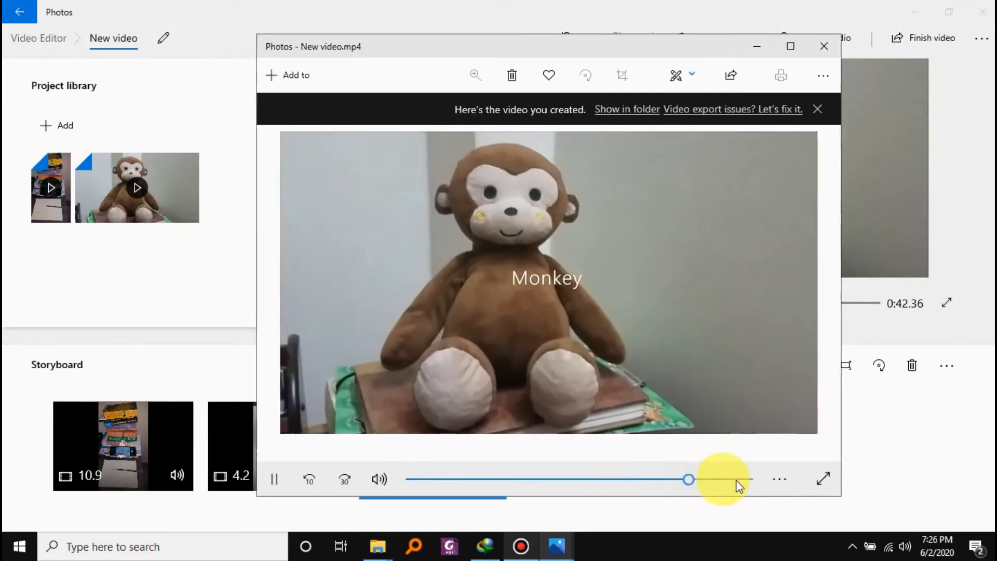
pyautogui.click(736, 480)
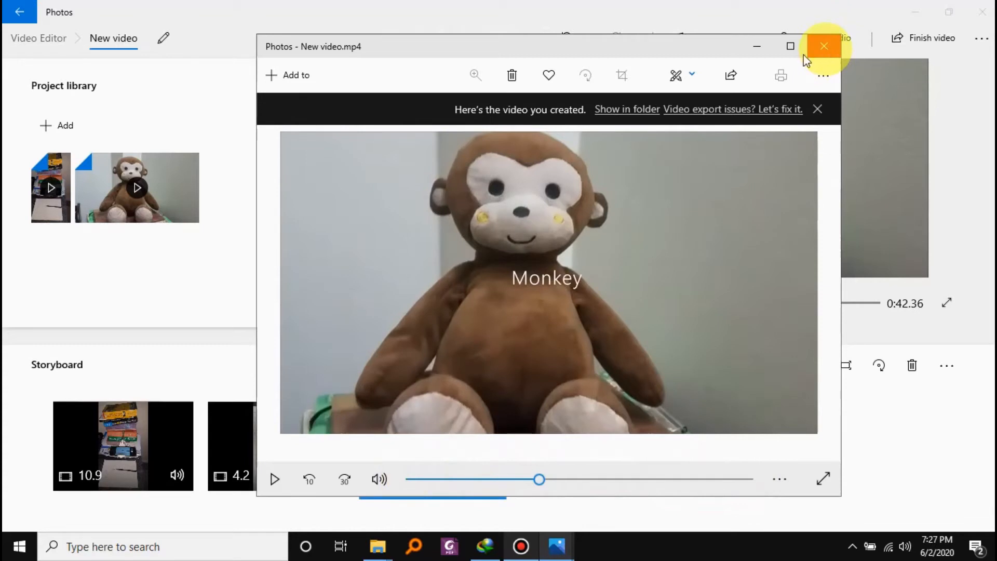
pyautogui.click(678, 76)
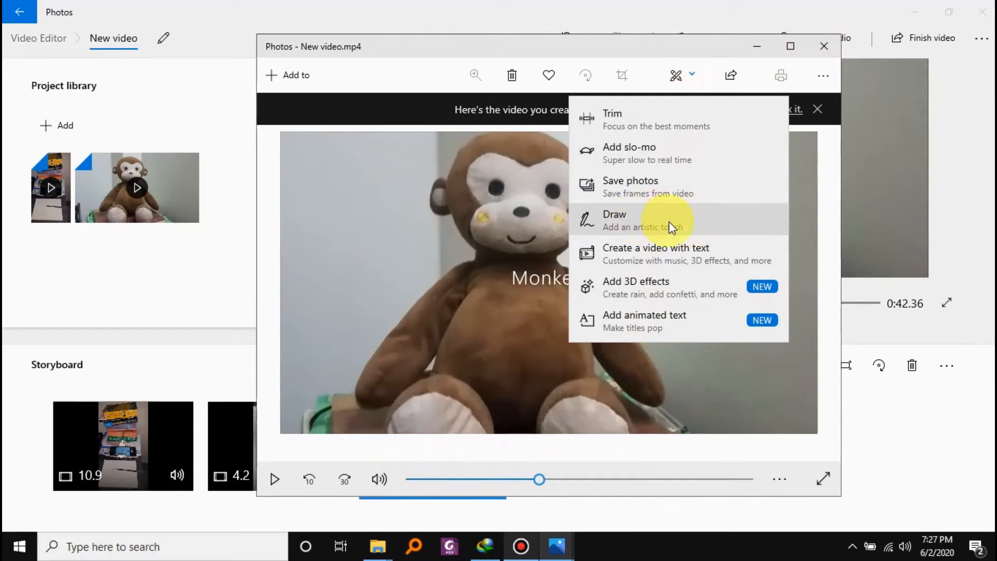
pyautogui.click(625, 216)
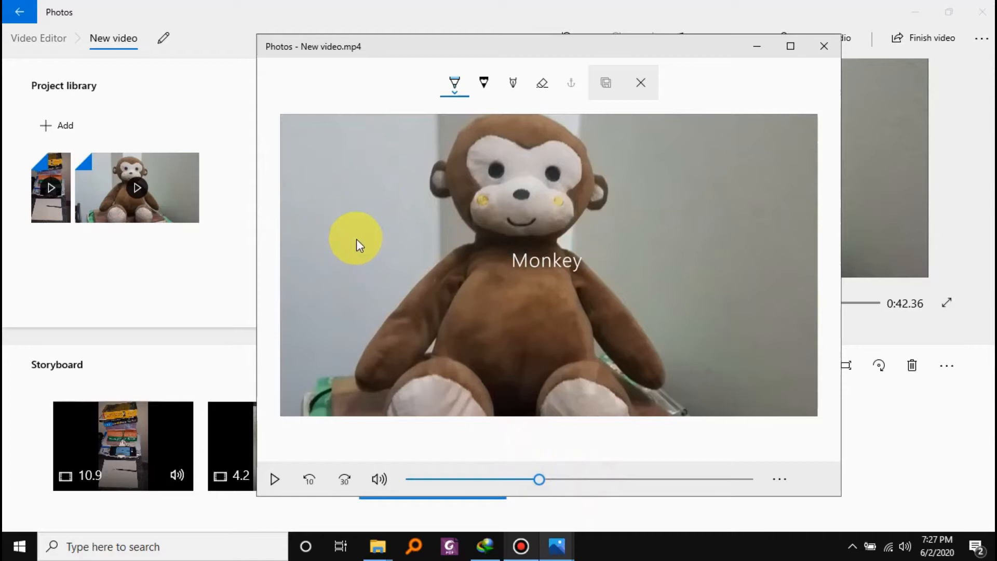
# Write "Monkey" freehand in light blue across the toy, and return playback to the drawing's timeline marker.
pyautogui.moveTo(363, 249)
pyautogui.mouseDown()
pyautogui.moveTo(406, 214)
pyautogui.moveTo(409, 239)
pyautogui.moveTo(416, 234)
pyautogui.moveTo(451, 180)
pyautogui.moveTo(455, 256)
pyautogui.moveTo(475, 251)
pyautogui.mouseUp()
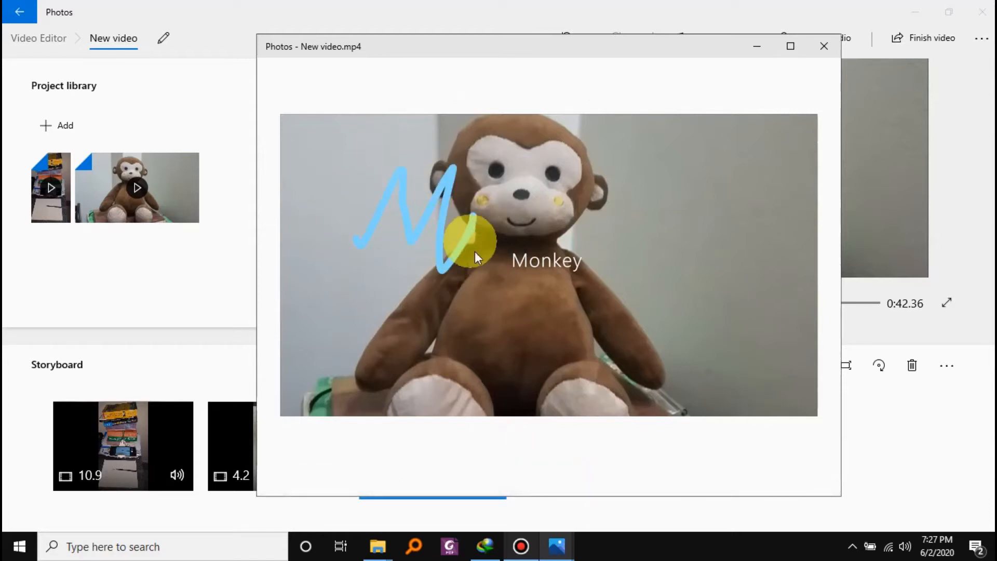
pyautogui.moveTo(510, 206)
pyautogui.mouseDown()
pyautogui.moveTo(520, 232)
pyautogui.moveTo(543, 229)
pyautogui.moveTo(553, 252)
pyautogui.moveTo(576, 210)
pyautogui.moveTo(559, 239)
pyautogui.moveTo(578, 250)
pyautogui.moveTo(589, 228)
pyautogui.moveTo(643, 207)
pyautogui.moveTo(614, 336)
pyautogui.moveTo(767, 254)
pyautogui.mouseUp()
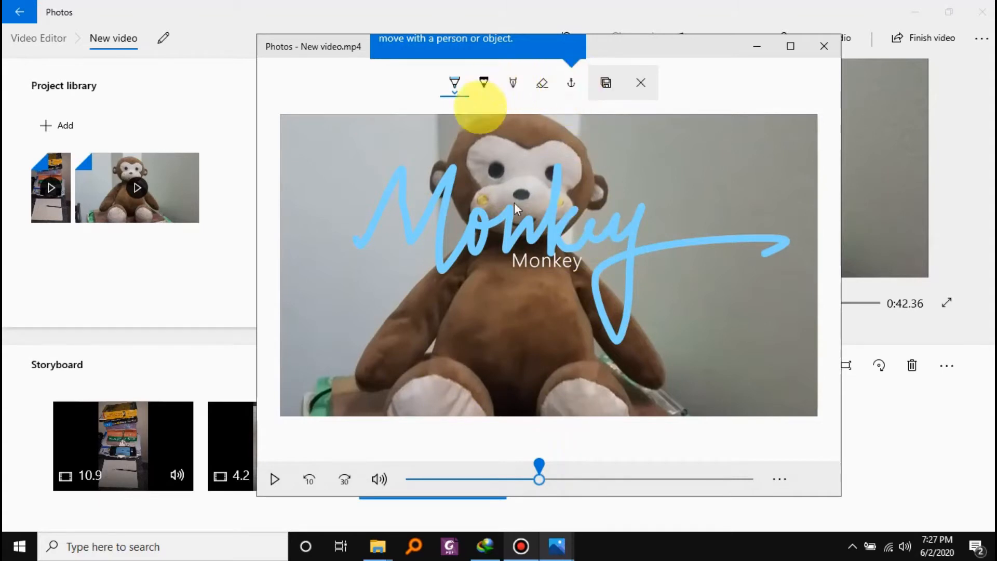
pyautogui.moveTo(540, 483)
pyautogui.mouseDown()
pyautogui.moveTo(585, 484)
pyautogui.moveTo(507, 488)
pyautogui.moveTo(538, 471)
pyautogui.mouseUp()
pyautogui.click(539, 465)
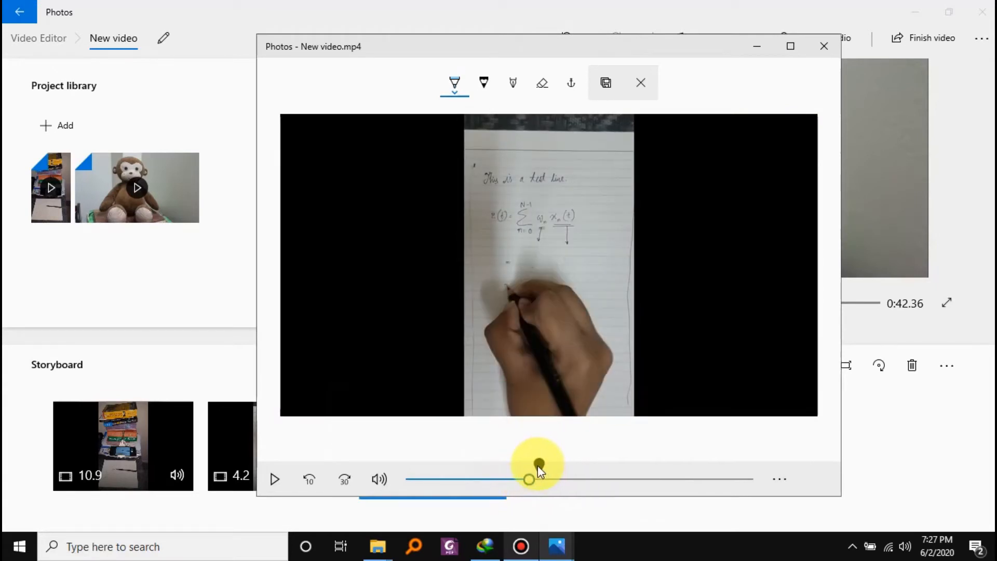
pyautogui.click(539, 464)
# Erase the handwritten blue "Monkey" from the video frame and switch back to the first pen.
pyautogui.click(542, 86)
pyautogui.click(542, 89)
pyautogui.click(528, 156)
pyautogui.click(457, 84)
pyautogui.click(458, 84)
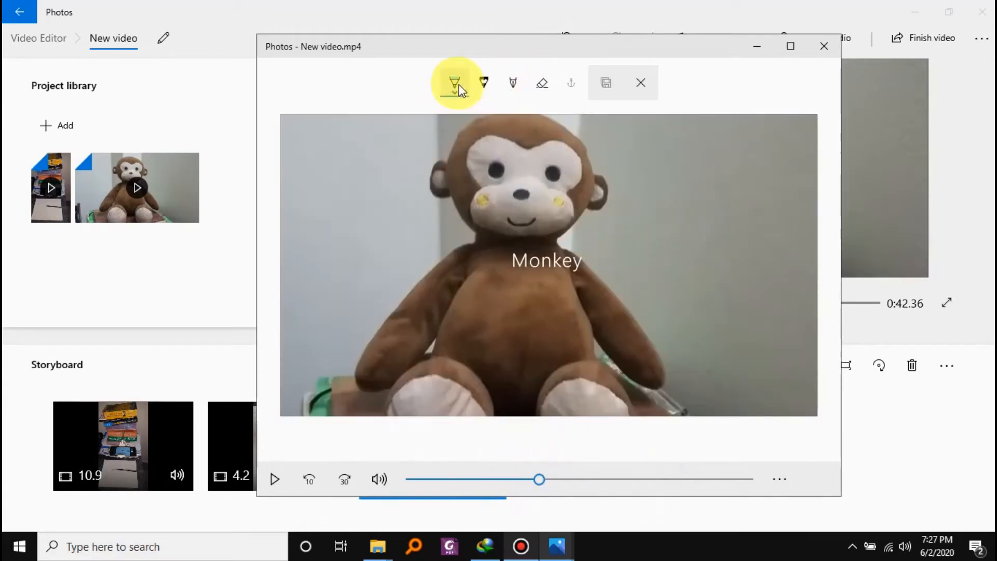
# Draw a thin dark pencil line and a thick white calligraphy stroke on either side of the toy, and play the video.
pyautogui.click(484, 83)
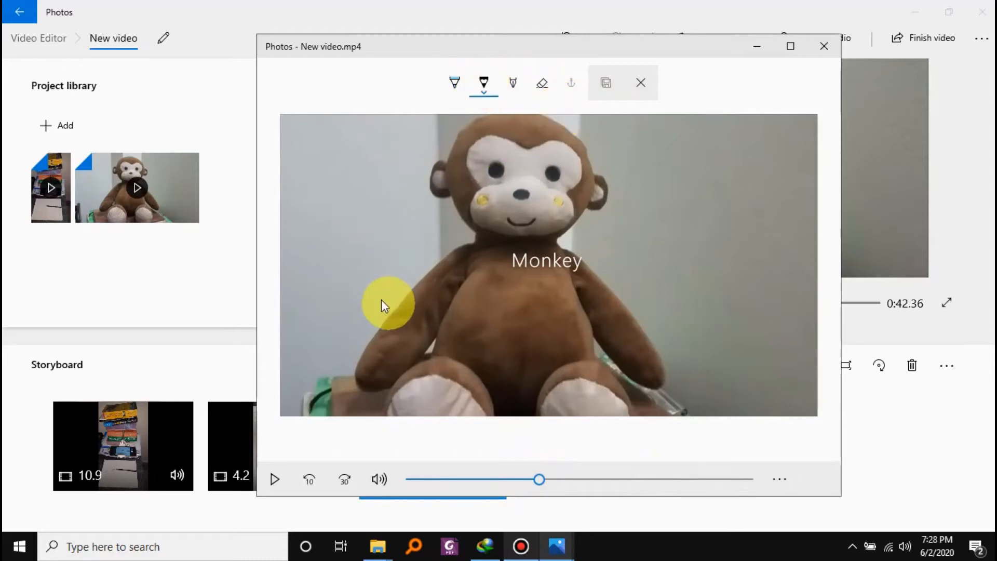
pyautogui.moveTo(367, 289); pyautogui.dragTo(477, 379)
pyautogui.click(513, 83)
pyautogui.moveTo(600, 315); pyautogui.dragTo(709, 350)
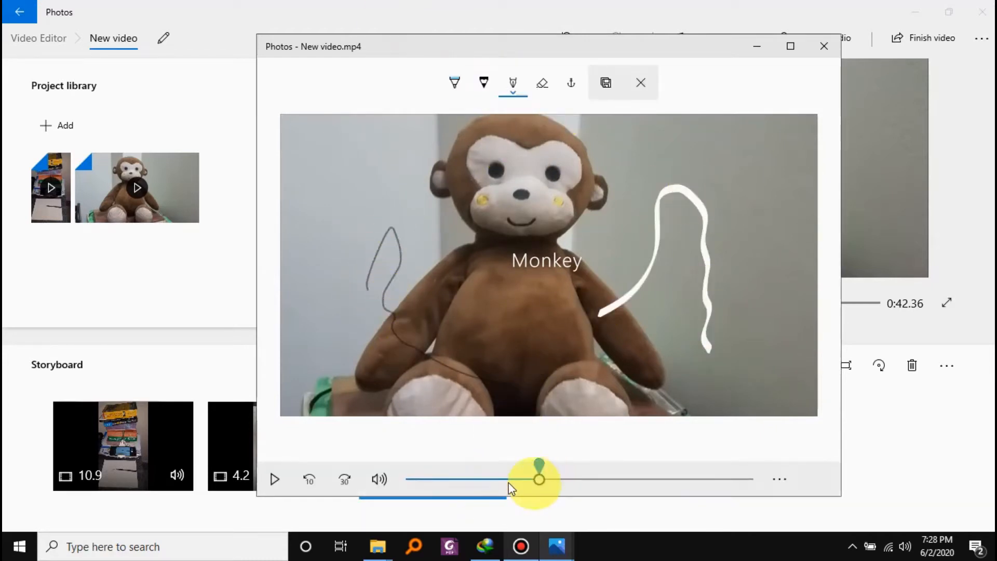
pyautogui.click(276, 483)
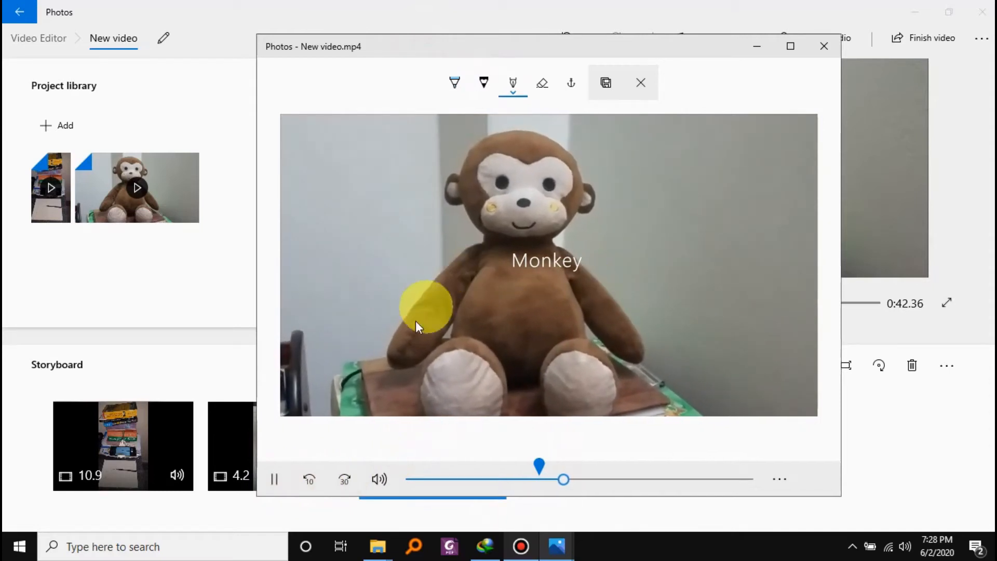
# Write "Monkey" freehand across the toy with the white calligraphy pen and save a copy of the drawn-on video.
pyautogui.click(442, 222)
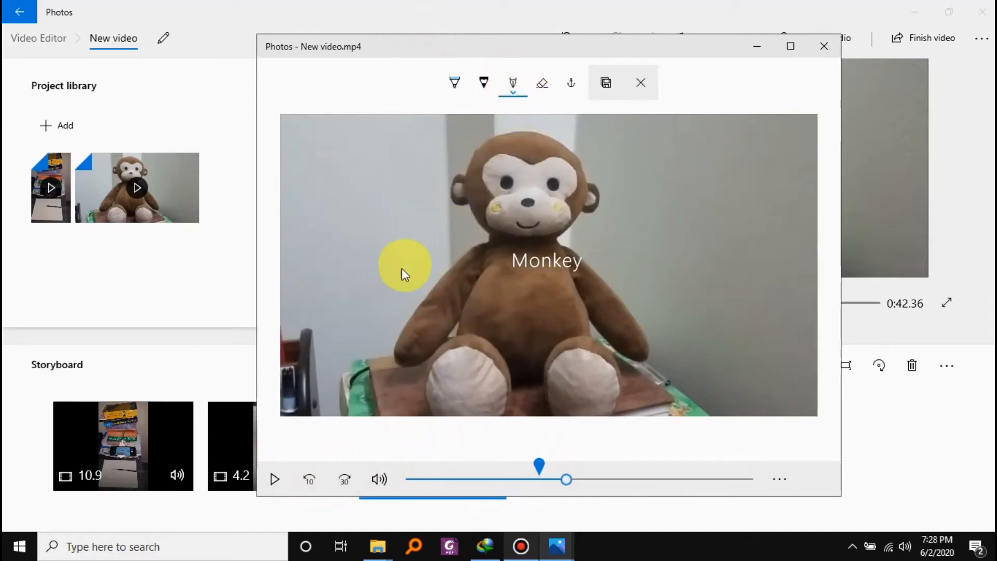
pyautogui.moveTo(396, 271)
pyautogui.mouseDown()
pyautogui.moveTo(436, 221)
pyautogui.moveTo(435, 269)
pyautogui.moveTo(463, 224)
pyautogui.moveTo(460, 305)
pyautogui.moveTo(487, 286)
pyautogui.moveTo(515, 309)
pyautogui.moveTo(560, 232)
pyautogui.mouseUp()
pyautogui.moveTo(551, 312)
pyautogui.mouseDown()
pyautogui.moveTo(623, 307)
pyautogui.moveTo(575, 350)
pyautogui.mouseUp()
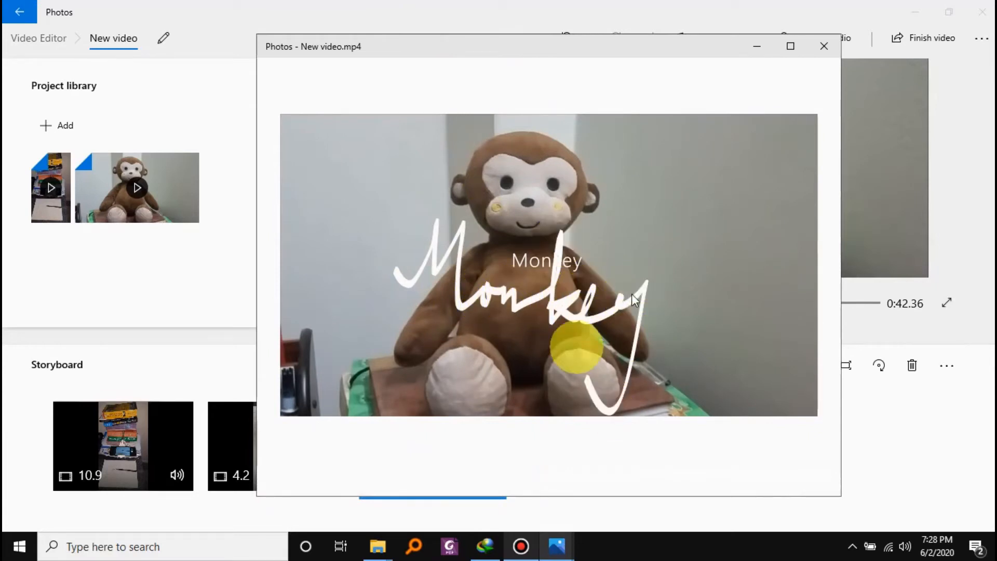
pyautogui.moveTo(422, 468)
pyautogui.click(275, 478)
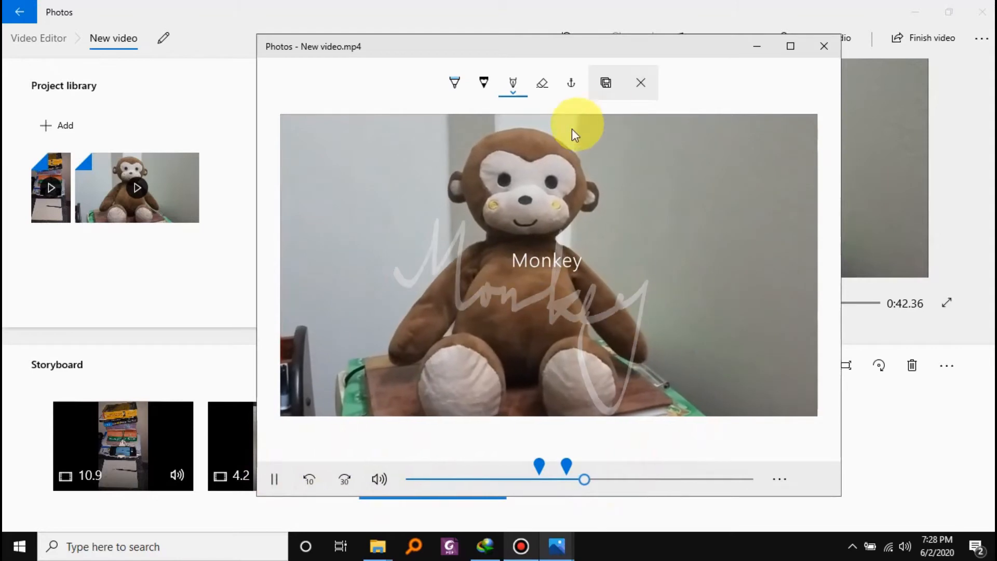
pyautogui.click(542, 83)
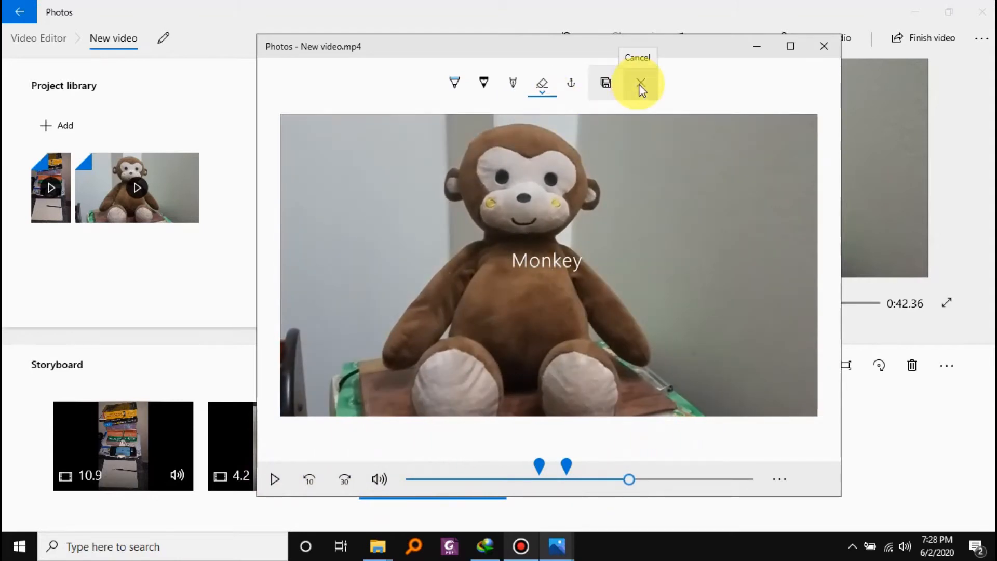
pyautogui.click(606, 83)
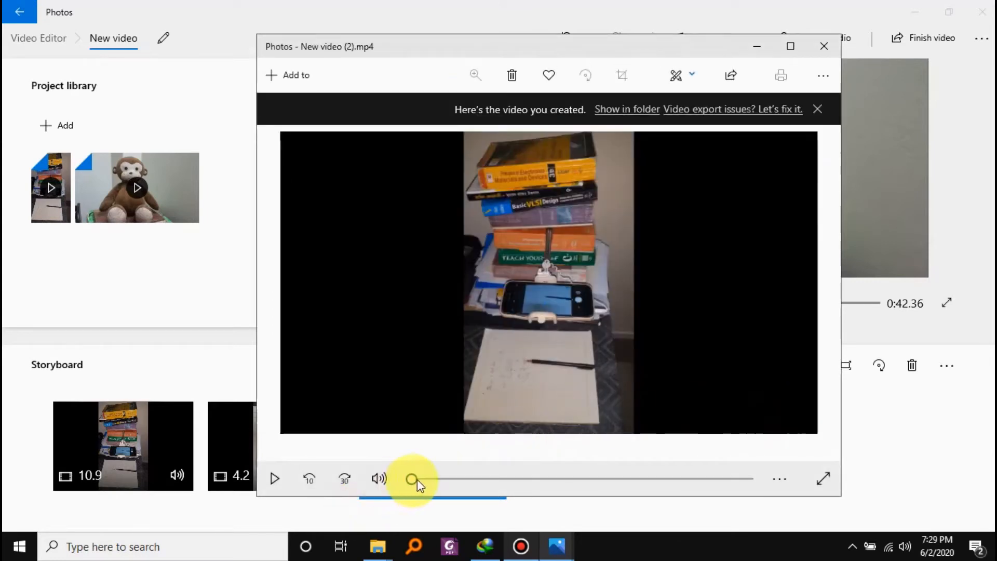
# Skip ahead to the monkey section in New video (2).mp4, close that video, and switch to File Explorer.
pyautogui.moveTo(413, 479); pyautogui.dragTo(626, 501)
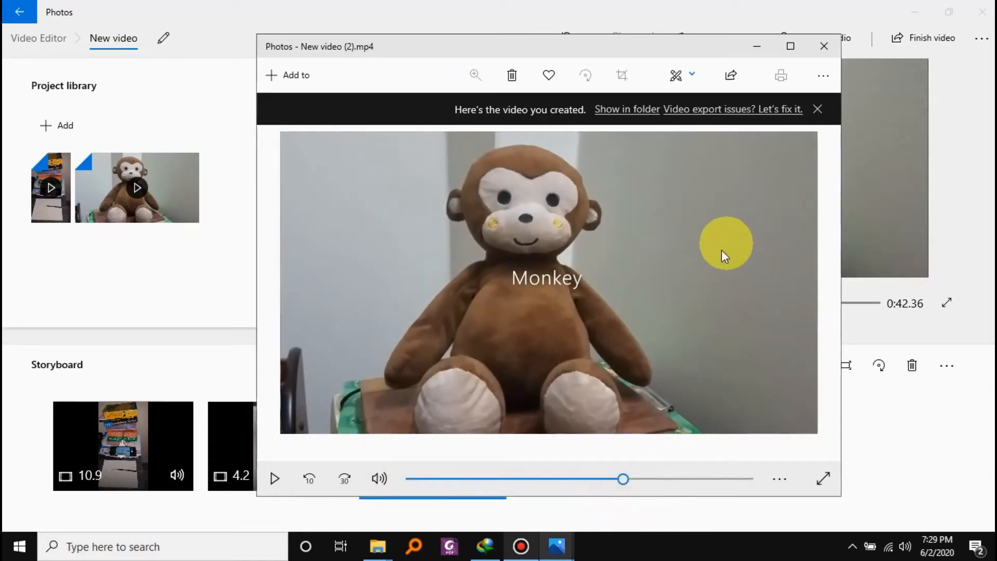
pyautogui.click(822, 50)
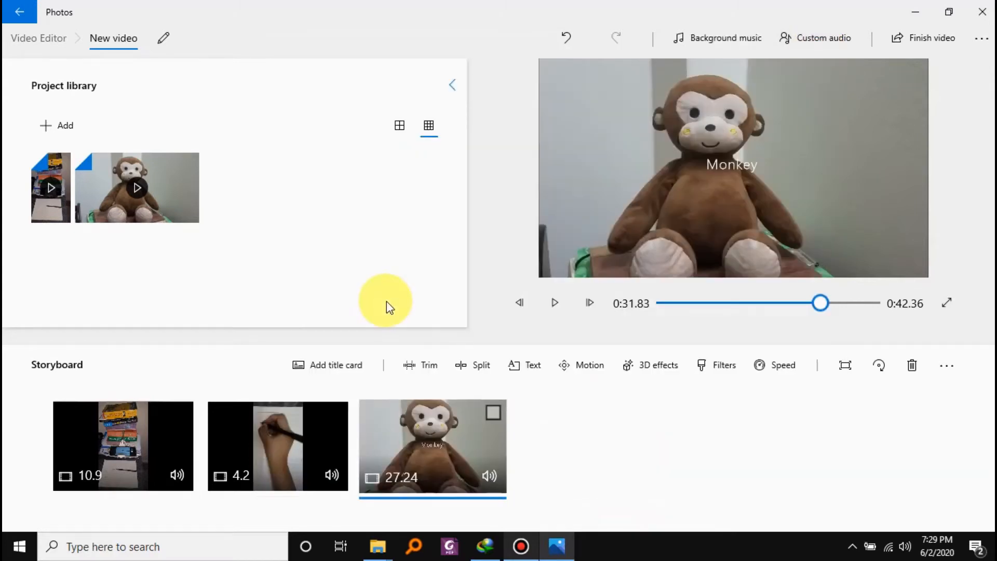
pyautogui.click(378, 546)
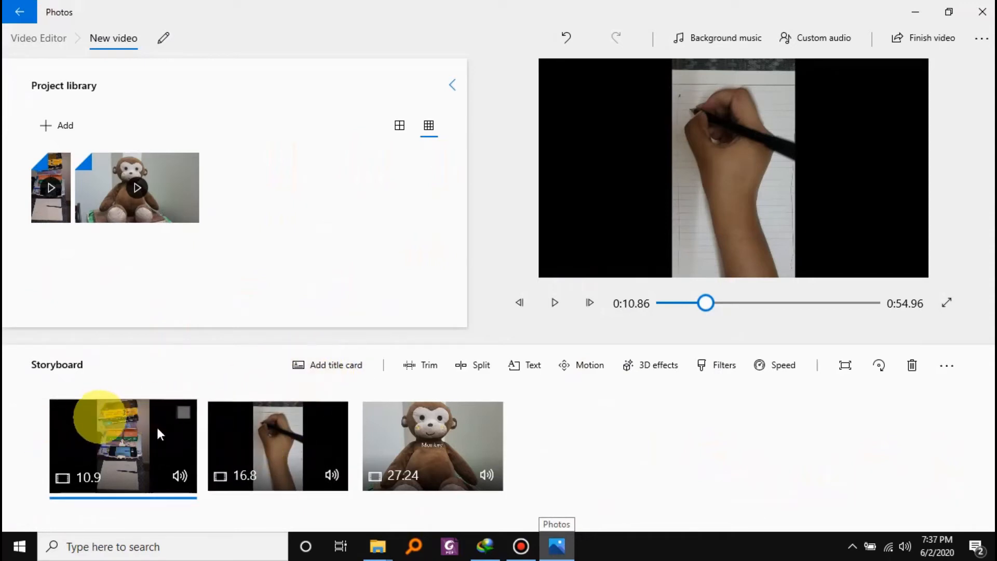
# Add two title cards before the books clip and move the second one directly before the monkey clip.
pyautogui.click(339, 378)
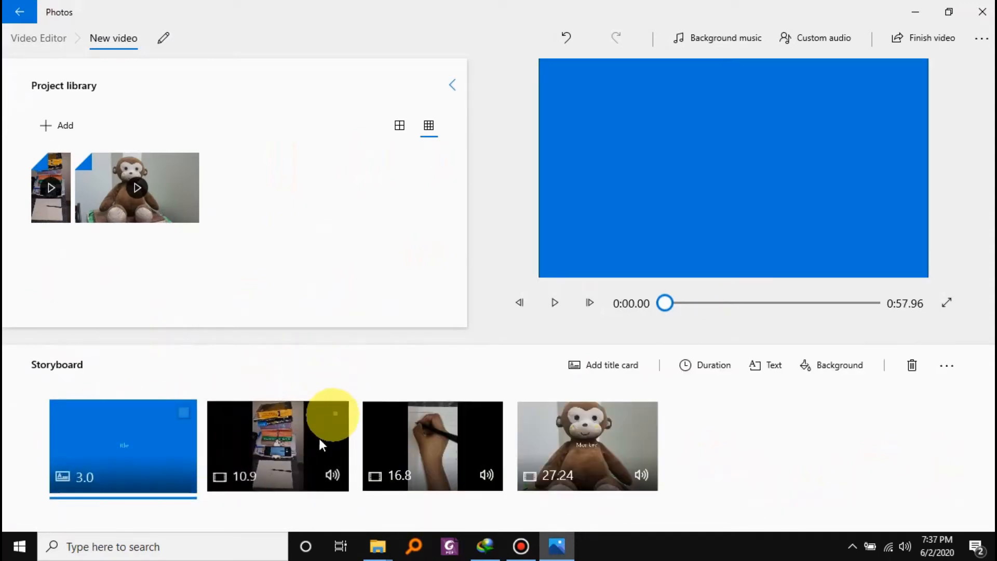
pyautogui.click(293, 443)
pyautogui.click(339, 378)
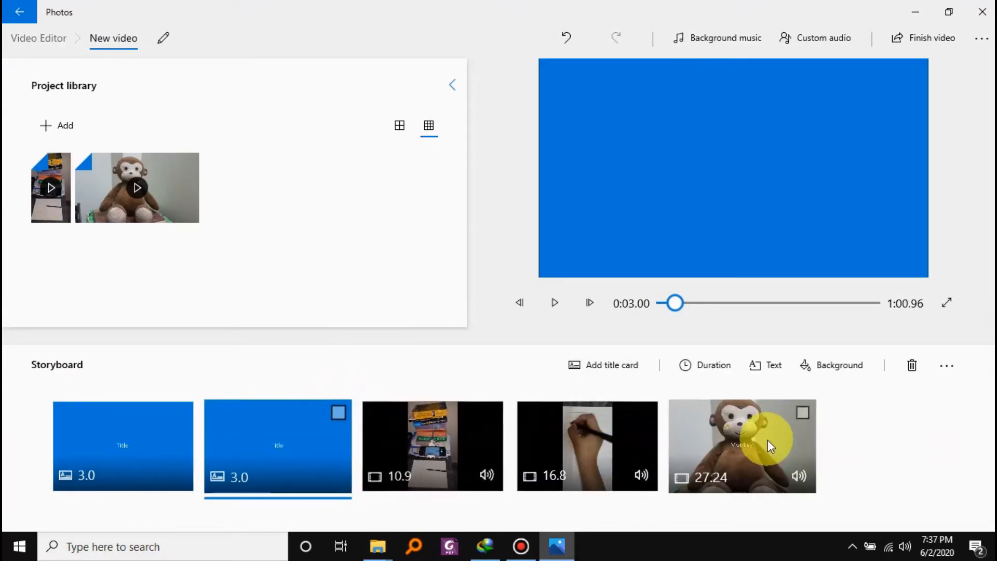
pyautogui.moveTo(227, 429); pyautogui.dragTo(614, 457)
# Set the first title card's duration to 5 seconds and its text to "Books and Camera", shown for the whole card.
pyautogui.click(129, 456)
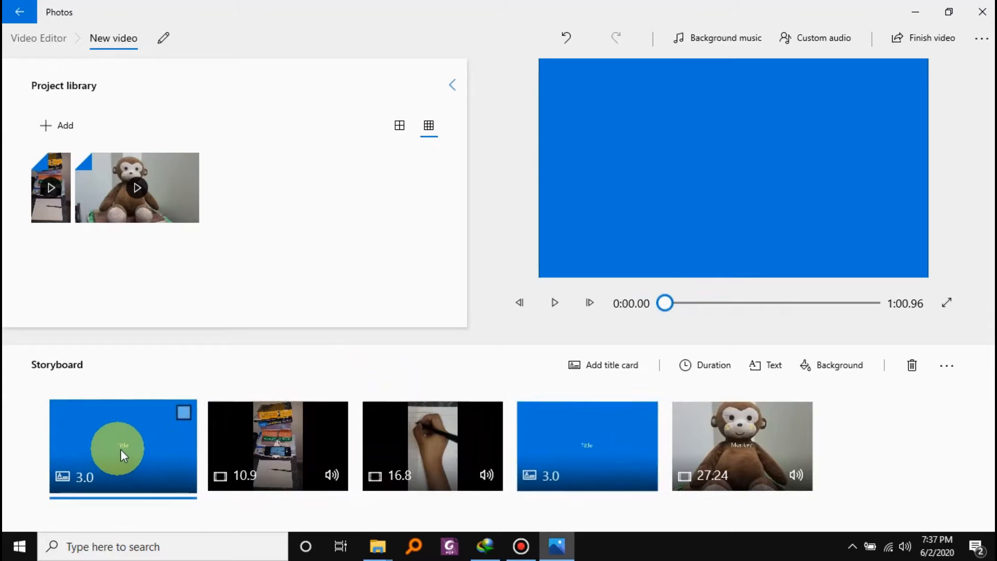
pyautogui.click(183, 415)
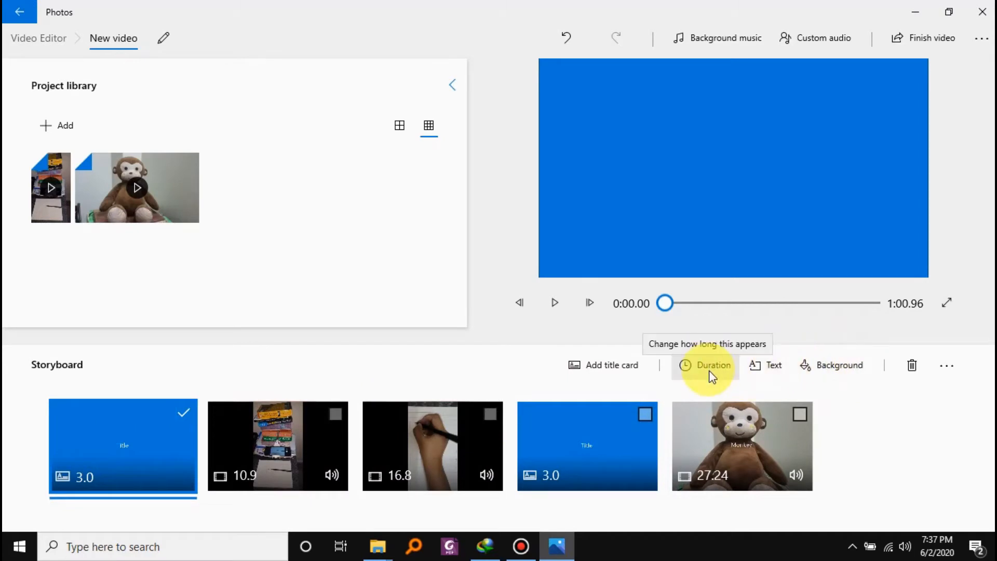
pyautogui.click(767, 368)
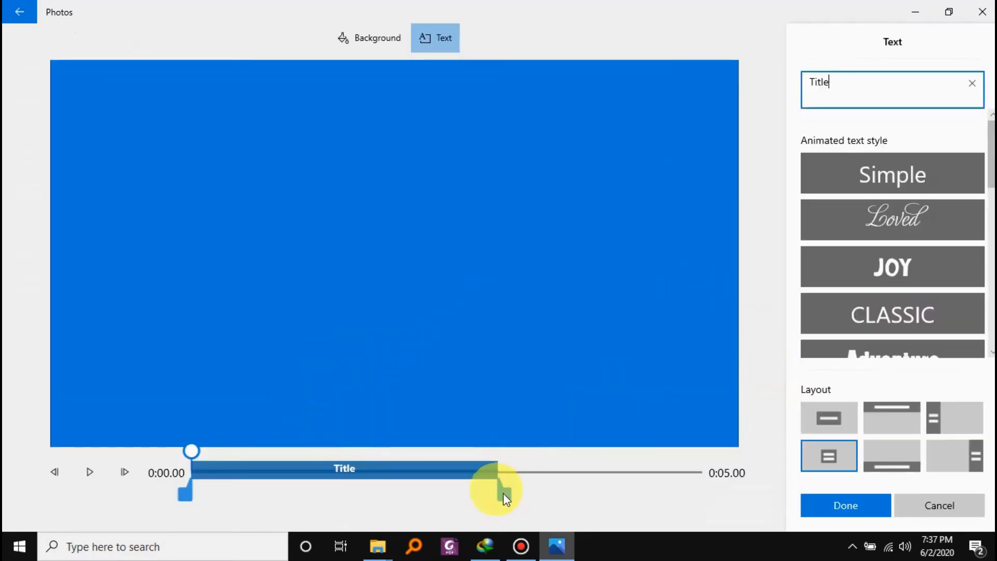
pyautogui.write('B')
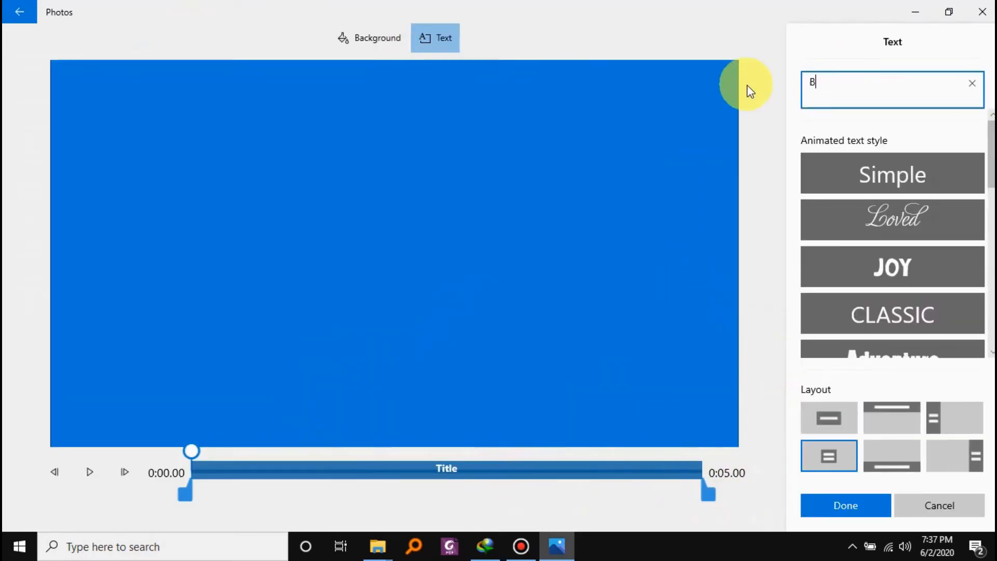
pyautogui.write('ooks and Camera')
pyautogui.click(824, 503)
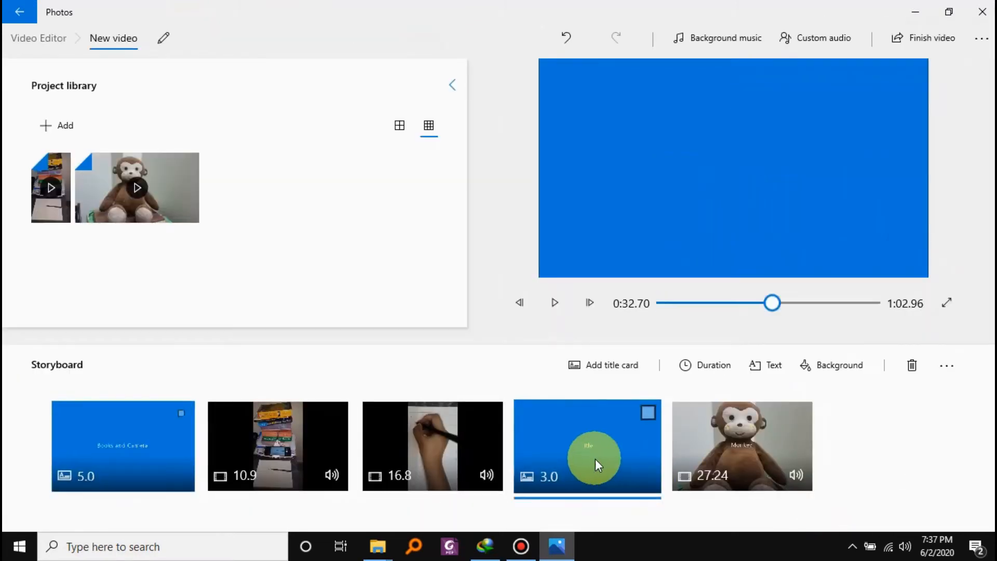
# Set the text of the title card before the monkey clip to "Monkey" and its background to orange-yellow.
pyautogui.click(777, 369)
pyautogui.write('Monkey')
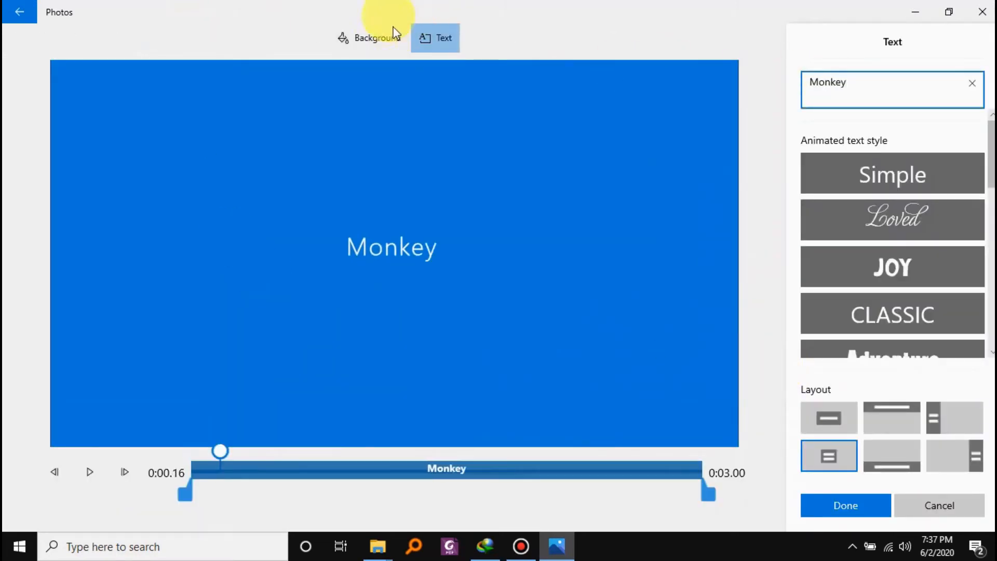
pyautogui.click(393, 35)
pyautogui.click(836, 244)
pyautogui.click(858, 507)
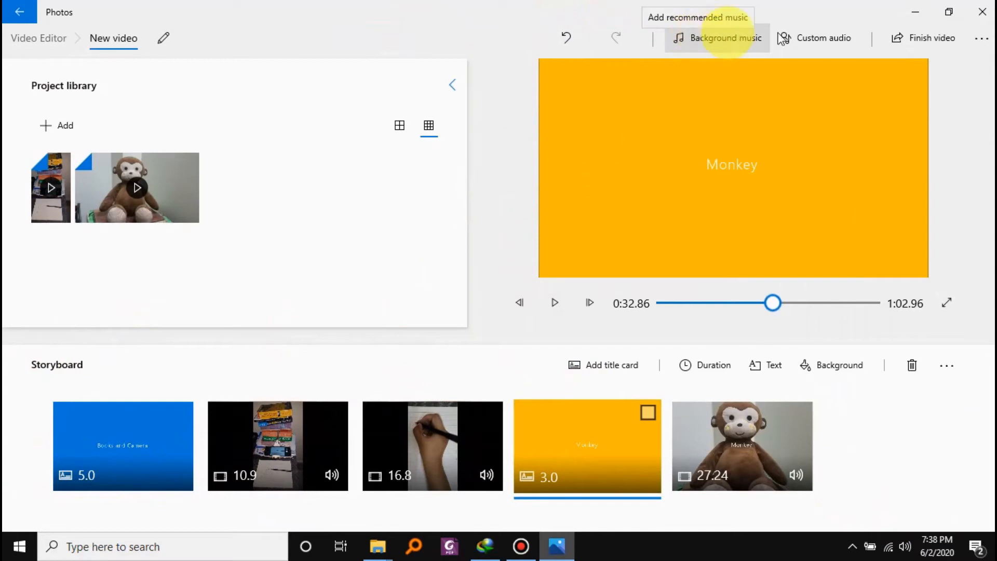
# Add the "Remember When" track as background music, with the video synced to the music's beat.
pyautogui.click(747, 38)
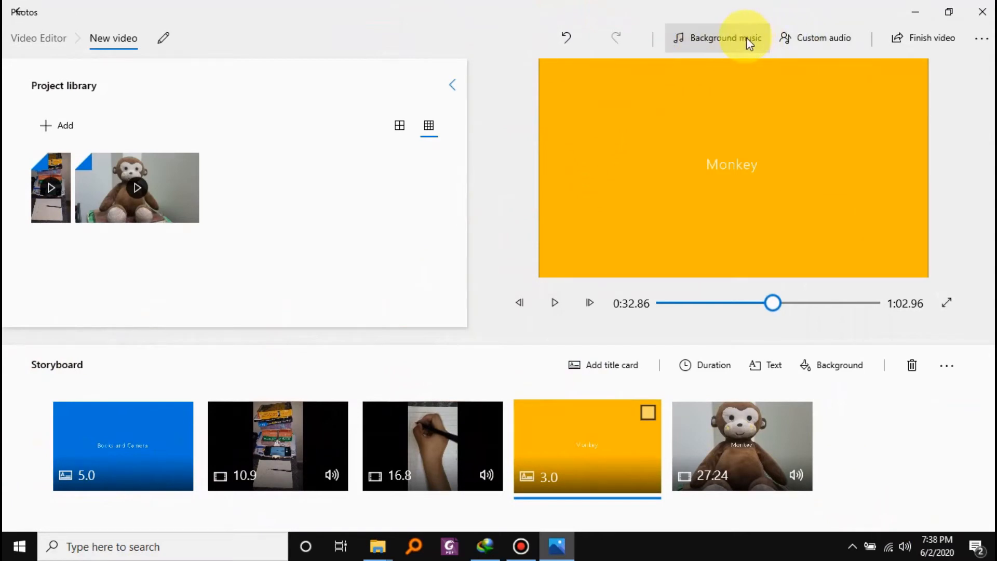
pyautogui.scroll(-8, 429, 212)
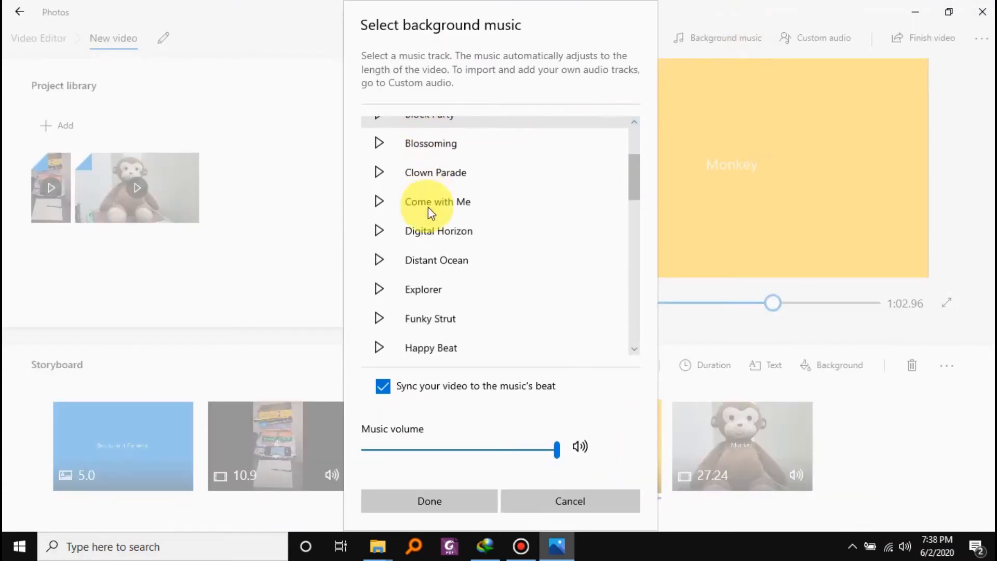
pyautogui.scroll(-3, 428, 207)
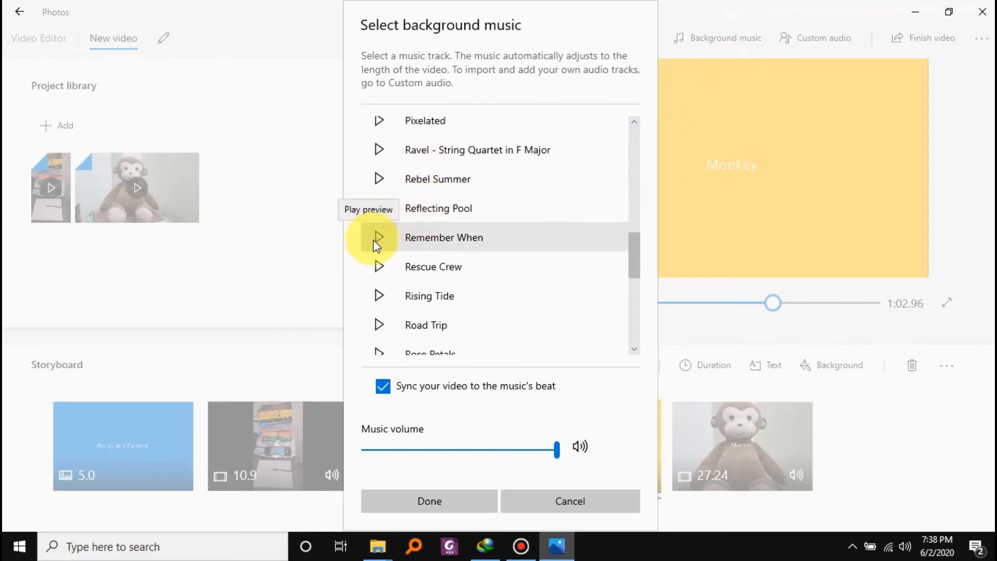
pyautogui.click(378, 239)
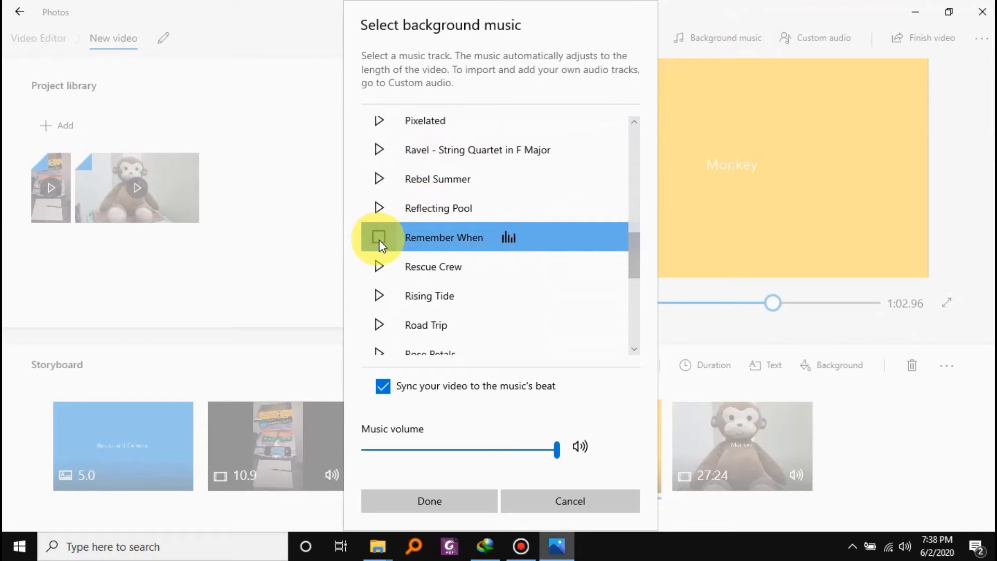
pyautogui.click(459, 502)
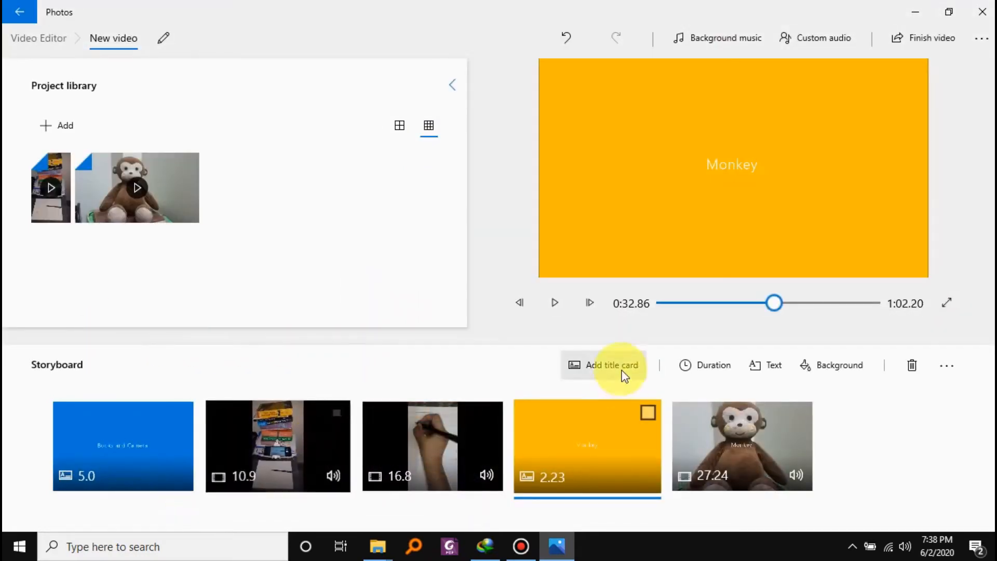
# Preview the project with its background music, from the opening title card and at two points in the monkey clip.
pyautogui.click(660, 304)
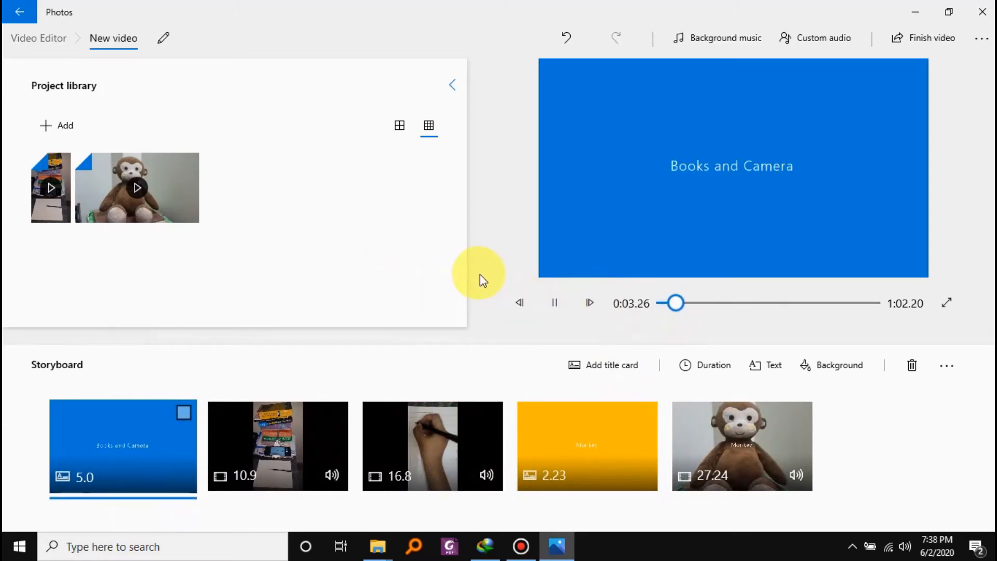
pyautogui.click(789, 303)
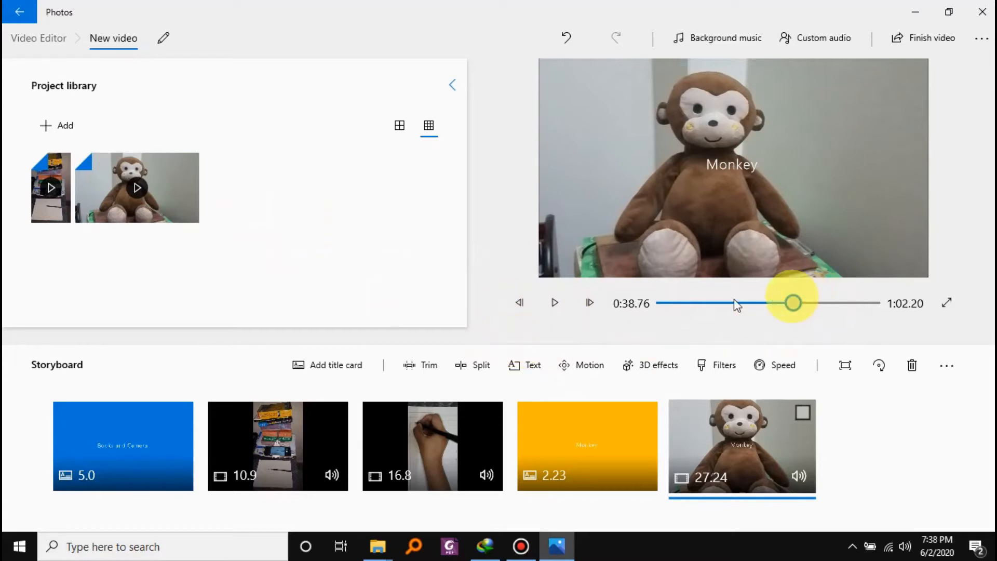
pyautogui.click(555, 305)
pyautogui.click(837, 302)
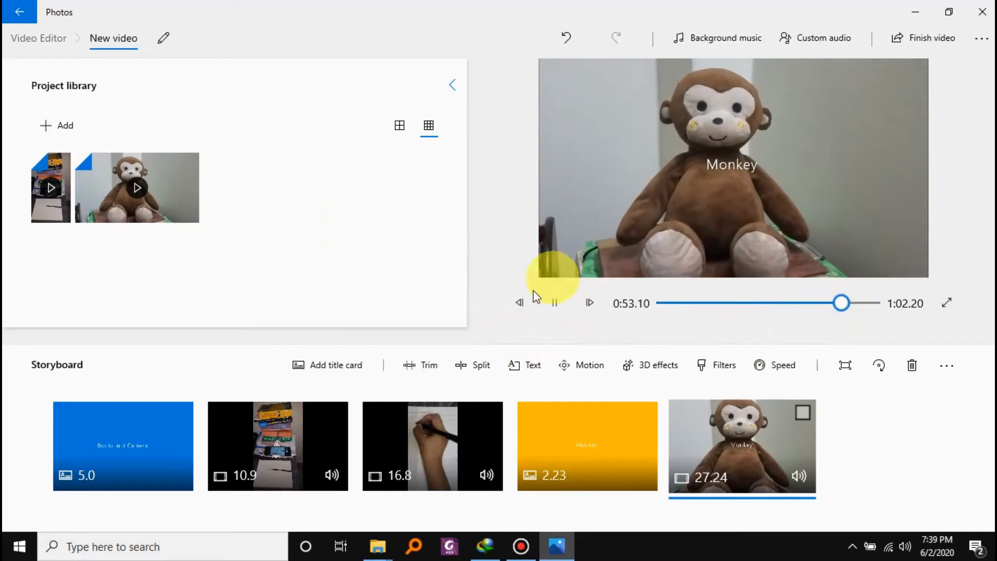
pyautogui.click(554, 305)
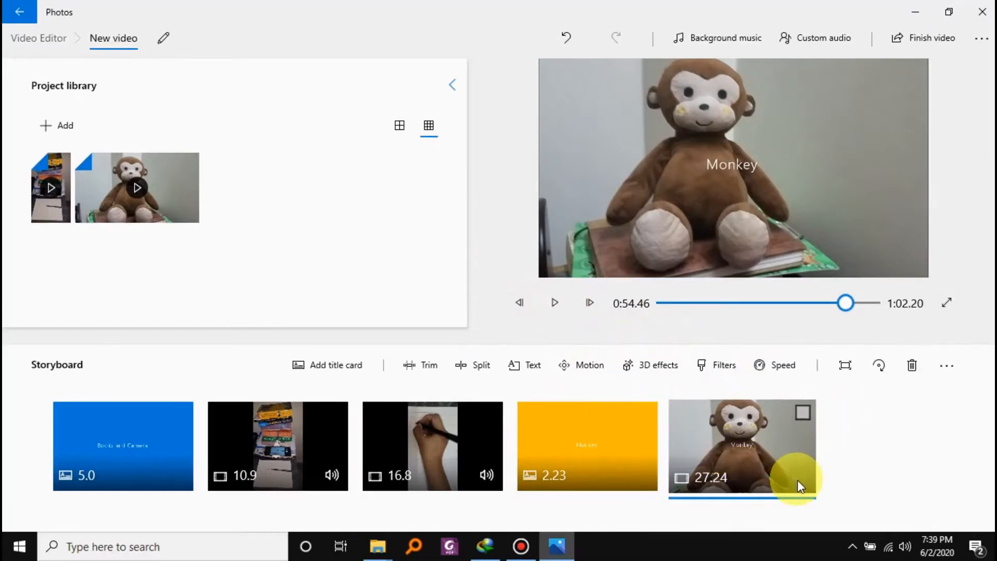
# Mute the monkey clip's own audio and play the project from about 0:50 to check the sound.
pyautogui.click(796, 480)
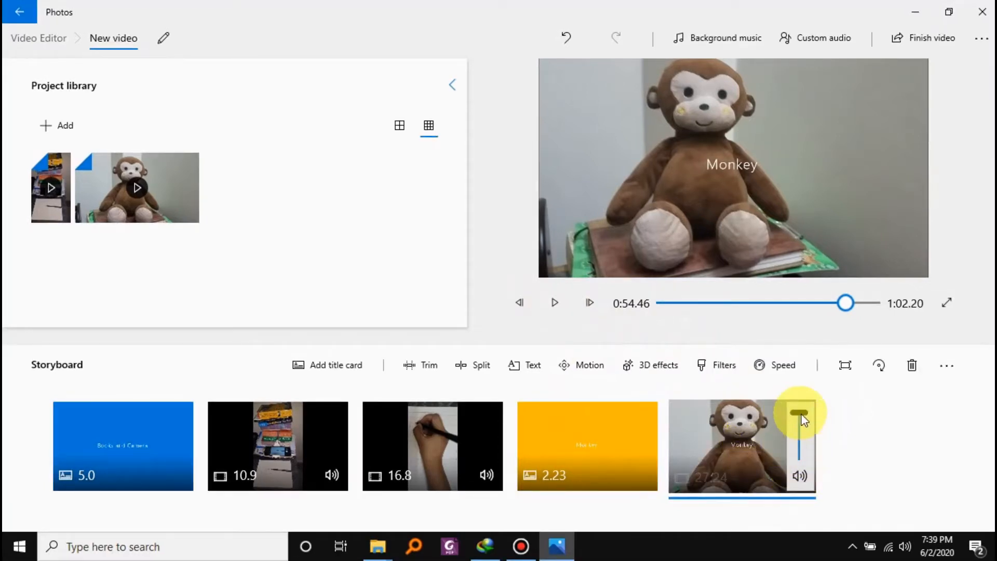
pyautogui.moveTo(804, 420); pyautogui.dragTo(799, 460)
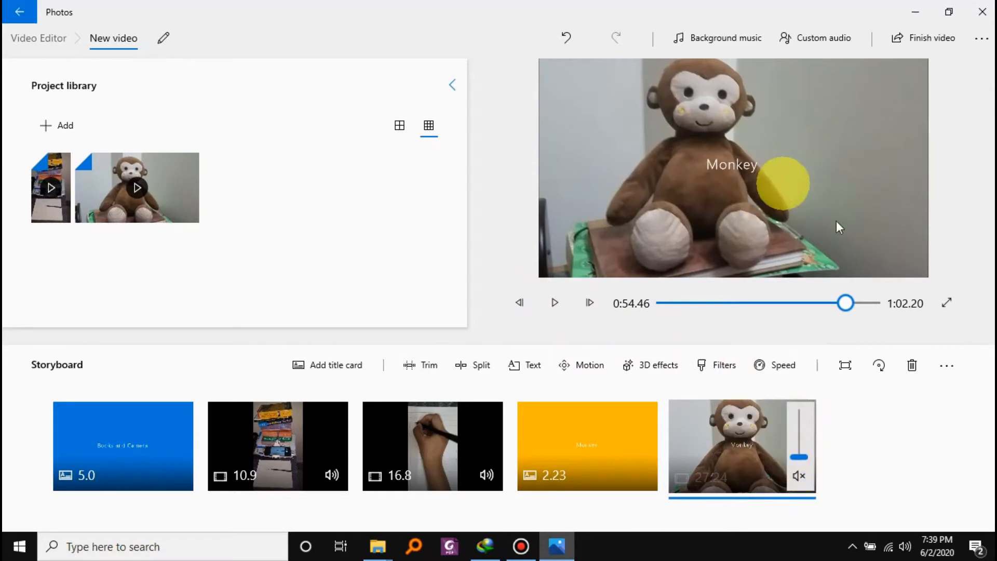
pyautogui.moveTo(847, 302); pyautogui.dragTo(831, 306)
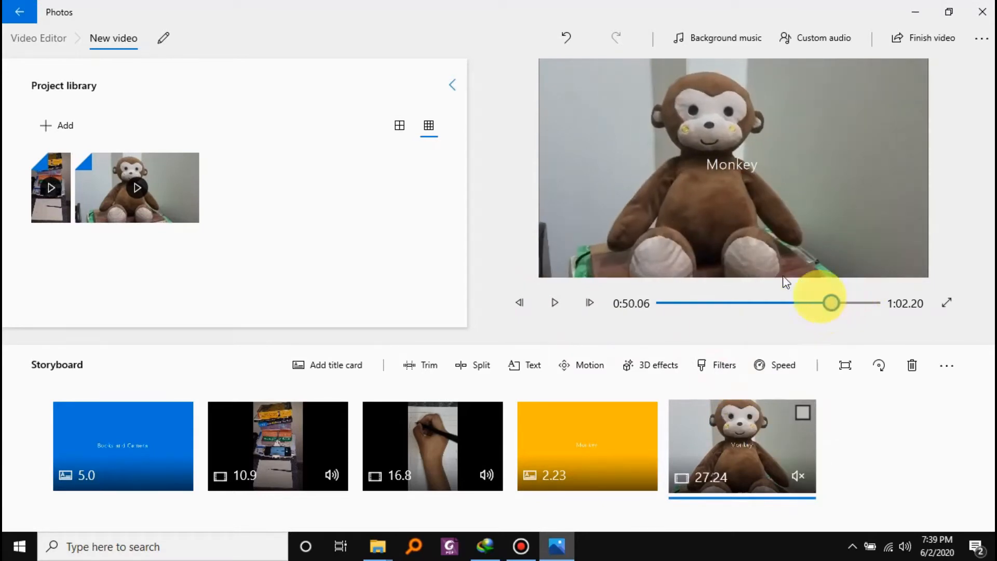
pyautogui.click(556, 303)
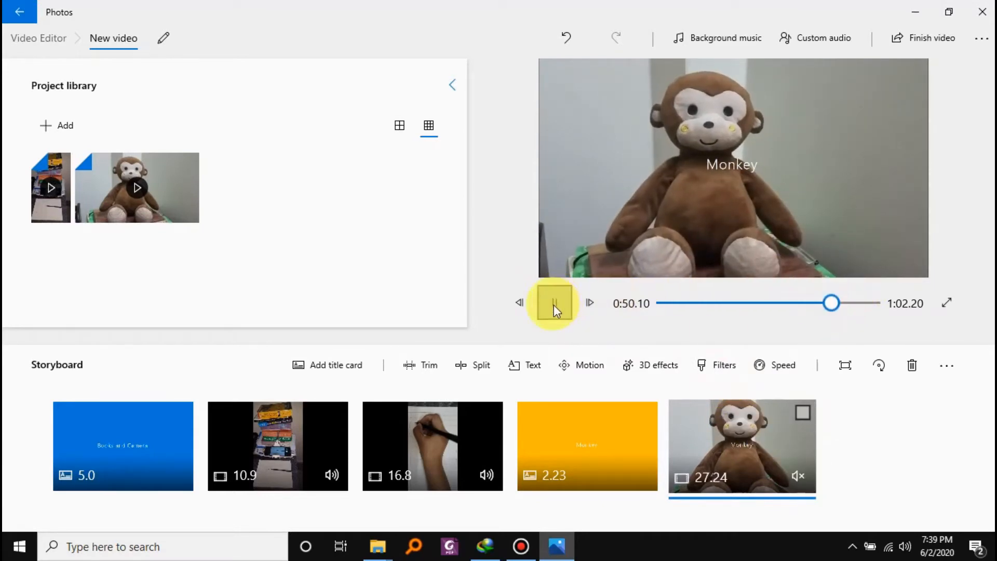
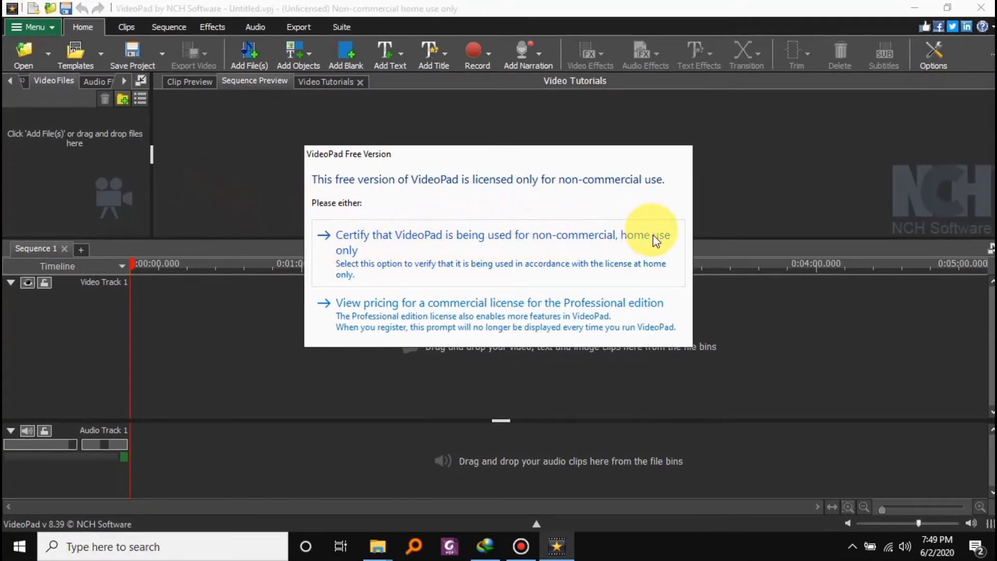
# Certify the free version for non-commercial home use and create a new project.
pyautogui.click(581, 242)
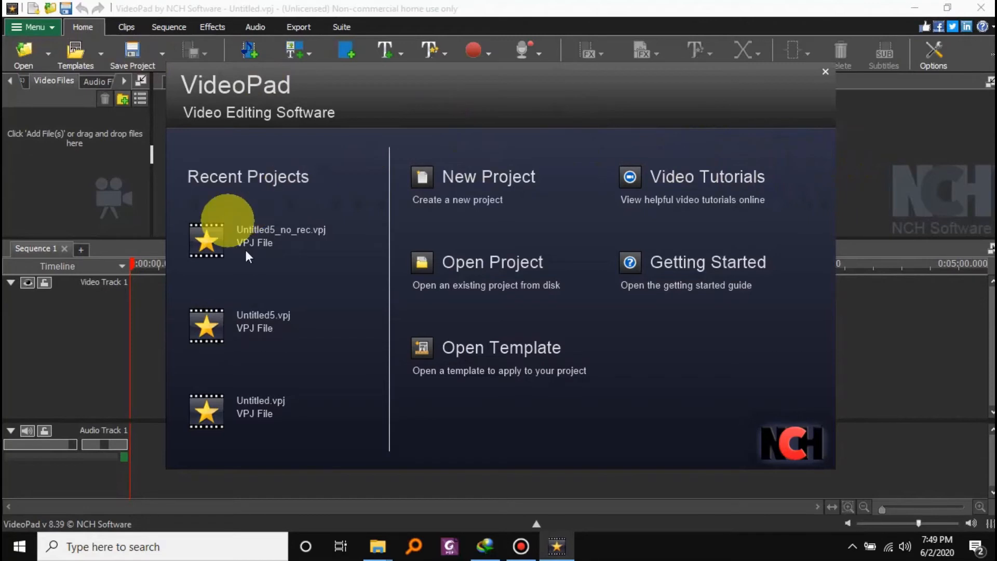
pyautogui.click(494, 176)
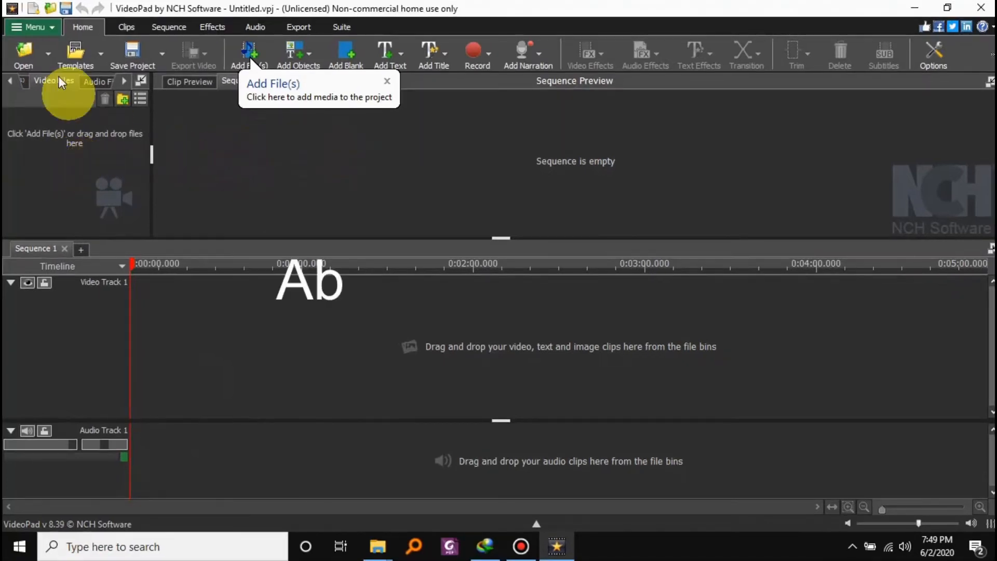
pyautogui.click(48, 62)
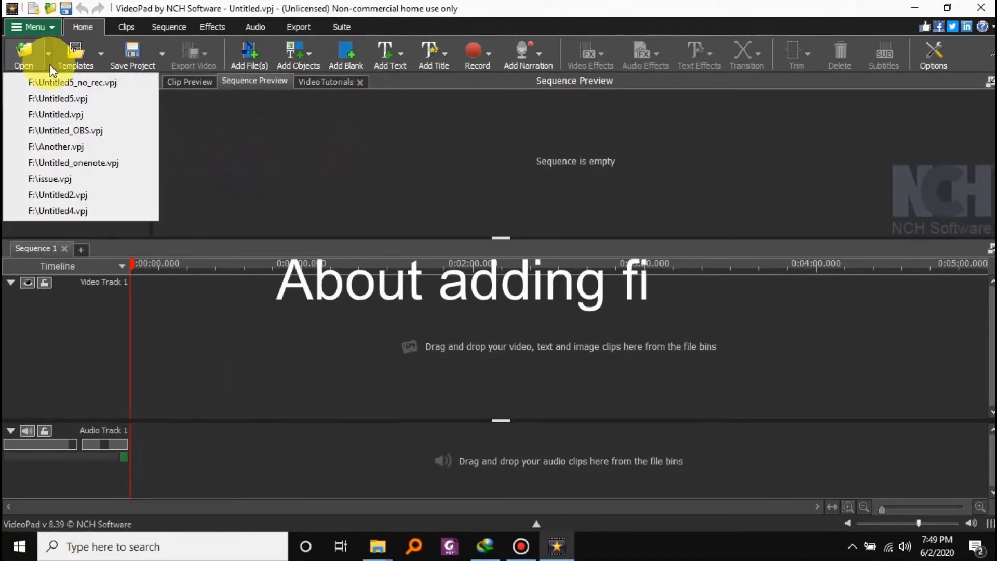
pyautogui.click(264, 143)
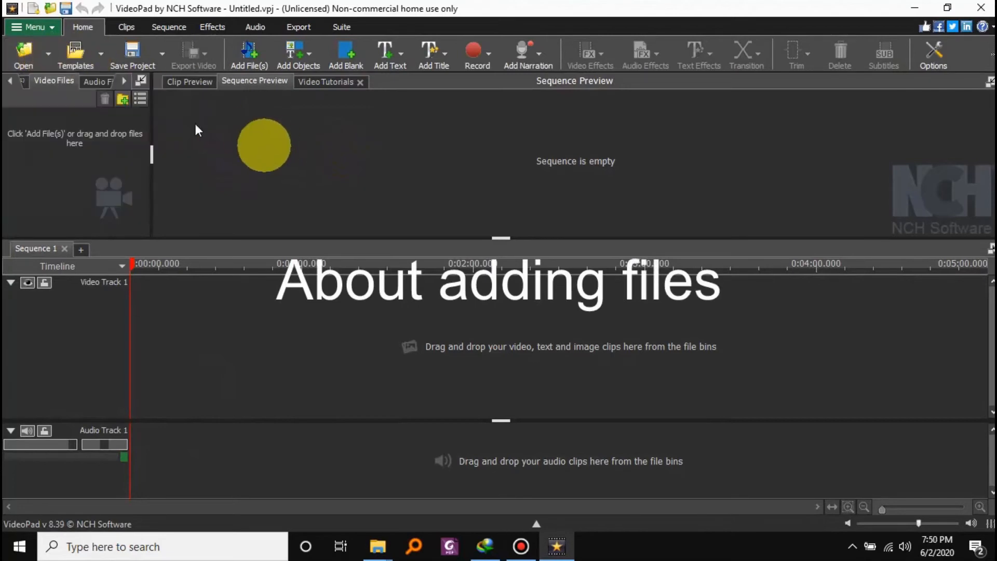
# Add DIY setup.mp4 and MonekyVid.mp4 from the Videos folder to the sequence, one after the other on Video Track 1.
pyautogui.rightClick(67, 150)
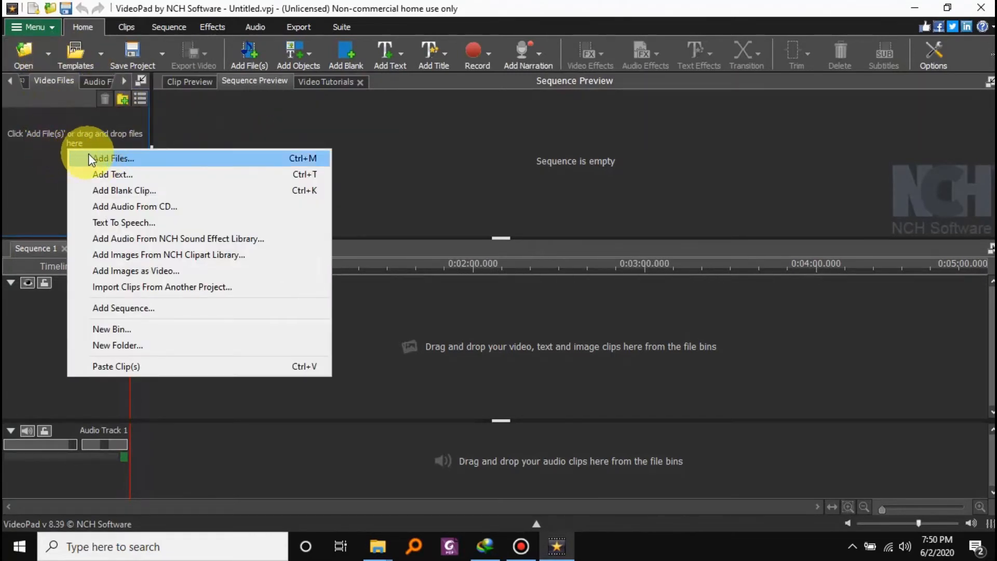
pyautogui.moveTo(378, 546)
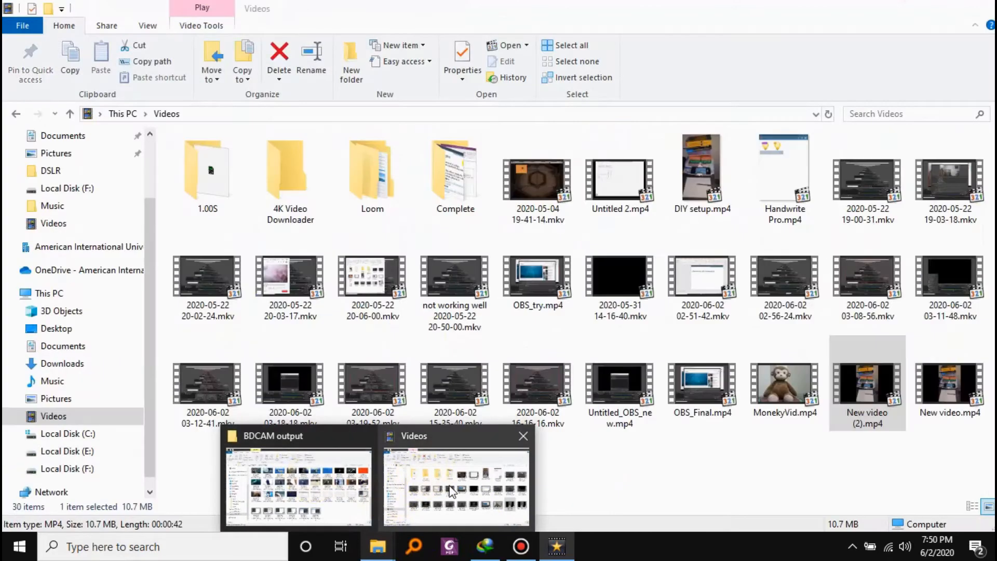
pyautogui.click(456, 481)
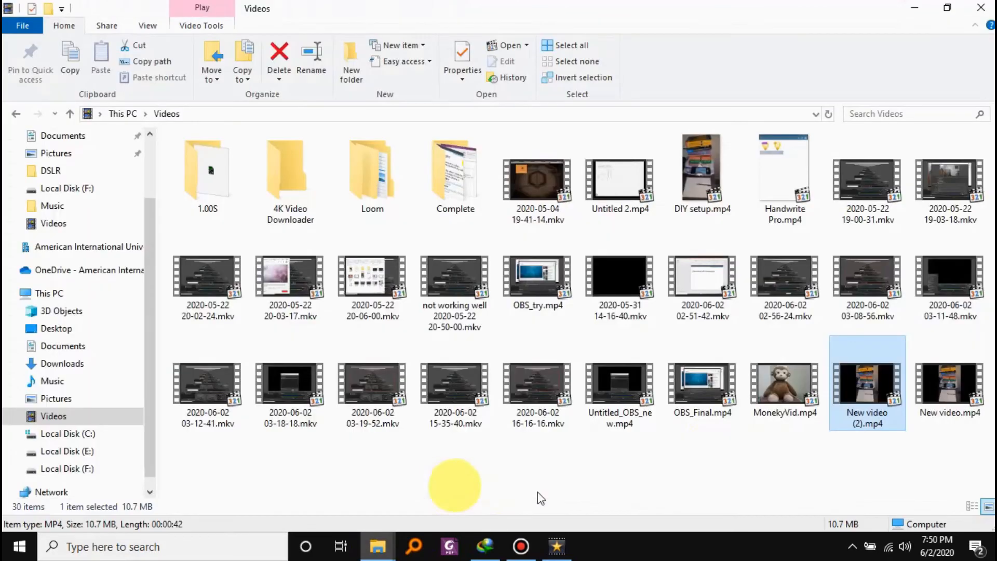
pyautogui.click(795, 389)
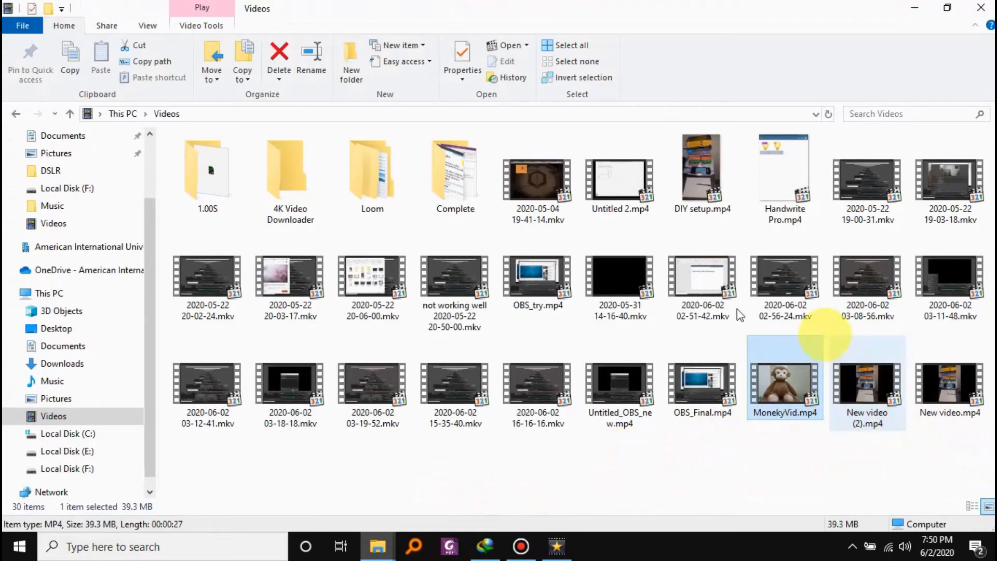
pyautogui.keyDown('ctrl'); pyautogui.click(710, 170); pyautogui.keyUp('ctrl')
pyautogui.moveTo(703, 176); pyautogui.dragTo(379, 363)
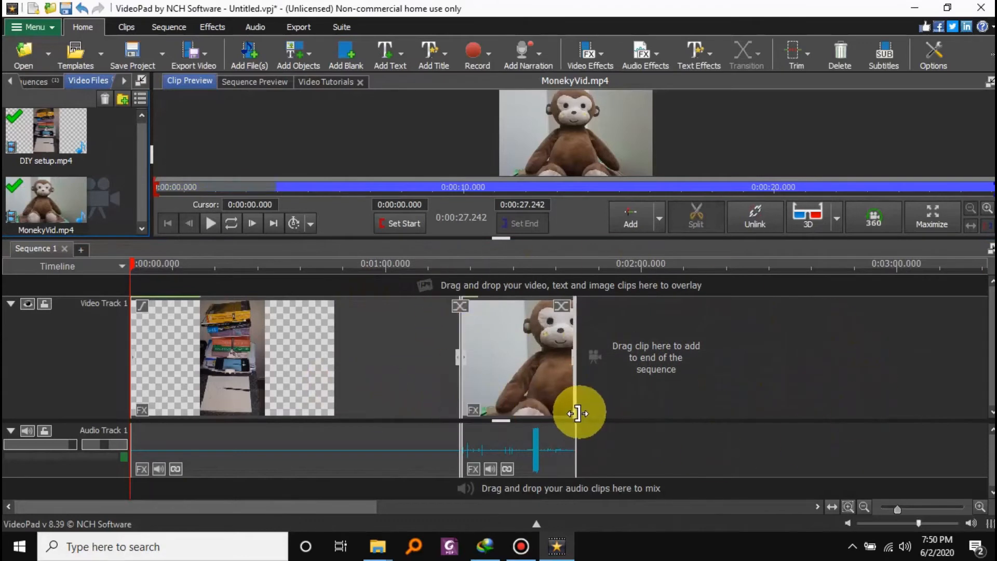
# Show the sequence as a storyboard and return it to the timeline view.
pyautogui.click(123, 265)
pyautogui.click(134, 284)
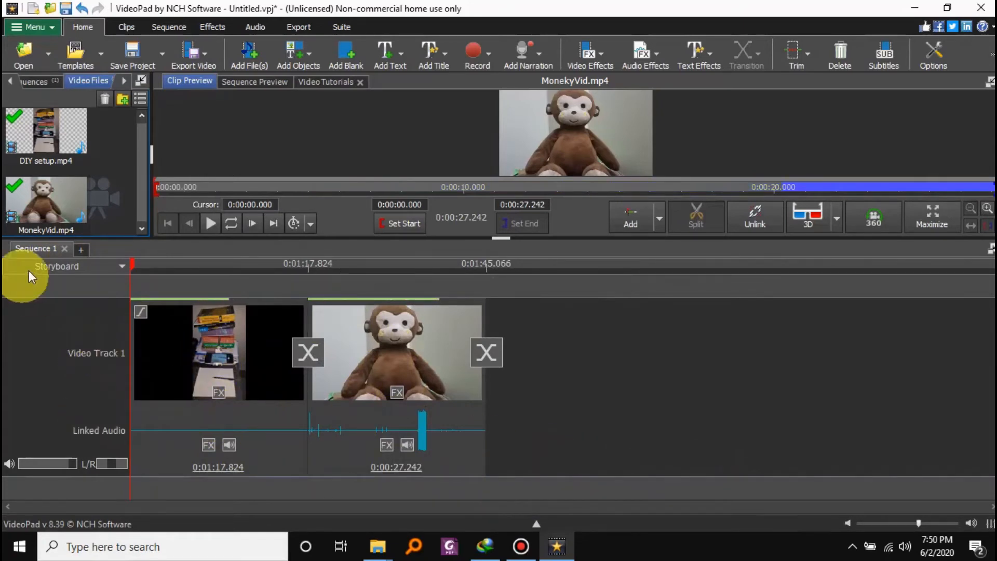
pyautogui.click(104, 267)
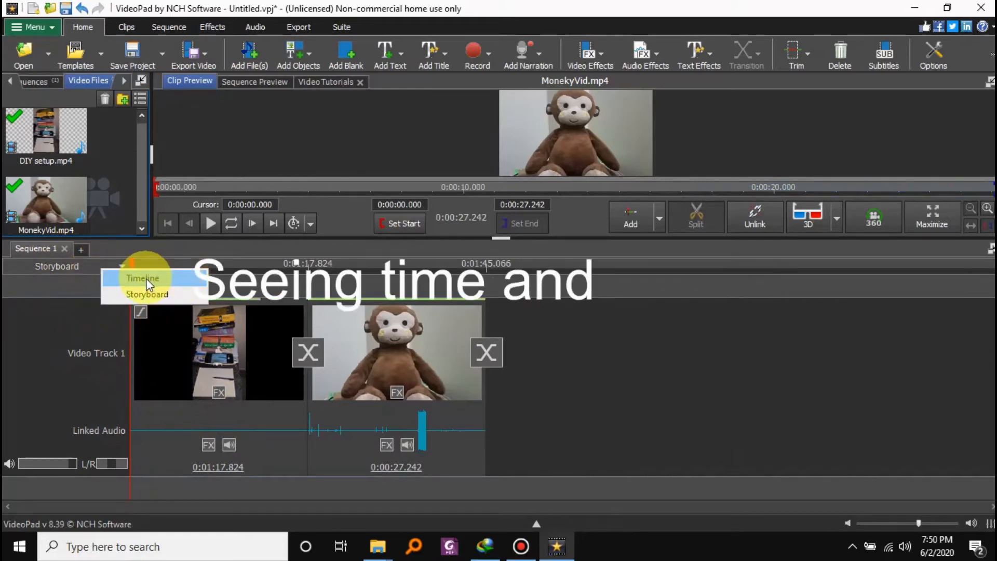
pyautogui.click(145, 279)
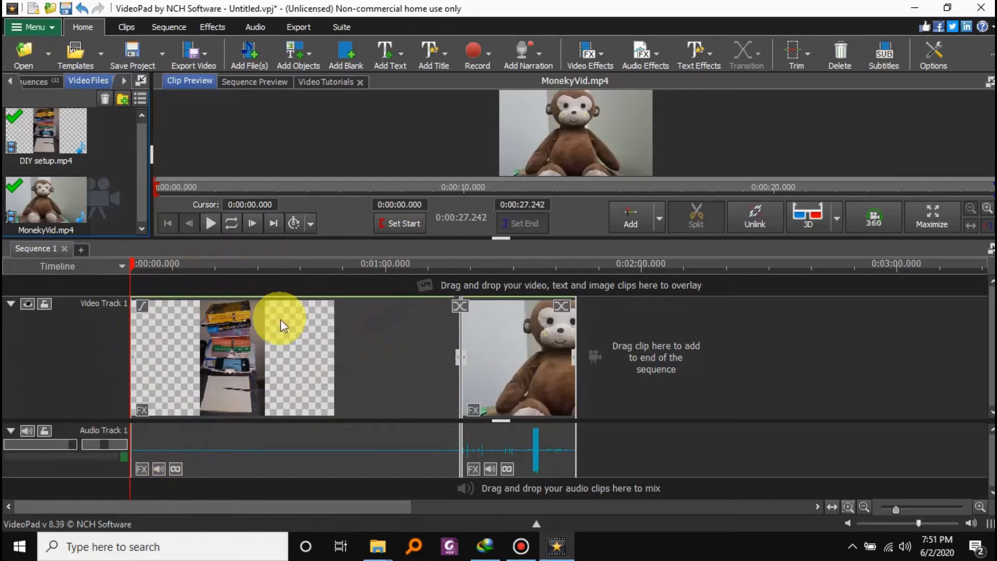
# Move the playhead to about 0:12.5 in the DIY setup clip and enlarge the preview area.
pyautogui.moveTo(282, 311)
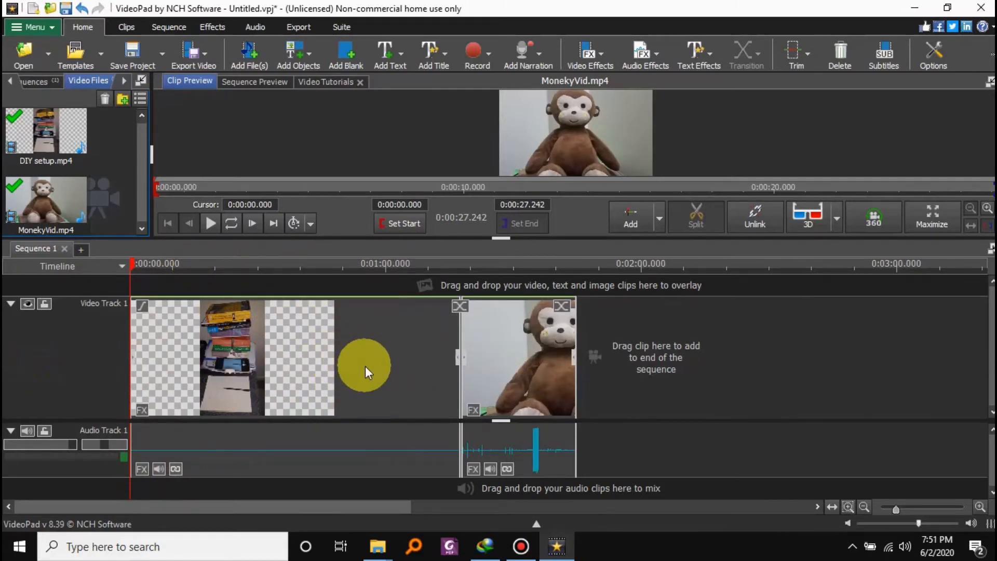
pyautogui.moveTo(366, 367)
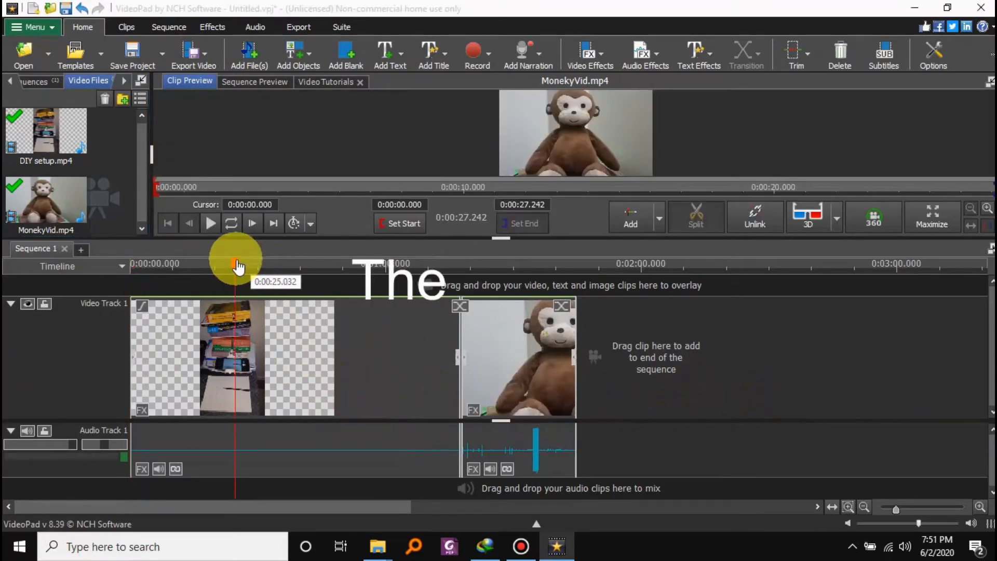
pyautogui.click(216, 266)
pyautogui.moveTo(217, 270); pyautogui.dragTo(183, 269)
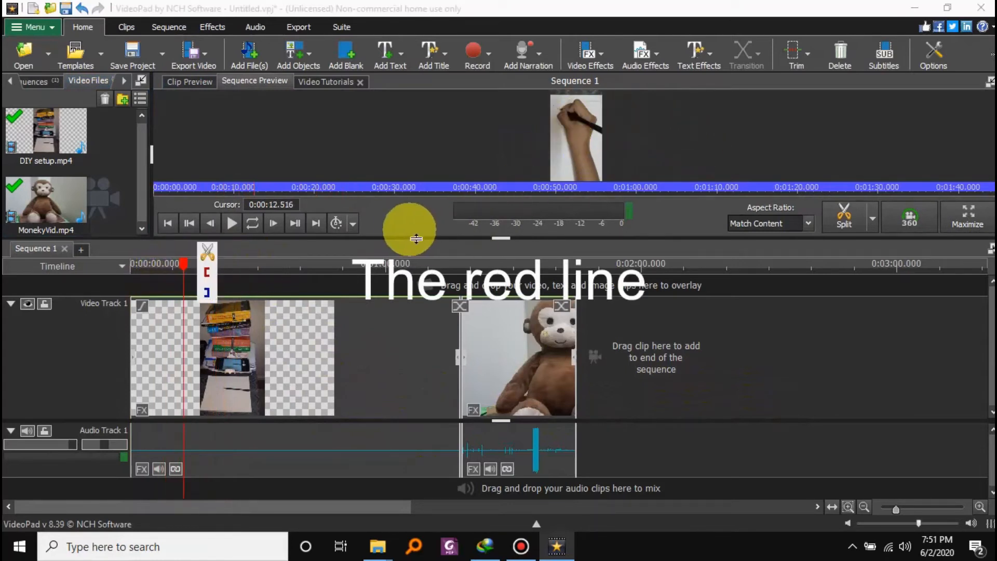
pyautogui.moveTo(434, 252); pyautogui.dragTo(430, 307)
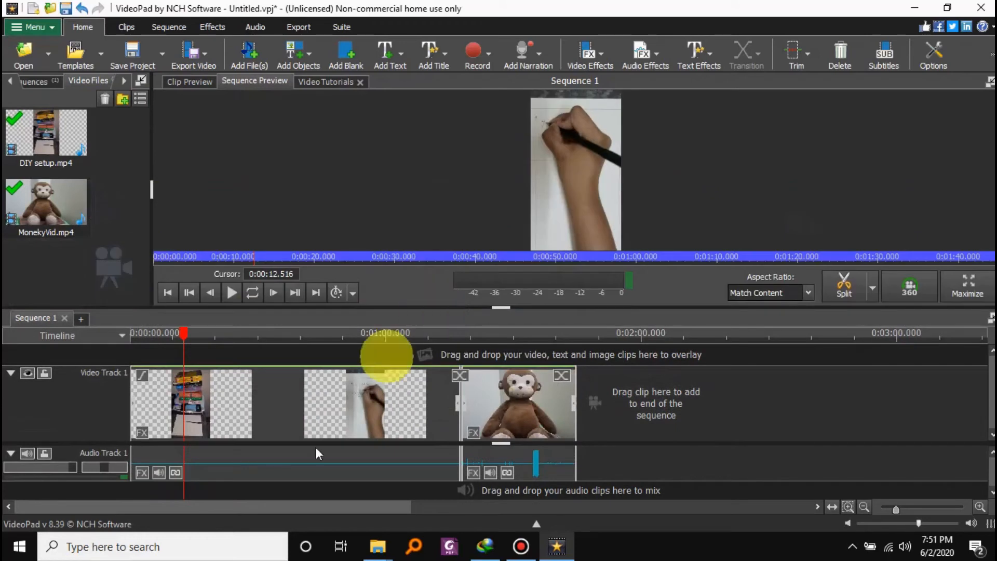
# Place the playhead at about 0:10.6 and step frame by frame to find where the writing hand first appears.
pyautogui.click(195, 334)
pyautogui.moveTo(193, 341)
pyautogui.mouseDown()
pyautogui.moveTo(158, 340)
pyautogui.moveTo(177, 343)
pyautogui.mouseUp()
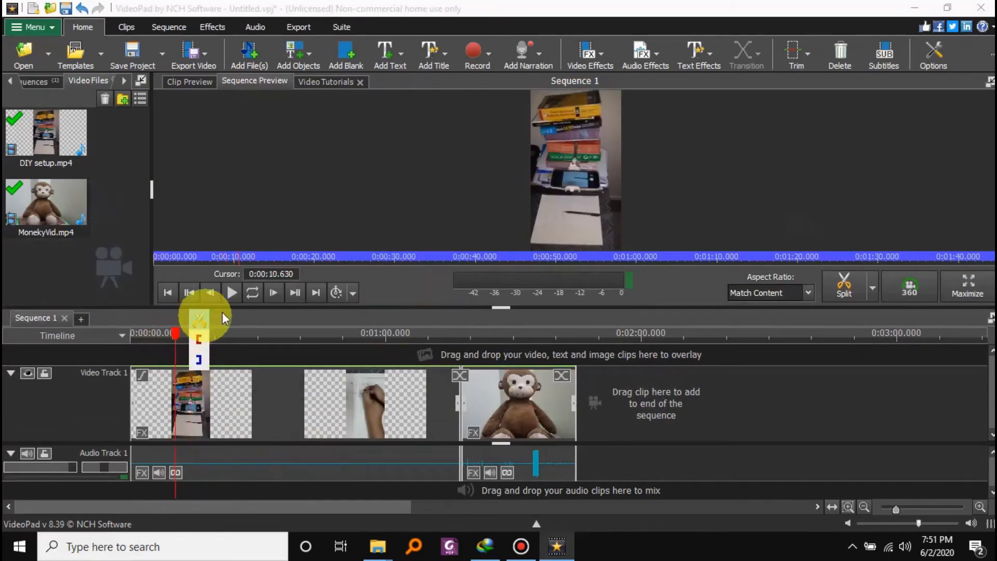
pyautogui.click(274, 292)
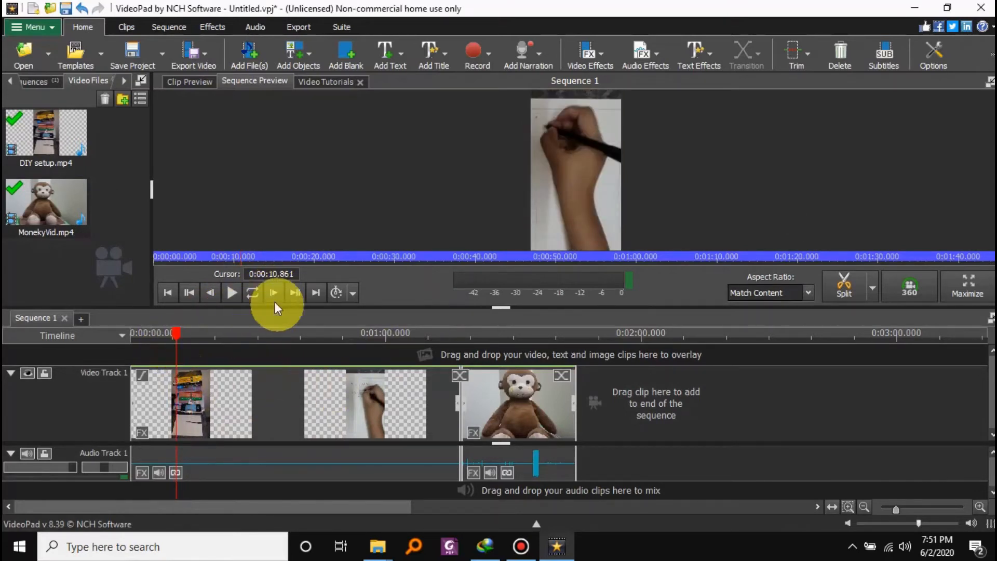
pyautogui.click(209, 293)
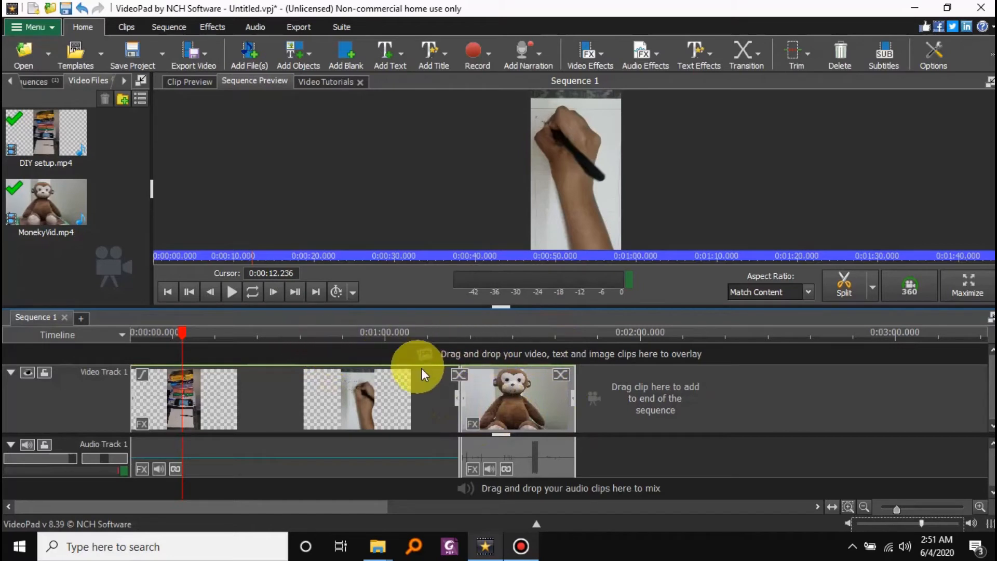
# Trim the end of the DIY setup clip back to about 1:09.
pyautogui.click(336, 336)
pyautogui.moveTo(334, 338); pyautogui.dragTo(425, 337)
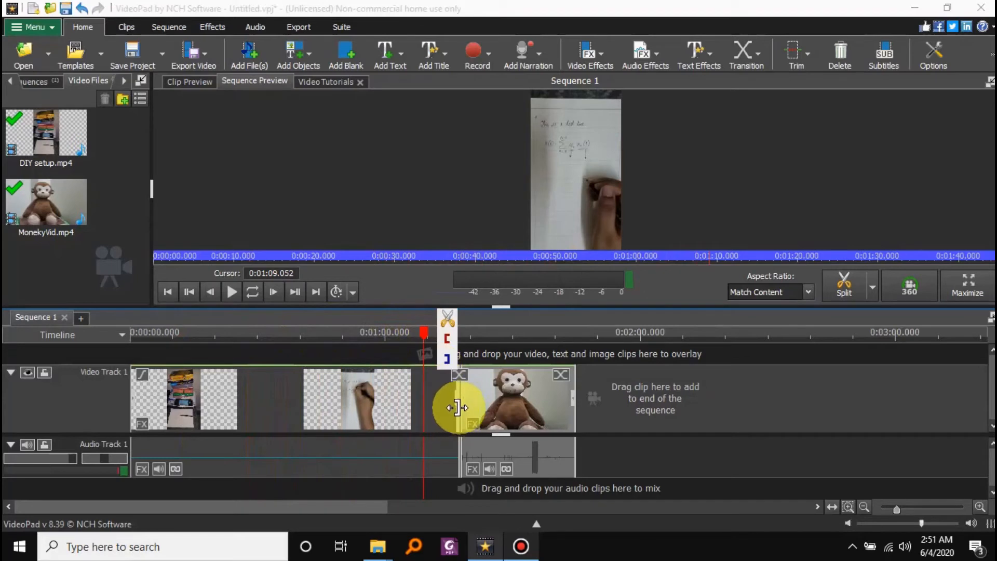
pyautogui.moveTo(457, 403); pyautogui.dragTo(422, 410)
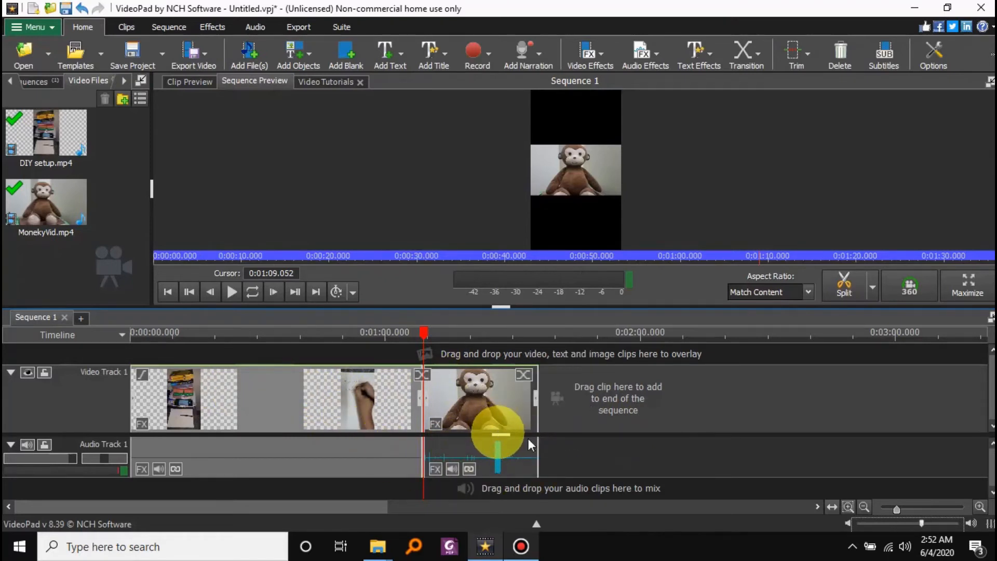
# Shorten the monkey clip from its end and extend it back to full length, undoing and redoing the extension.
pyautogui.moveTo(538, 401)
pyautogui.mouseDown()
pyautogui.moveTo(511, 401)
pyautogui.moveTo(540, 400)
pyautogui.mouseUp()
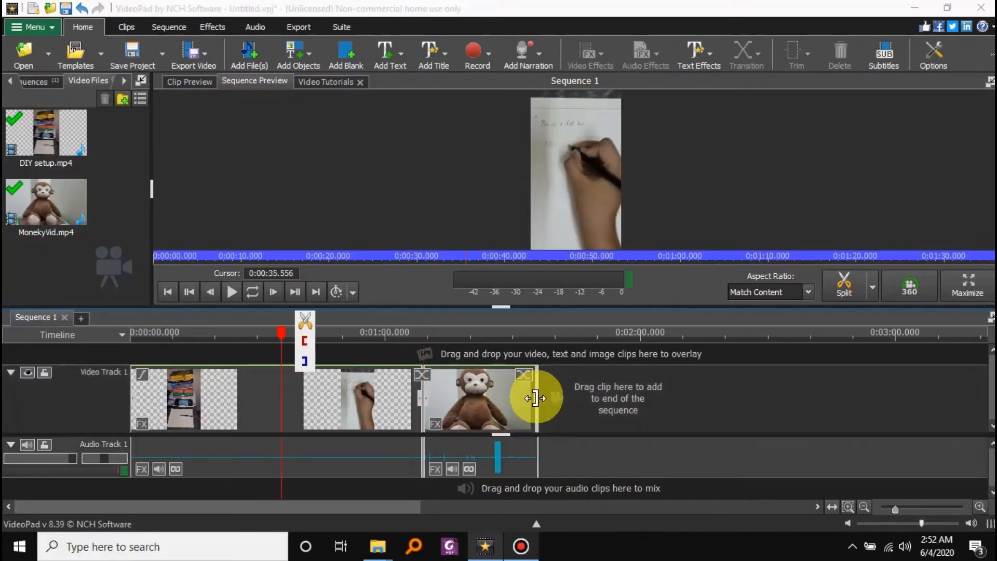
pyautogui.moveTo(535, 397); pyautogui.dragTo(535, 398)
pyautogui.moveTo(523, 401); pyautogui.dragTo(487, 409)
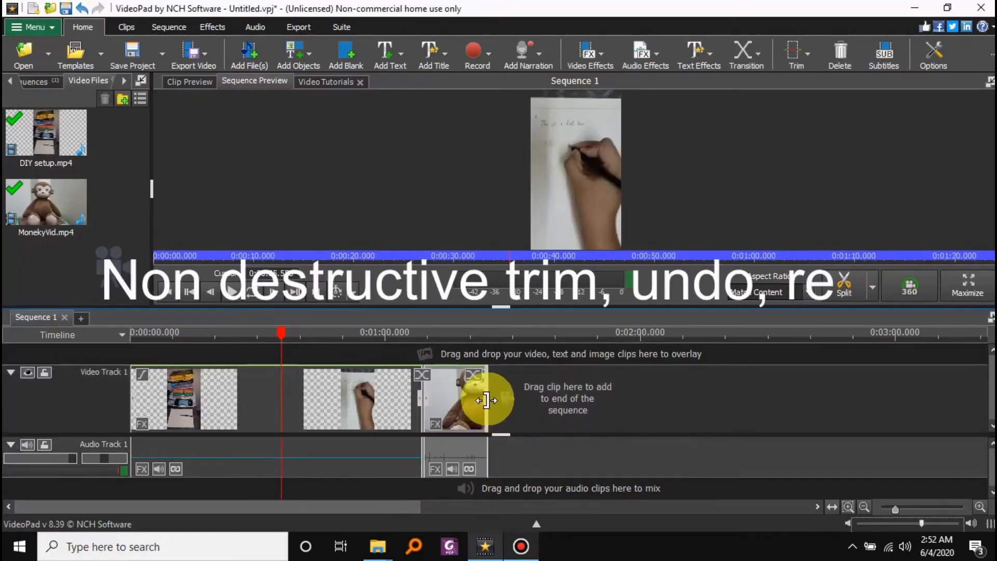
pyautogui.moveTo(486, 400); pyautogui.dragTo(702, 462)
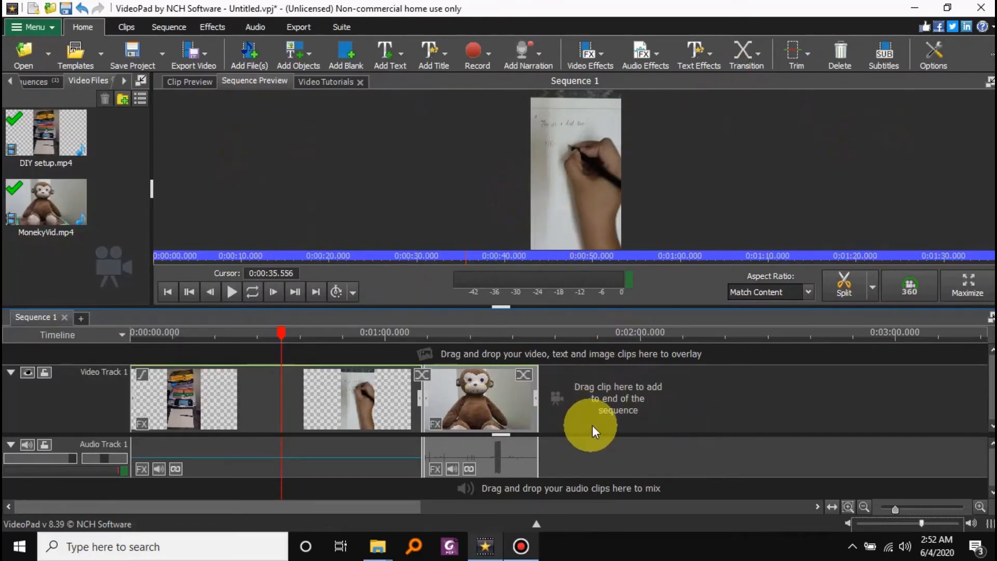
pyautogui.hotkey('ctrl', 'z')
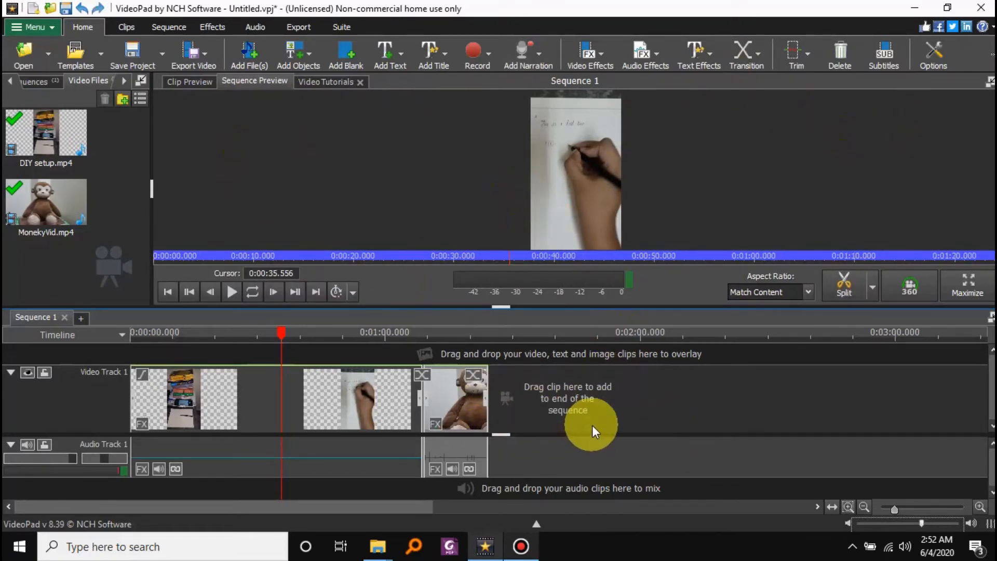
pyautogui.hotkey('ctrl', 'y')
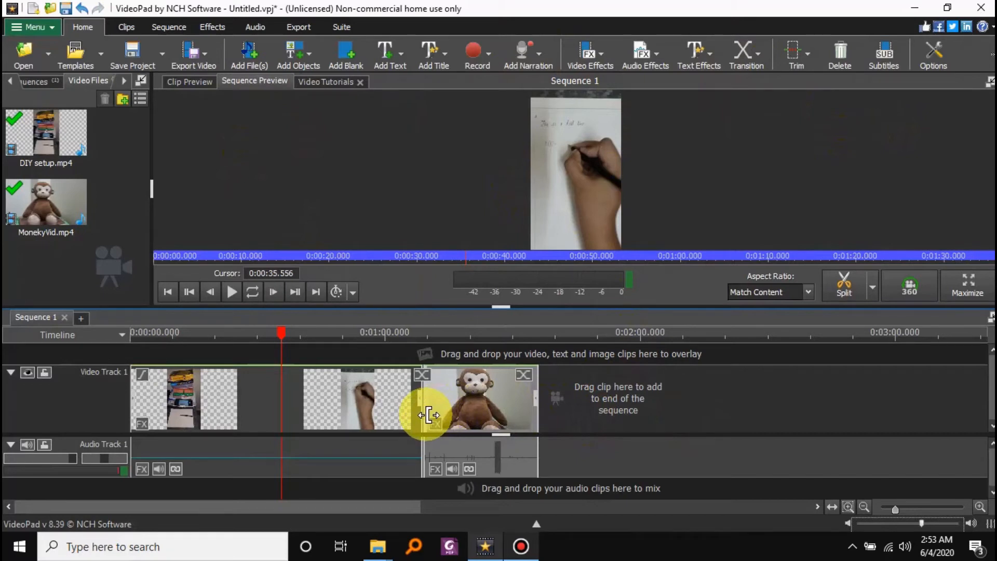
# Try trimming the start of the monkey clip, undo the trim, and try it again with empty space left before the clip.
pyautogui.moveTo(428, 414); pyautogui.dragTo(493, 409)
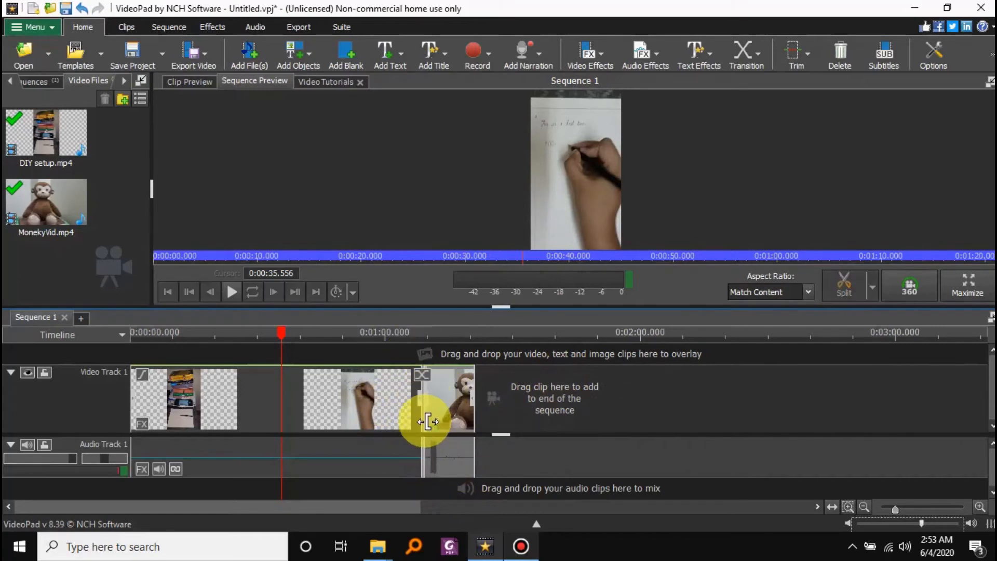
pyautogui.hotkey('ctrl', 'z')
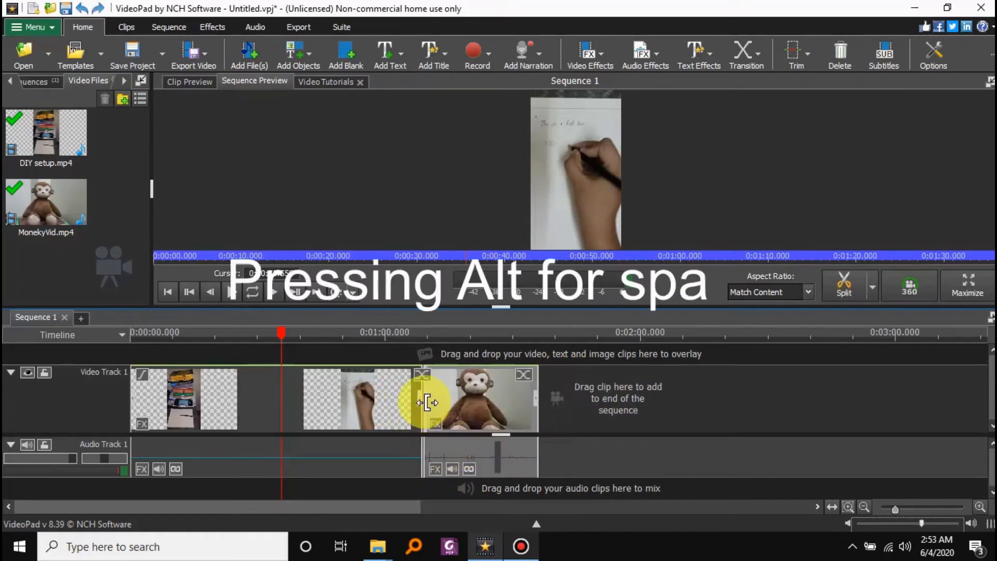
pyautogui.moveTo(427, 403)
pyautogui.mouseDown()
pyautogui.moveTo(481, 402)
pyautogui.moveTo(424, 410)
pyautogui.mouseUp()
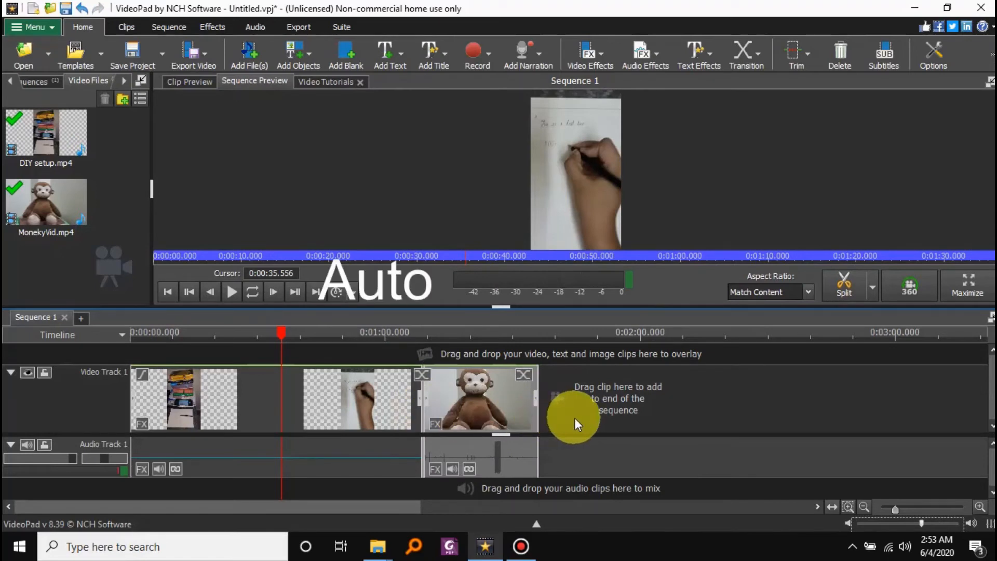
# Move the monkey clip further along the video track and bring it back against the end of the DIY setup clip.
pyautogui.moveTo(496, 410); pyautogui.dragTo(858, 431)
pyautogui.click(474, 403)
pyautogui.moveTo(485, 404)
pyautogui.mouseDown()
pyautogui.moveTo(824, 426)
pyautogui.moveTo(821, 416)
pyautogui.moveTo(471, 404)
pyautogui.mouseUp()
pyautogui.click(597, 431)
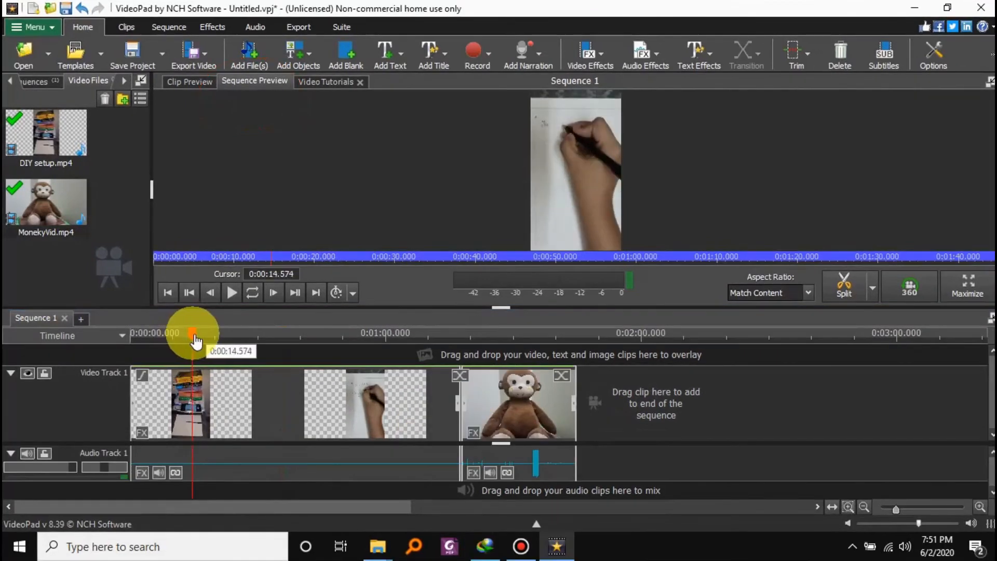
# Split all tracks at about 0:10.828, where the DIY setup clip still shows the stack of books.
pyautogui.moveTo(196, 334); pyautogui.dragTo(175, 333)
pyautogui.press('s')
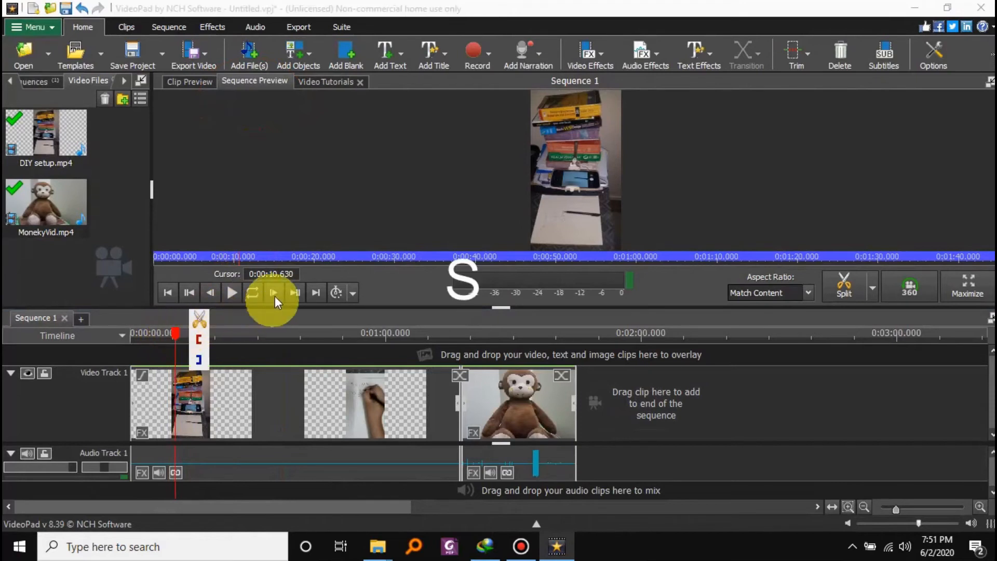
pyautogui.click(273, 292)
pyautogui.click(273, 292)
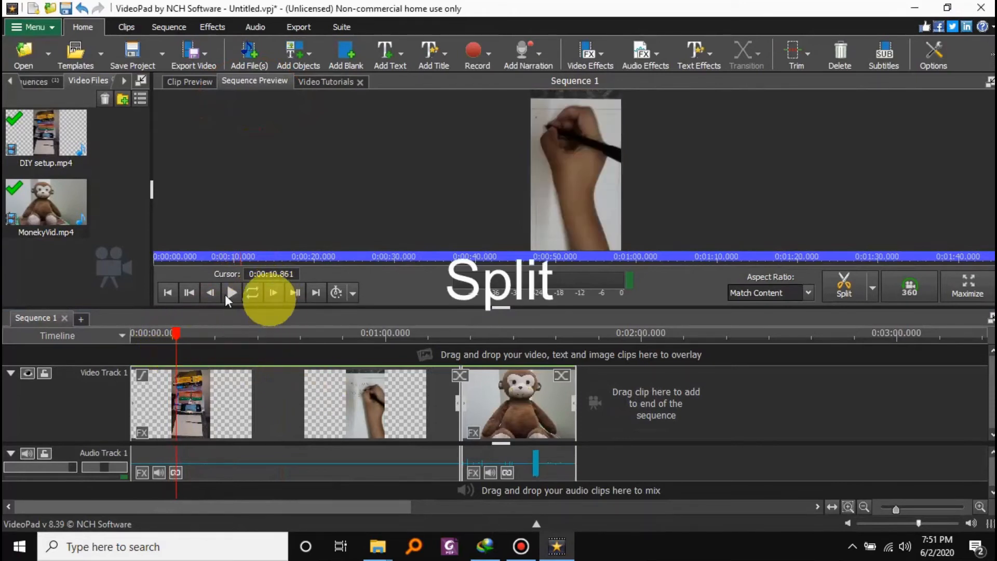
pyautogui.click(211, 292)
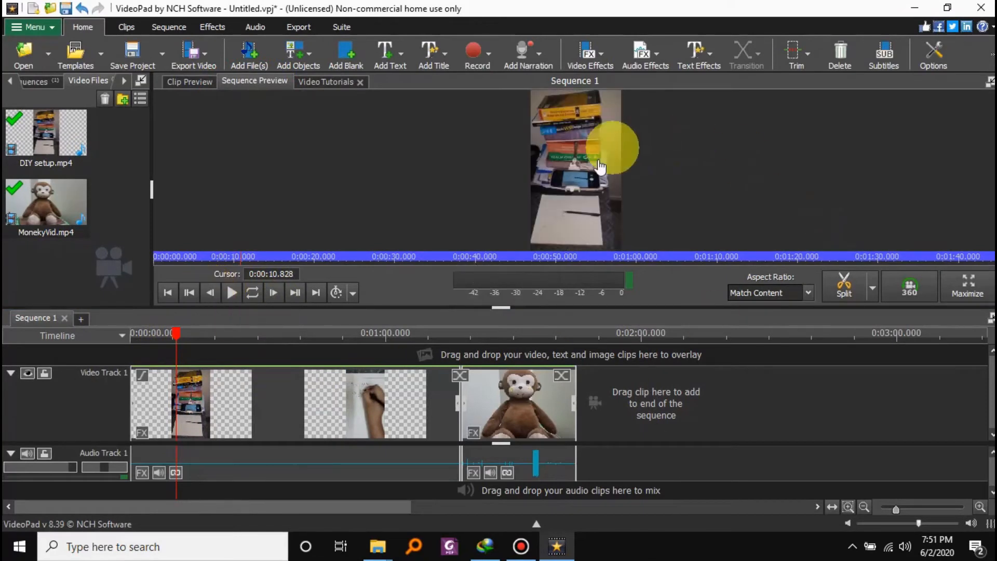
pyautogui.rightClick(177, 337)
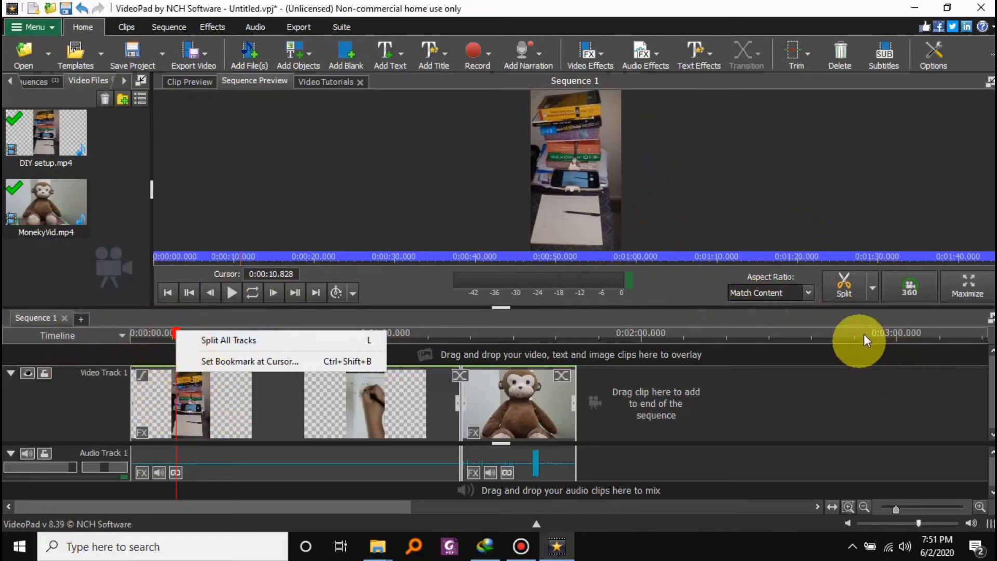
pyautogui.click(873, 290)
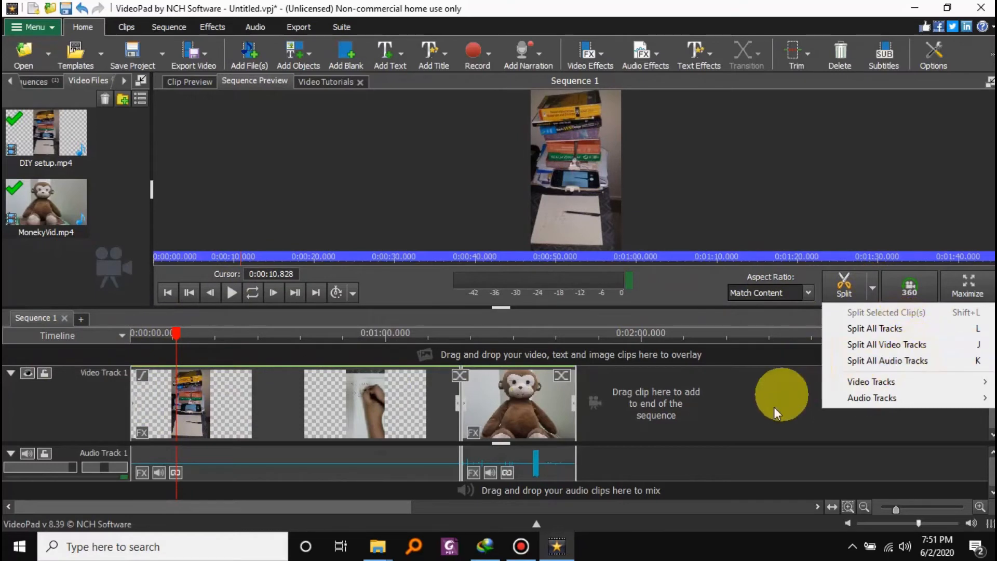
pyautogui.click(902, 331)
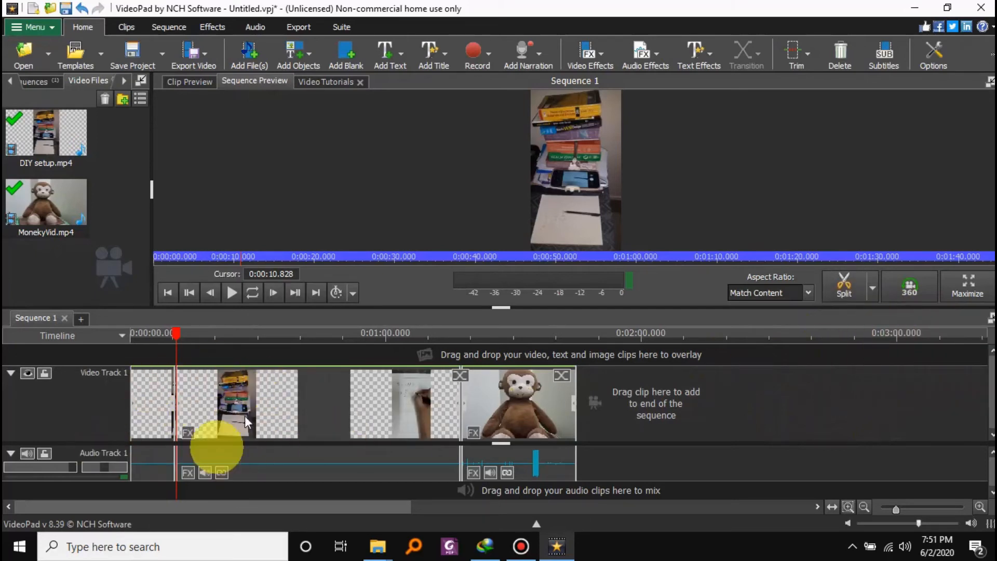
# Examine the two parts of the split DIY setup clip and play the sequence across the cut from about 0:10.
pyautogui.click(271, 338)
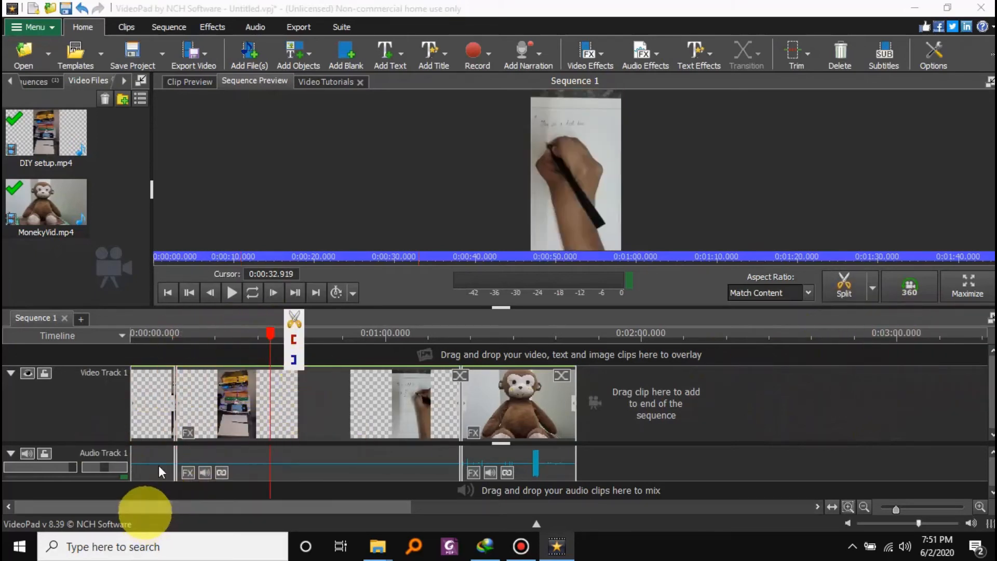
pyautogui.scroll(2, 170, 418)
pyautogui.scroll(1, 170, 418)
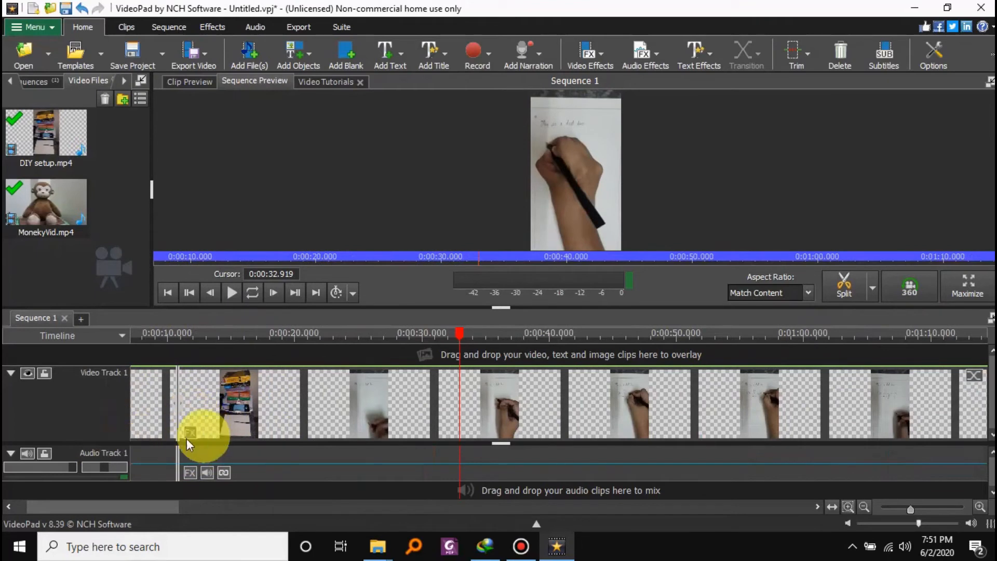
pyautogui.scroll(-2, 281, 404)
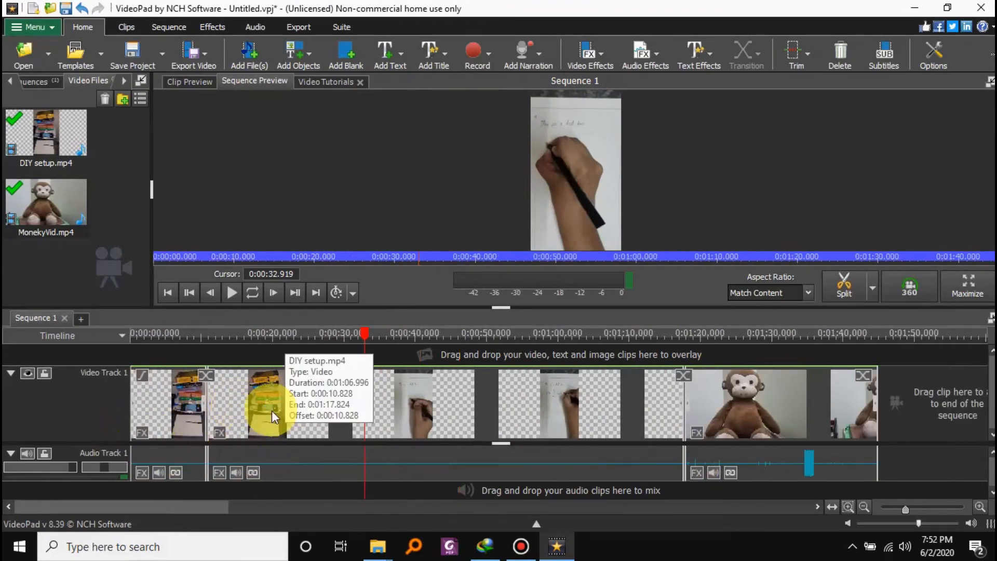
pyautogui.click(272, 410)
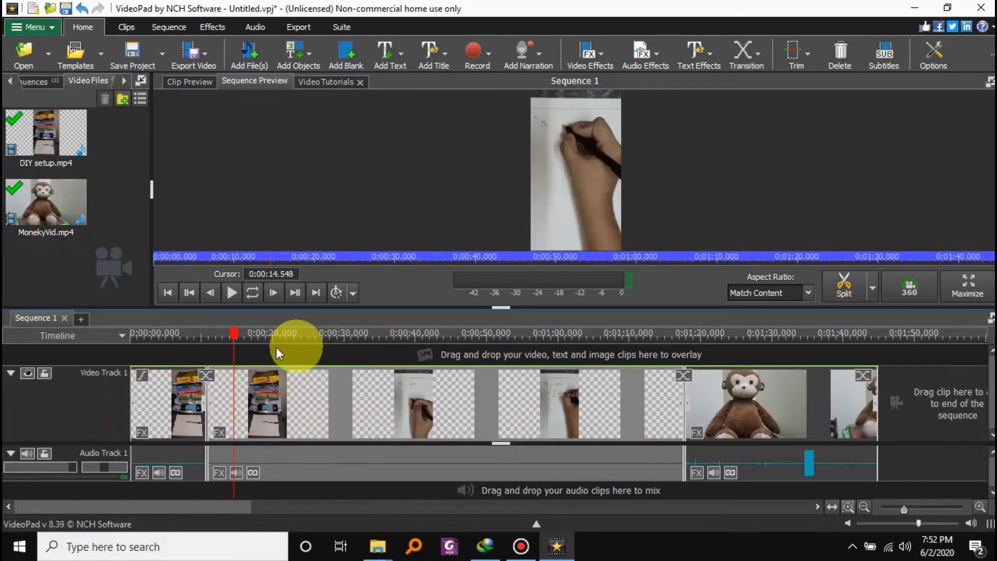
pyautogui.moveTo(233, 332); pyautogui.dragTo(201, 335)
pyautogui.click(232, 293)
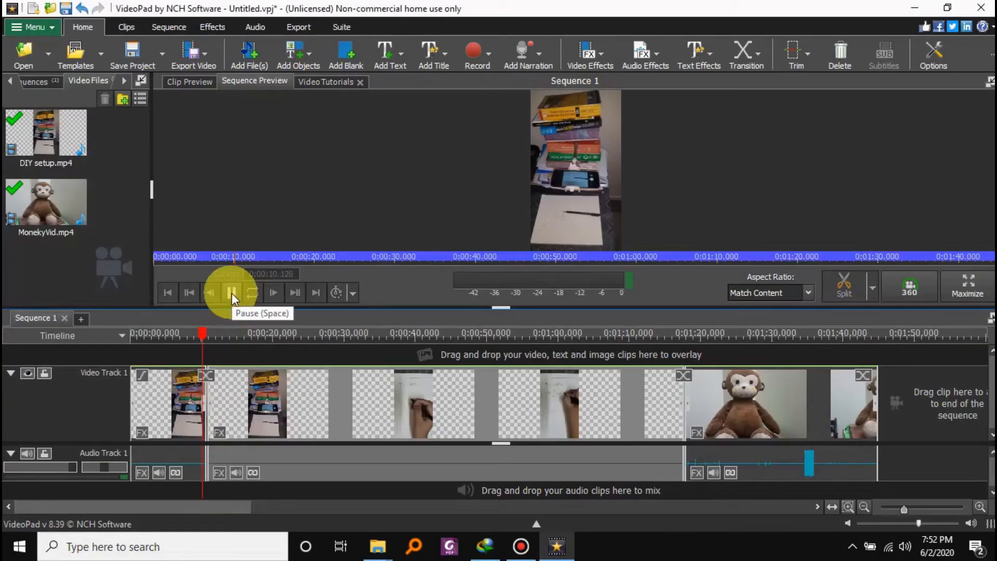
pyautogui.click(232, 293)
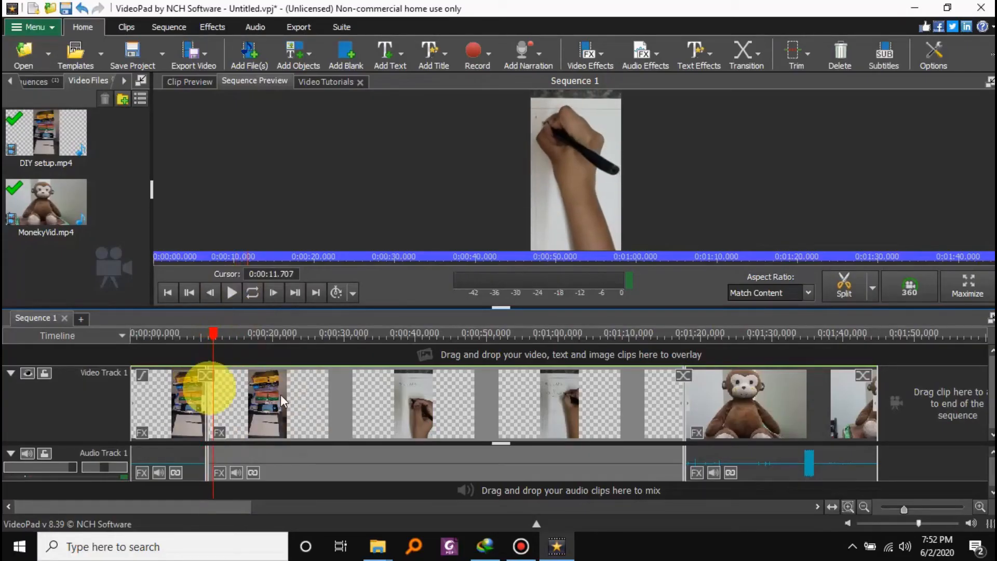
# Mute the audio of the second DIY setup part through its clip volume.
pyautogui.click(237, 472)
pyautogui.click(416, 268)
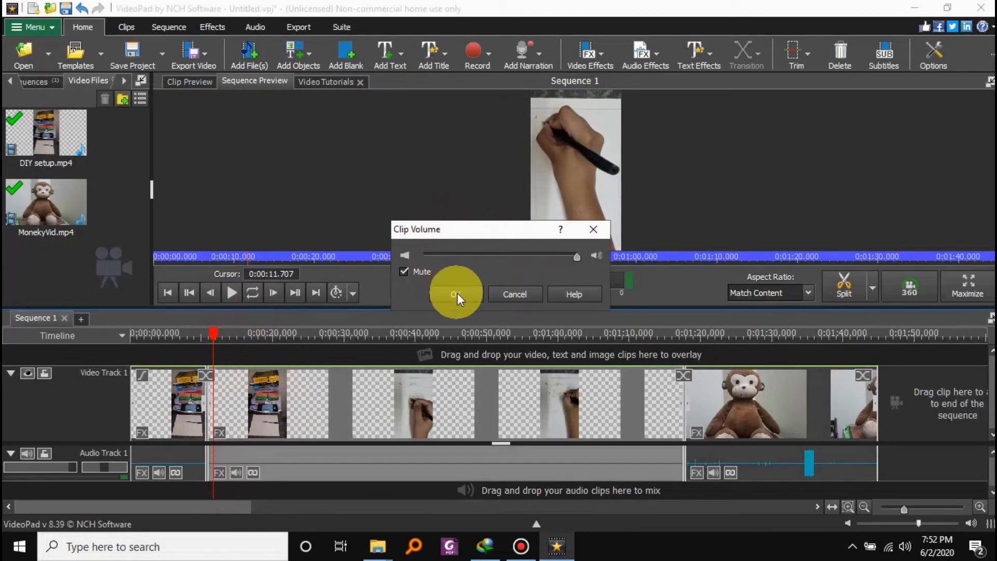
pyautogui.click(455, 294)
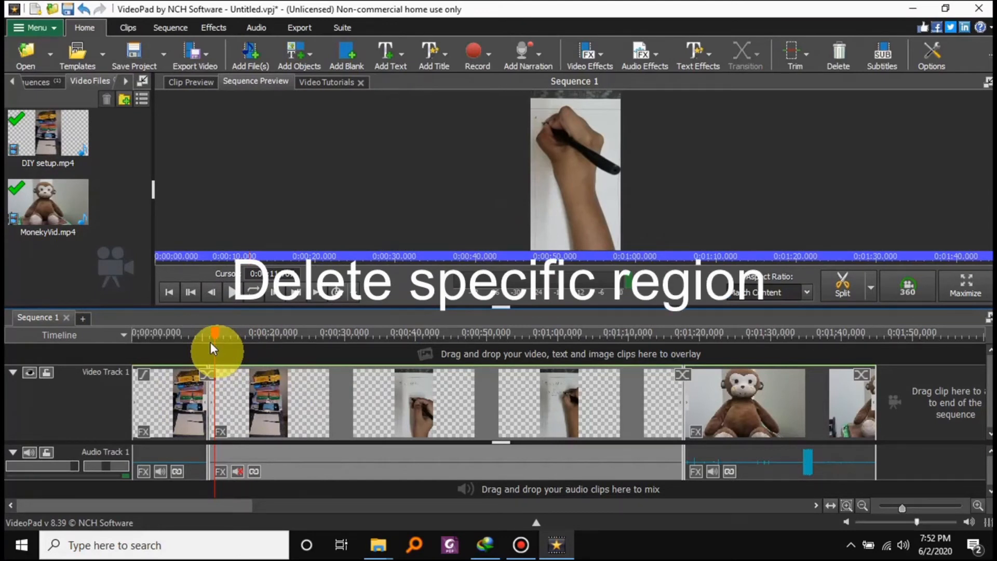
# Delete the region from about 0:30.428 to 0:53.890 in the second DIY setup part.
pyautogui.moveTo(207, 339); pyautogui.dragTo(346, 360)
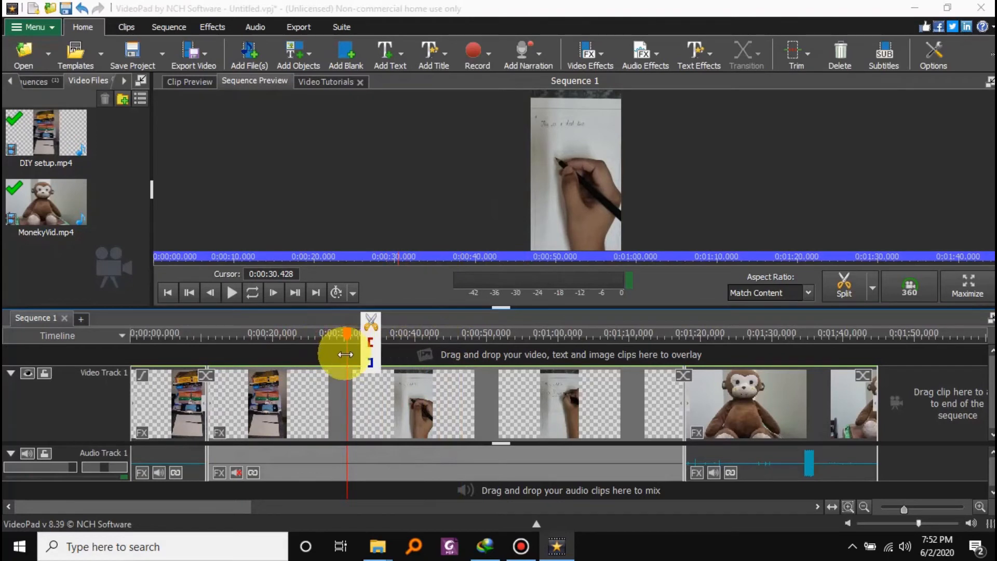
pyautogui.click(346, 353)
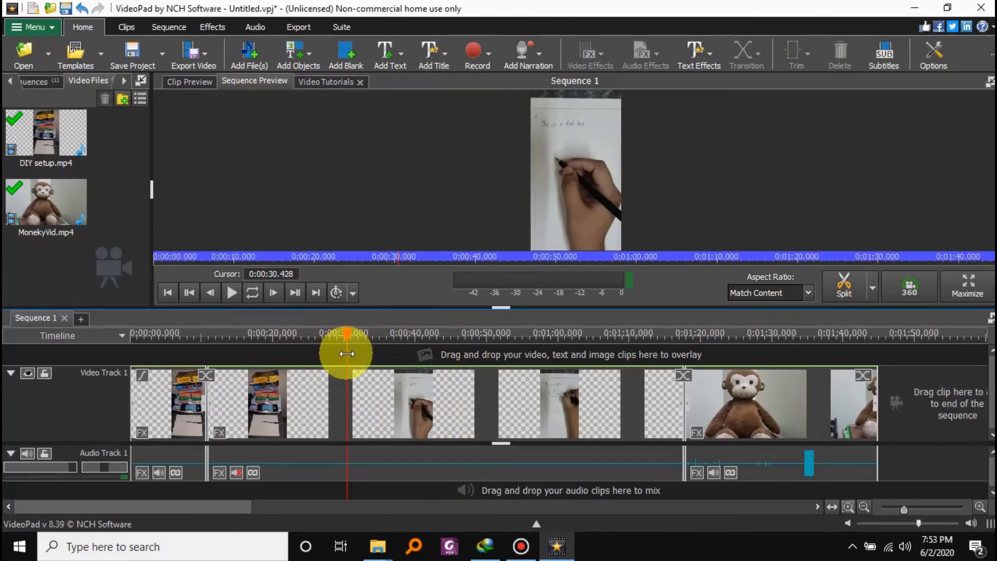
pyautogui.moveTo(346, 354); pyautogui.dragTo(514, 359)
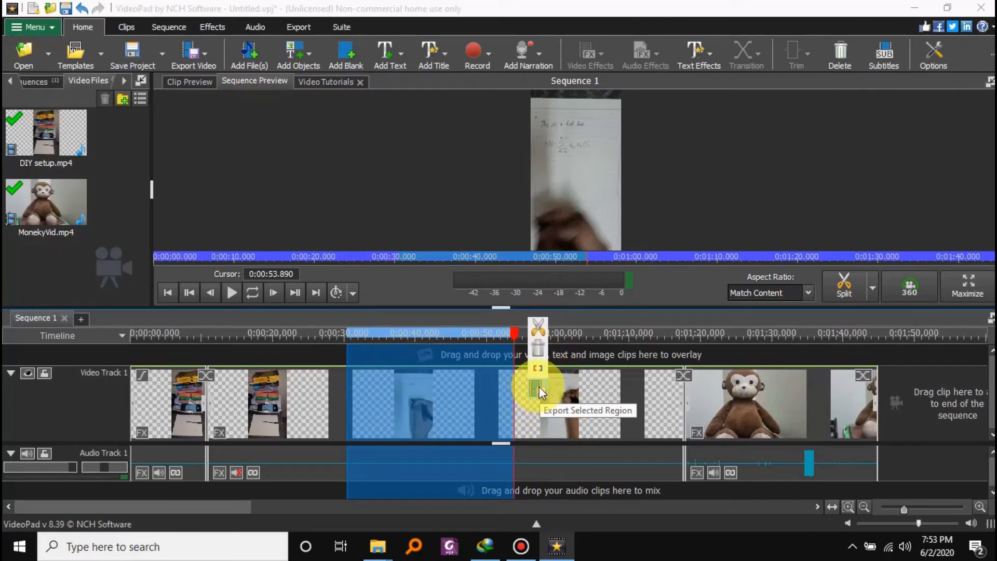
pyautogui.click(540, 351)
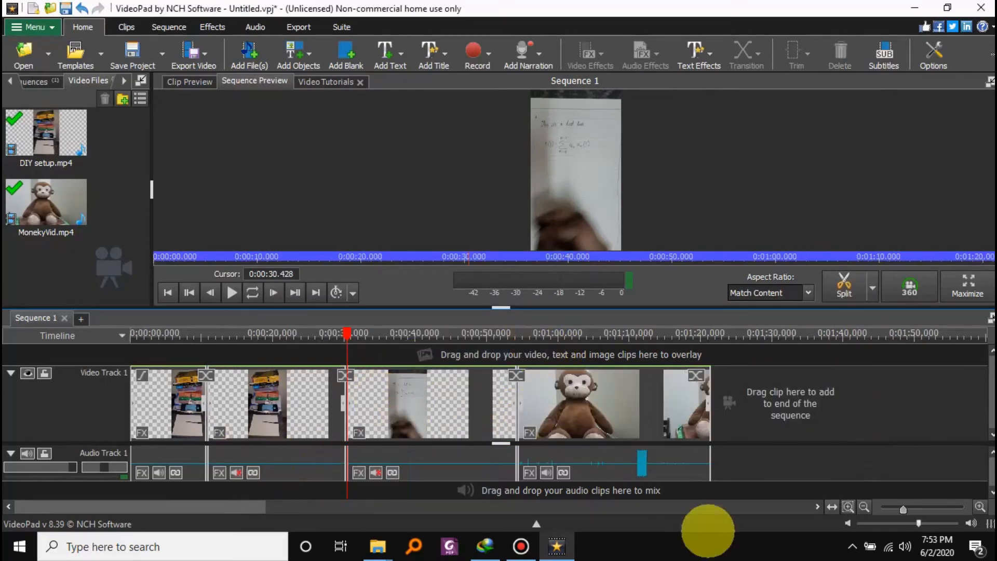
# Play the monkey clip from about 1:10 to about 1:12.869 to listen to its loud audio section.
pyautogui.scroll(4, 650, 416)
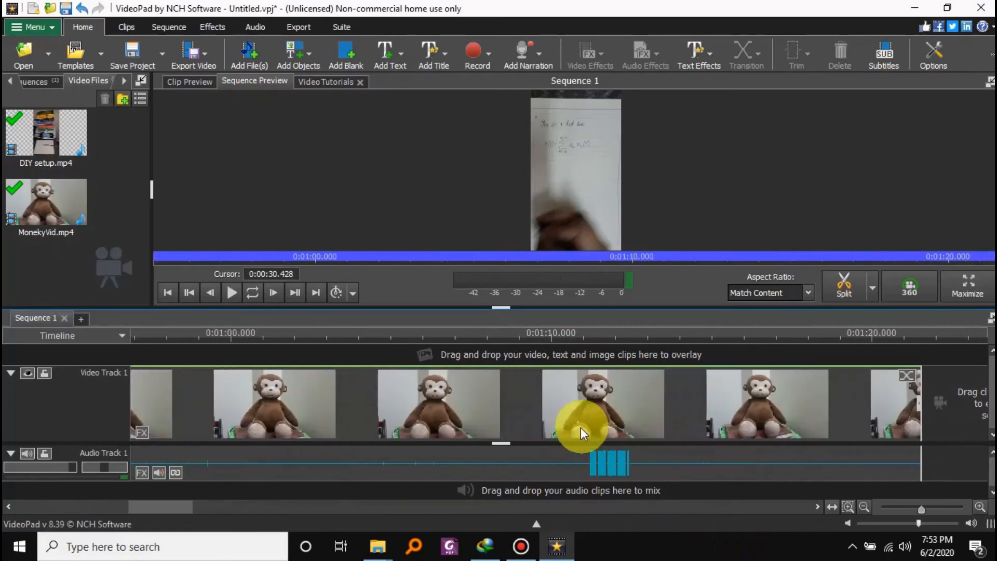
pyautogui.click(552, 337)
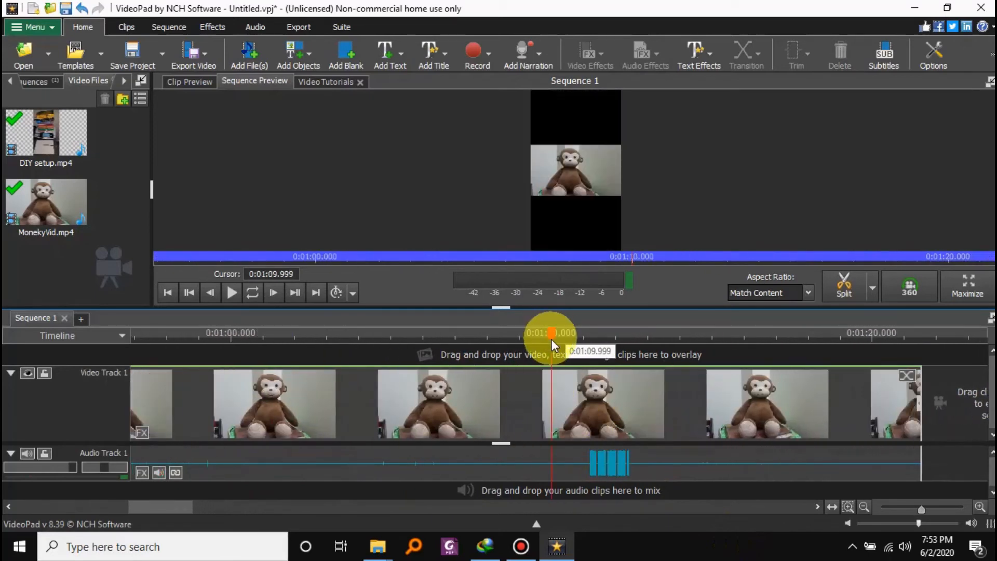
pyautogui.click(232, 293)
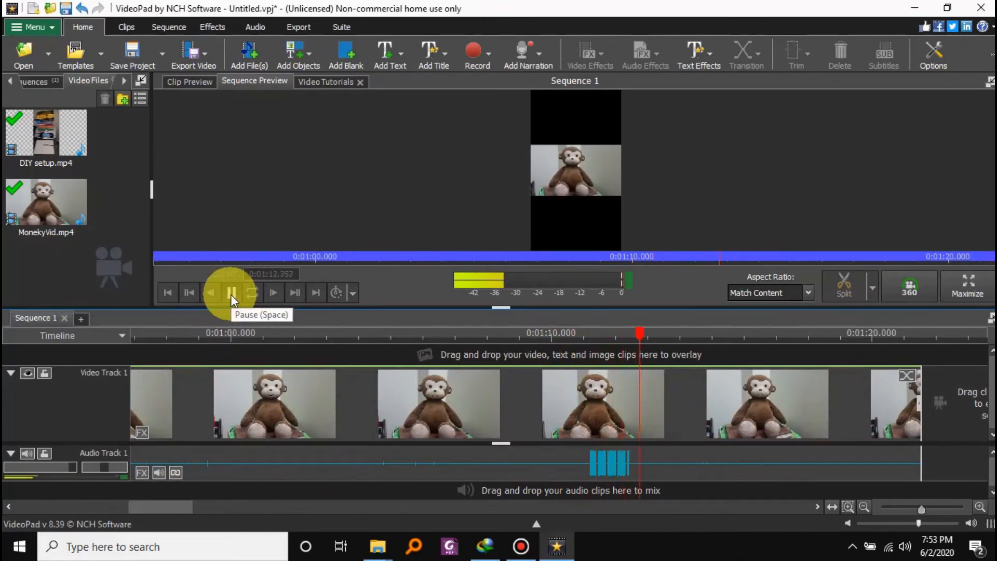
pyautogui.click(231, 295)
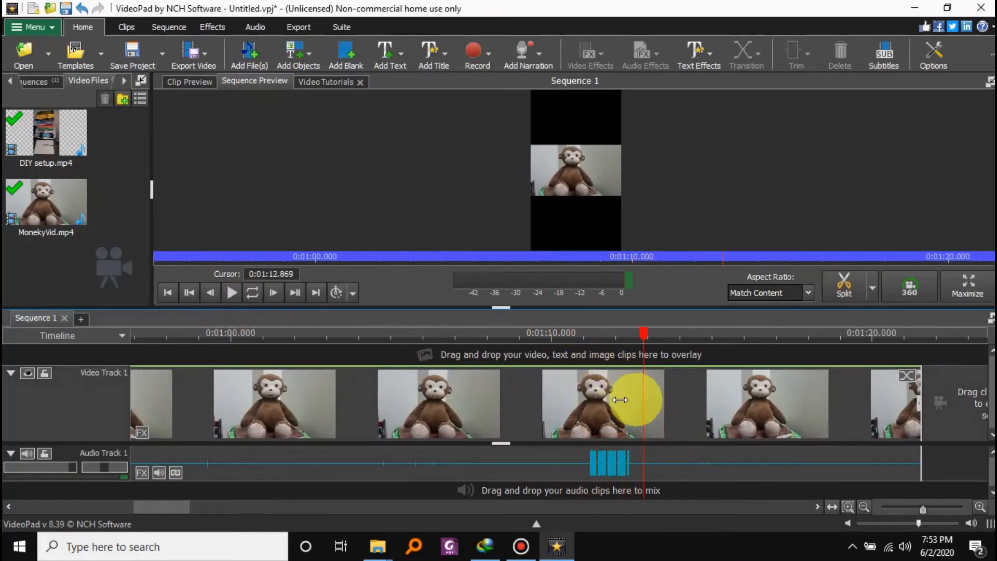
# Try deleting the loud region of the monkey clip between about 1:10.591 and 1:12.869, play the join, and undo the deletion.
pyautogui.moveTo(641, 400); pyautogui.dragTo(570, 399)
pyautogui.press('Delete')
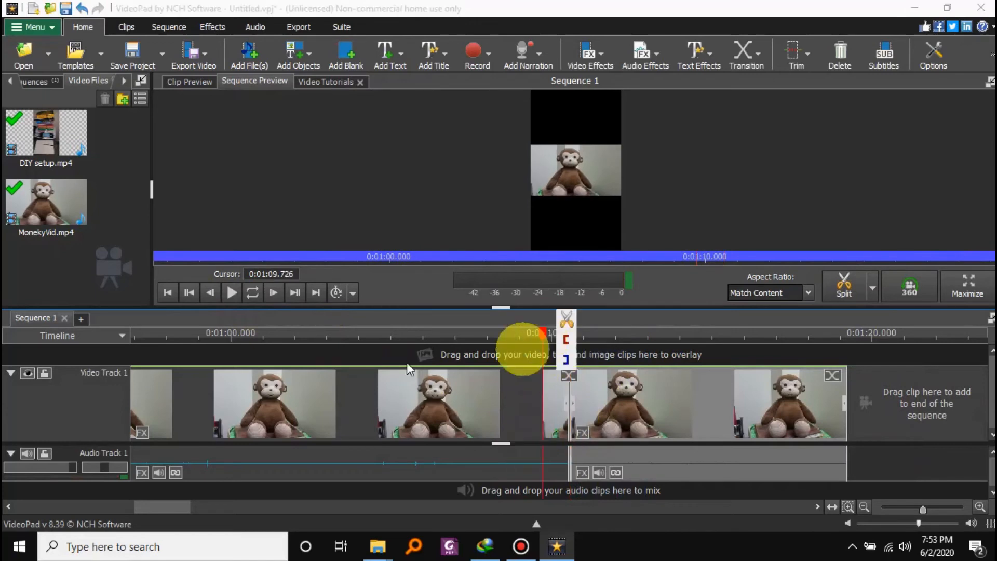
pyautogui.click(231, 292)
pyautogui.click(232, 293)
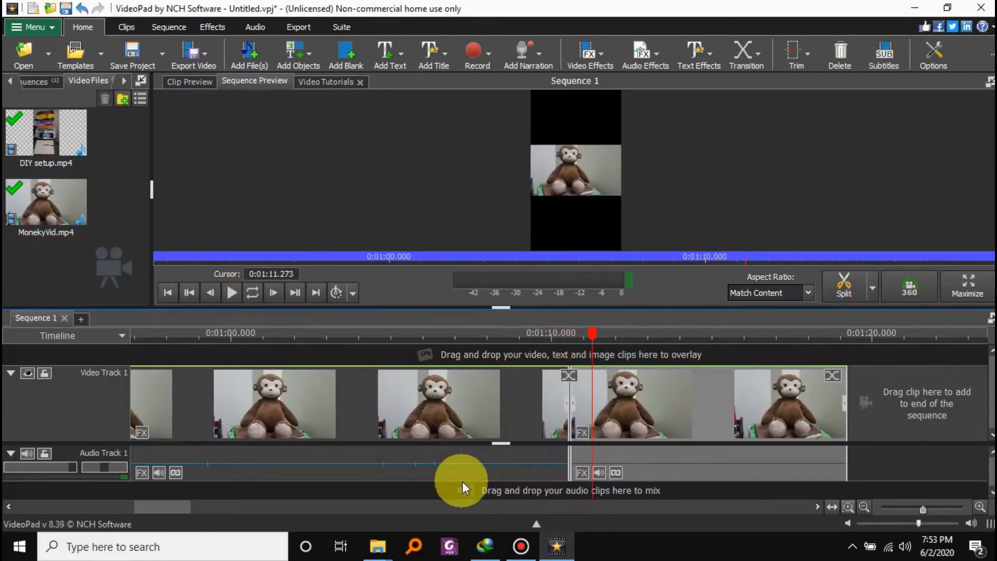
pyautogui.hotkey('ctrl', 'z')
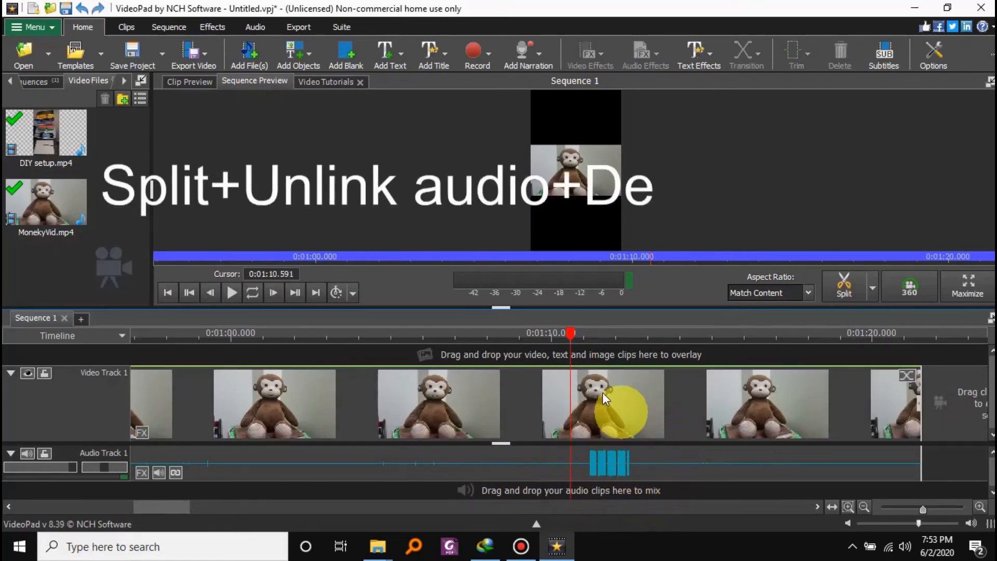
# Split the monkey clip before and after its loud audio section, at about 1:10.591 and 1:13.826.
pyautogui.click(853, 292)
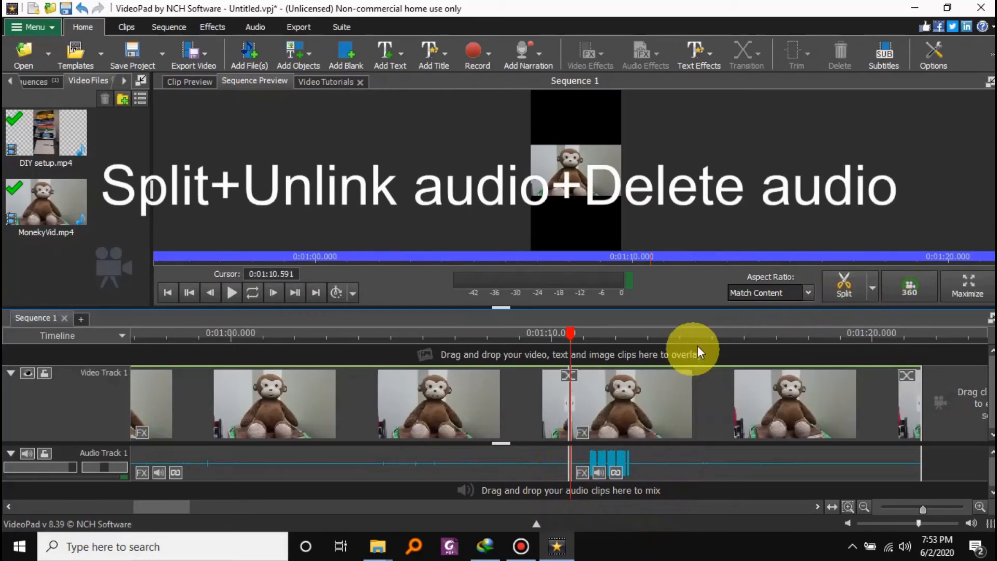
pyautogui.click(675, 346)
pyautogui.click(853, 289)
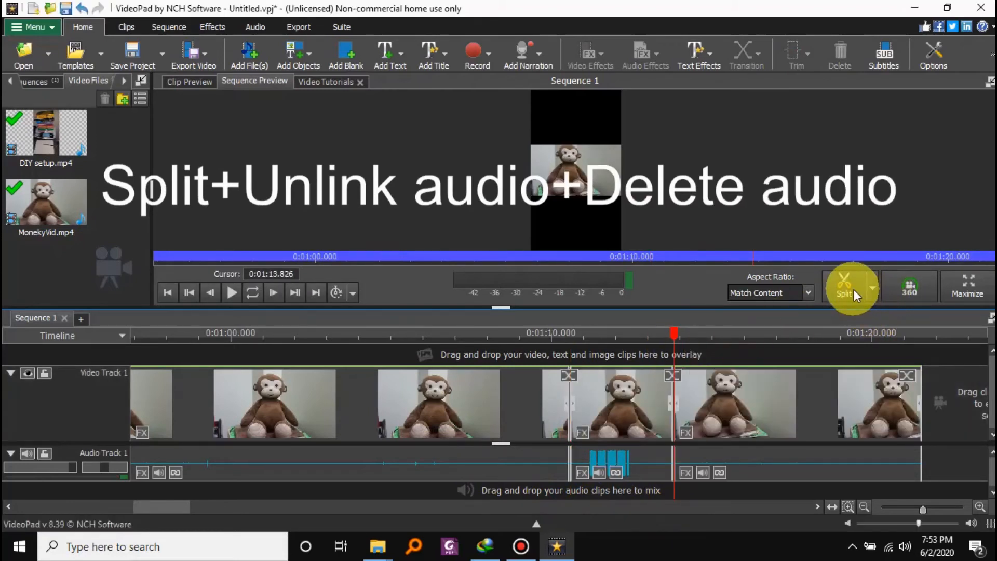
# Unlink the middle monkey section from its audio and delete only that audio piece.
pyautogui.rightClick(643, 413)
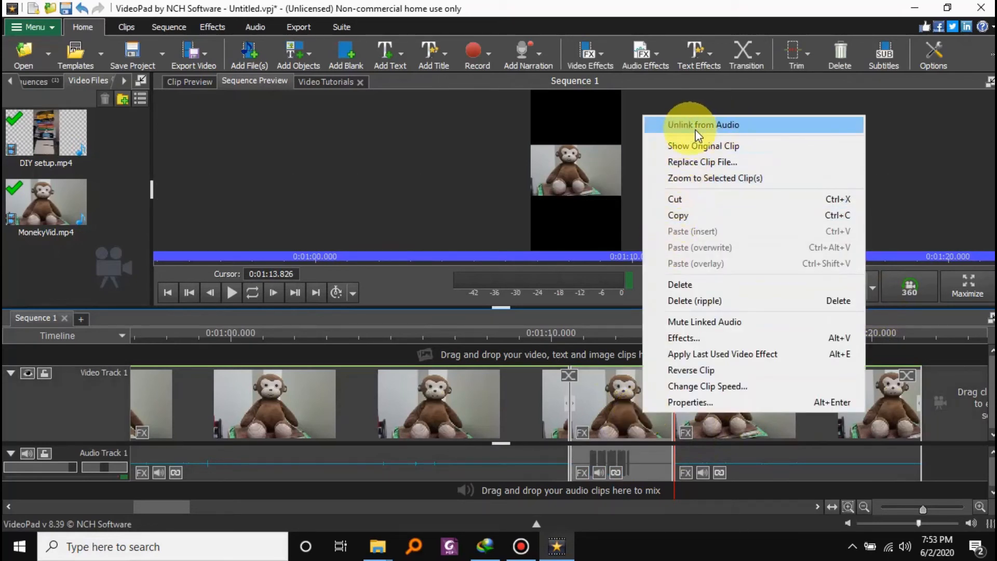
pyautogui.click(702, 124)
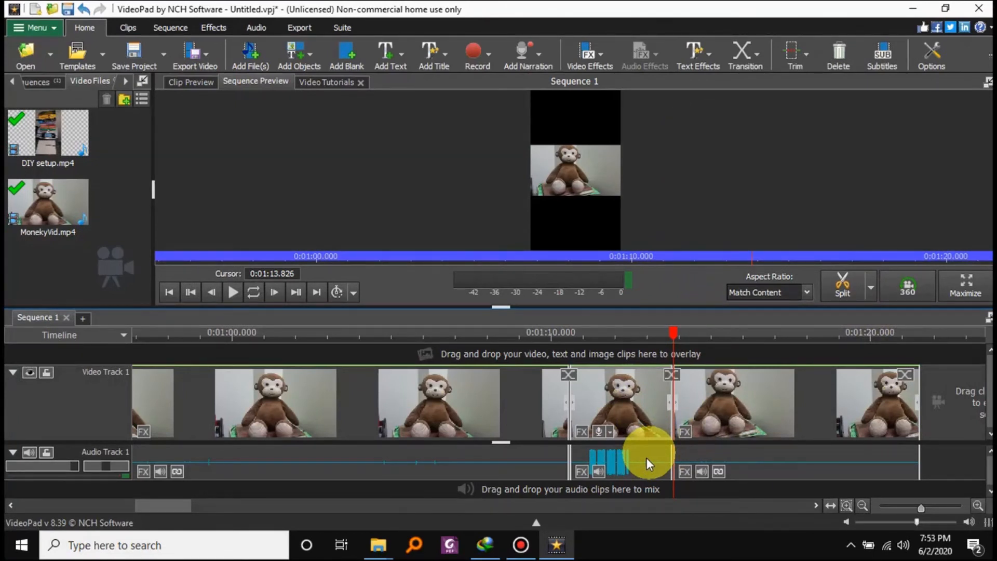
pyautogui.click(646, 458)
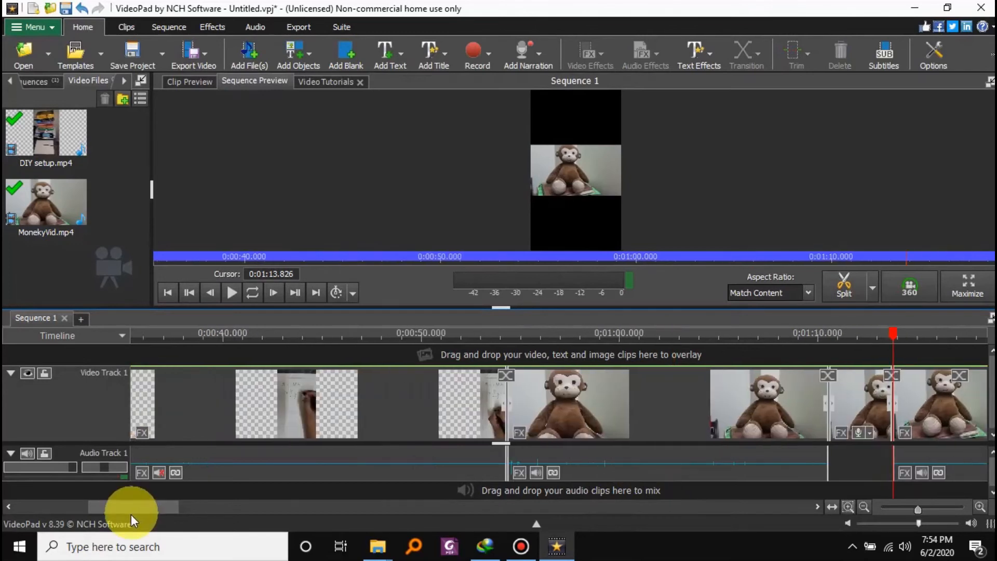
# Play the sequence from near the start of the first monkey section to listen for noise, stopping at about 0:57.
pyautogui.moveTo(131, 514); pyautogui.dragTo(130, 514)
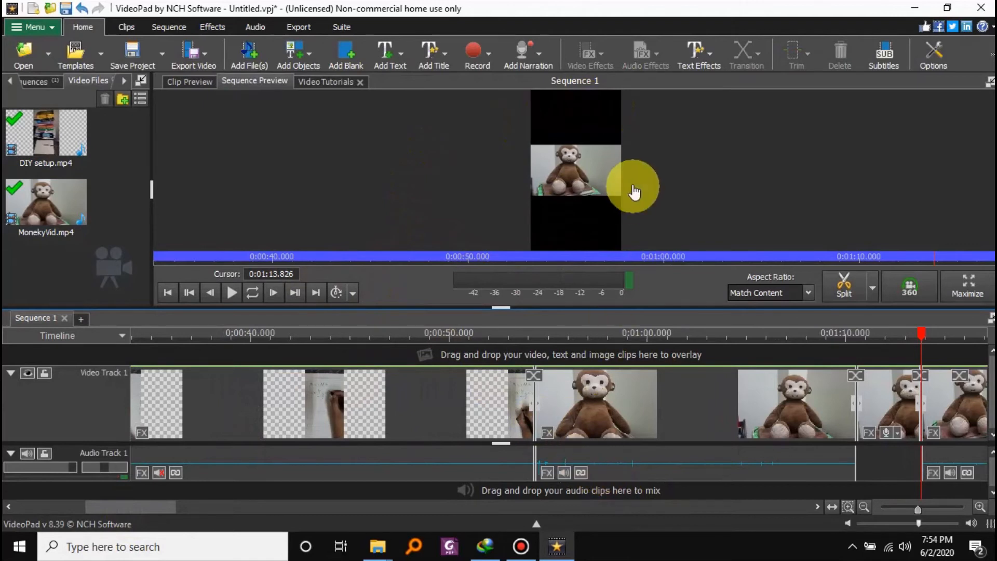
pyautogui.click(546, 335)
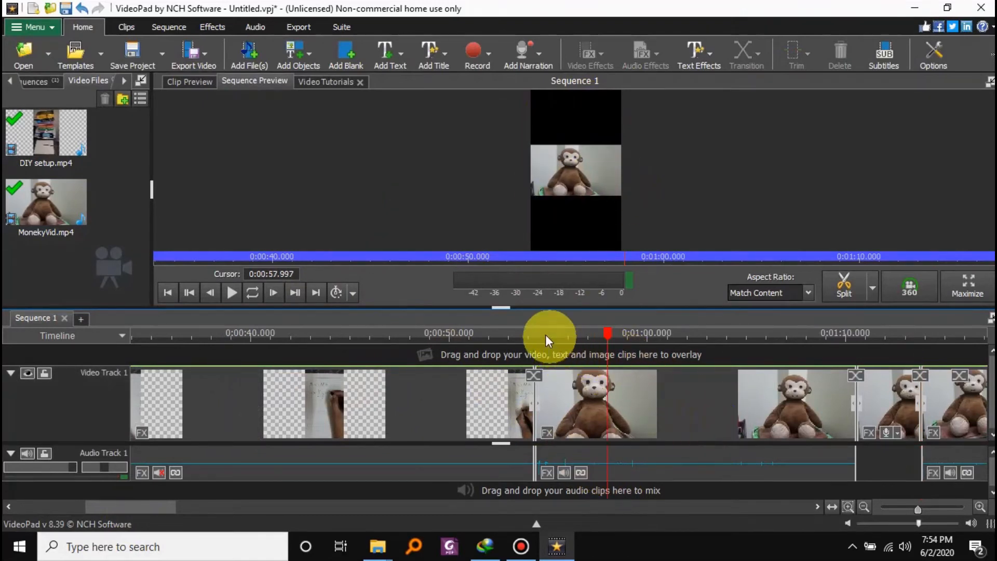
pyautogui.click(236, 293)
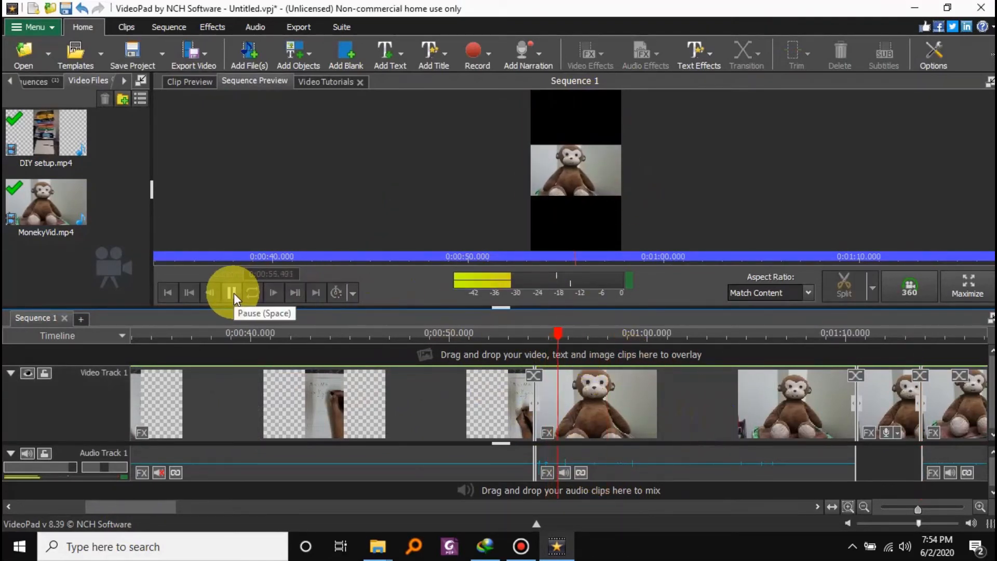
pyautogui.click(233, 293)
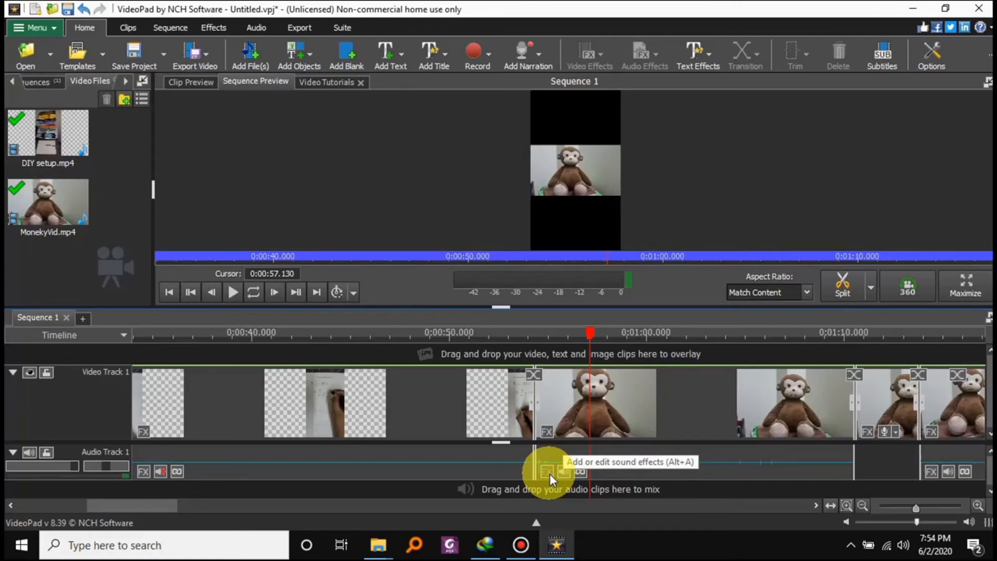
# Add a Noise Removal effect to the first monkey section's audio with a gate level of -25 dB.
pyautogui.click(549, 474)
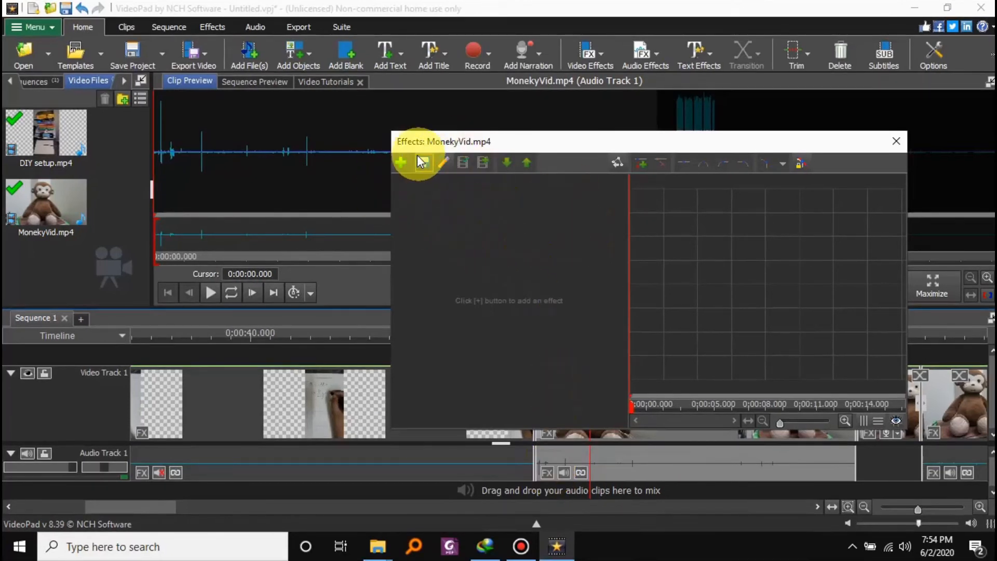
pyautogui.click(400, 165)
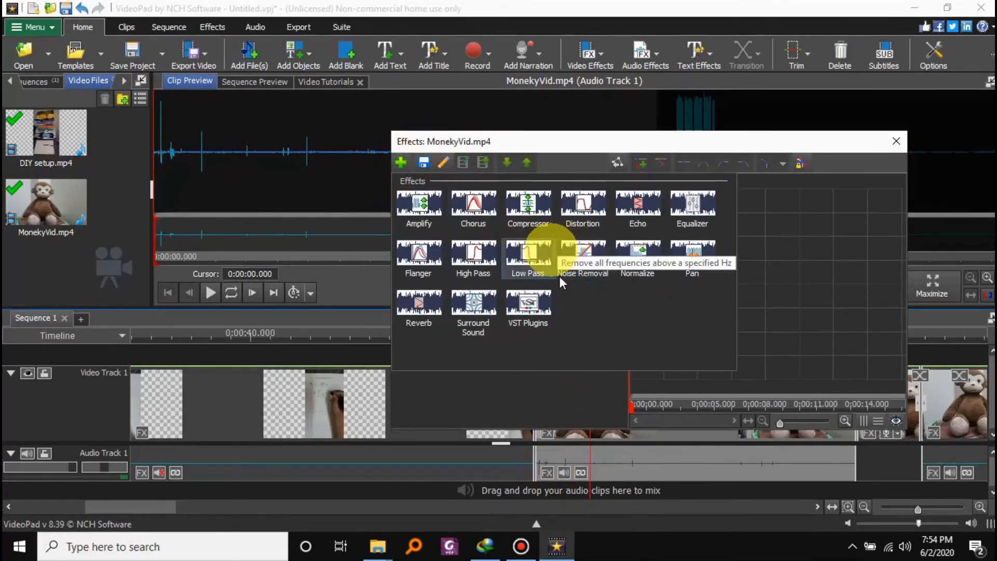
pyautogui.click(583, 257)
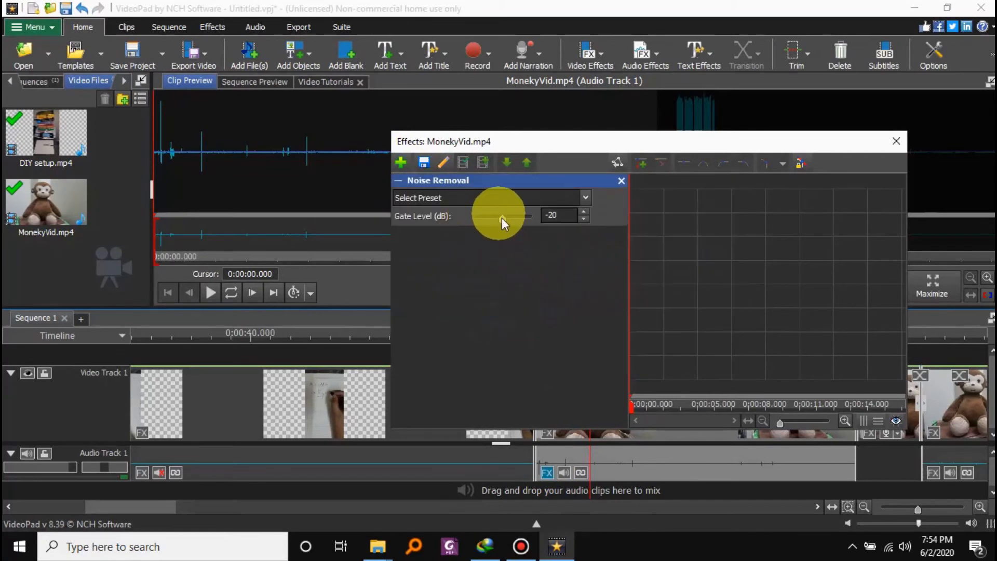
pyautogui.moveTo(493, 217)
pyautogui.mouseDown()
pyautogui.moveTo(458, 217)
pyautogui.moveTo(537, 222)
pyautogui.moveTo(489, 220)
pyautogui.mouseUp()
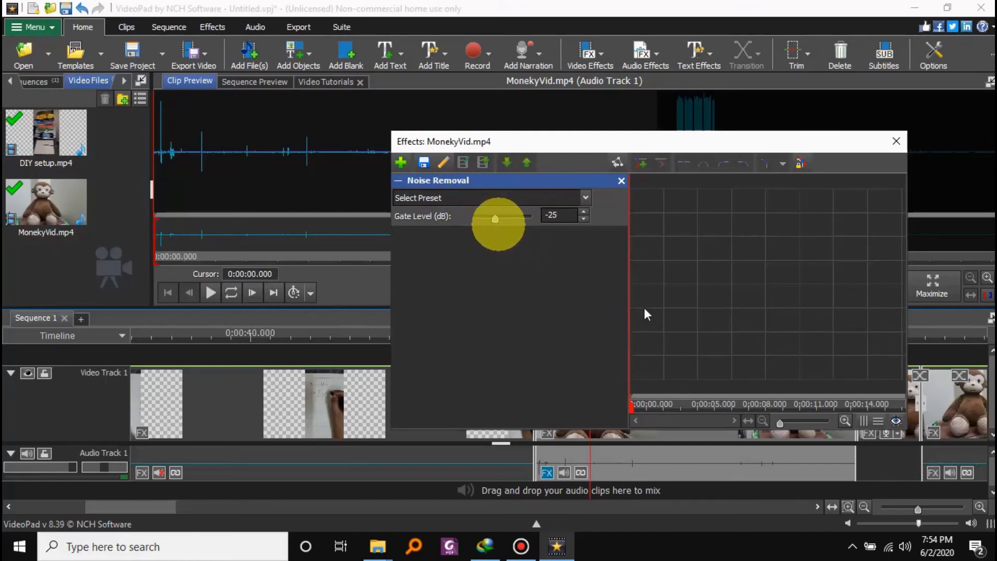
pyautogui.click(888, 142)
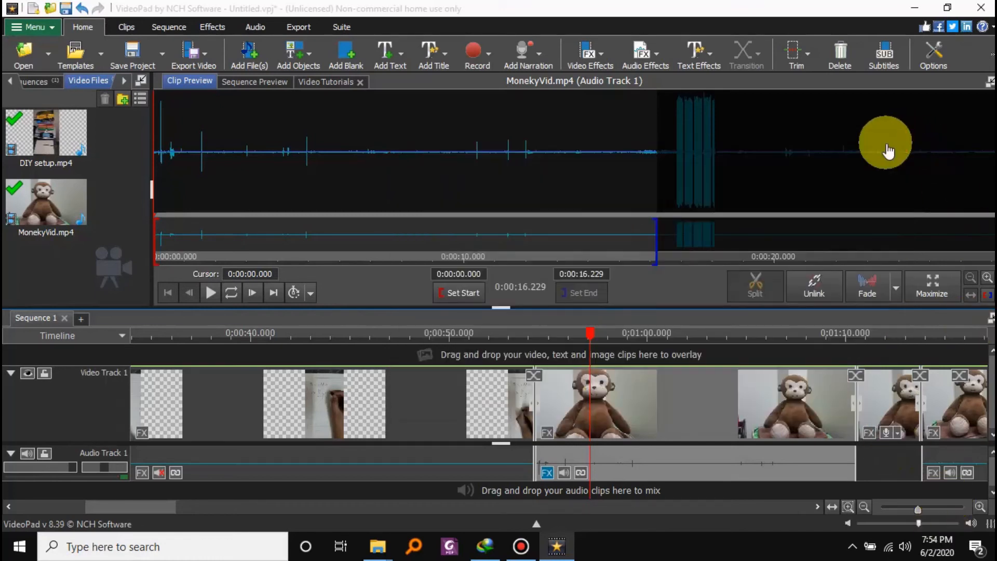
# Play the sequence from about 0:56.7 to listen to the noise removal on the first monkey section.
pyautogui.click(581, 333)
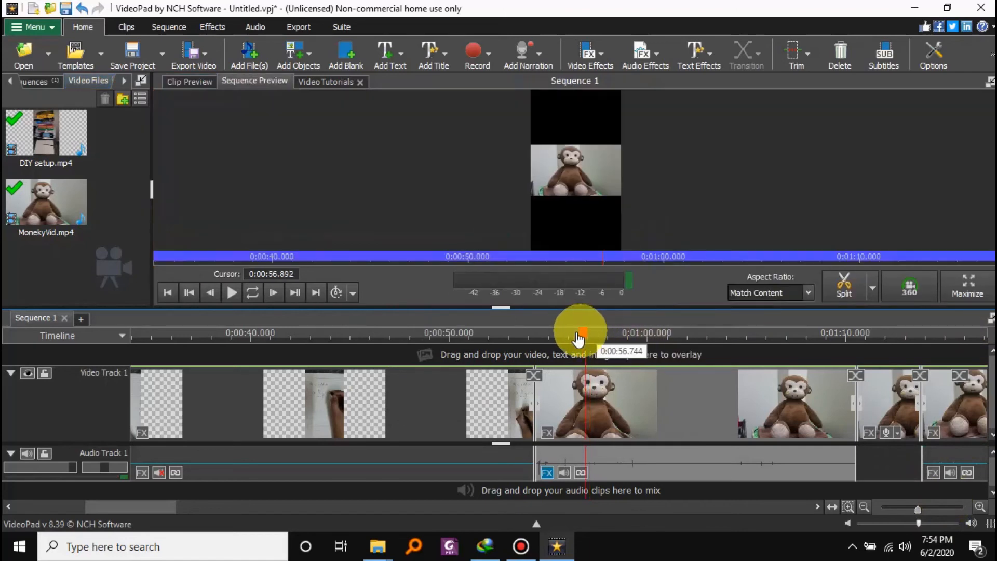
pyautogui.click(231, 294)
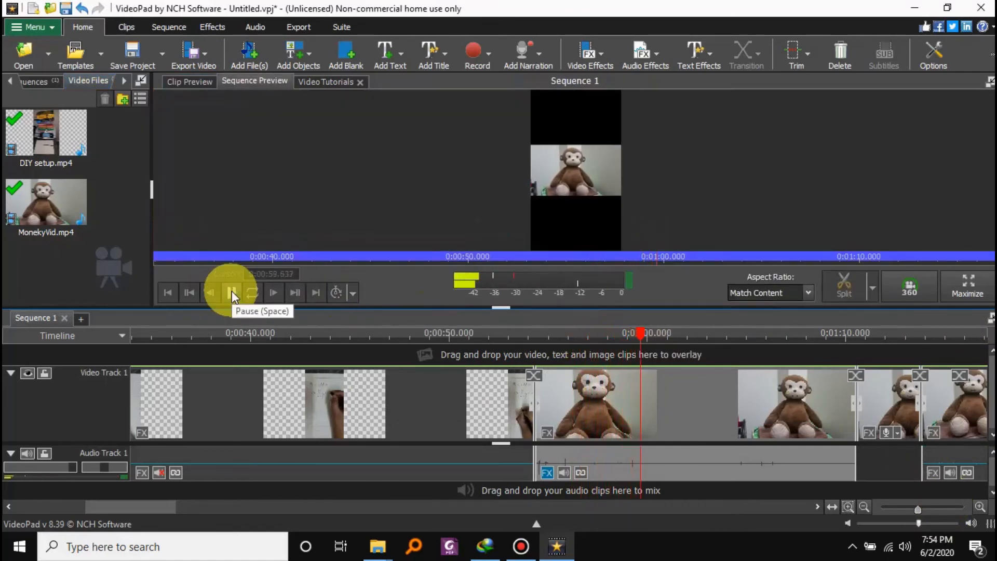
pyautogui.click(232, 294)
# Raise the Noise Removal gate level on the first monkey section's audio and play the clip to check the sound.
pyautogui.click(548, 472)
pyautogui.moveTo(497, 219); pyautogui.dragTo(518, 219)
pyautogui.click(897, 141)
pyautogui.click(212, 294)
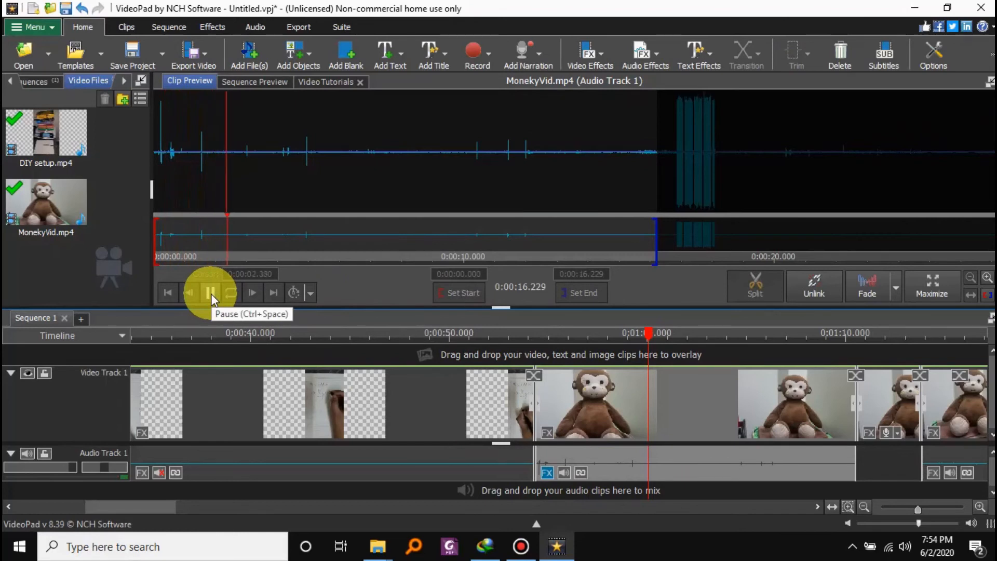
pyautogui.click(370, 114)
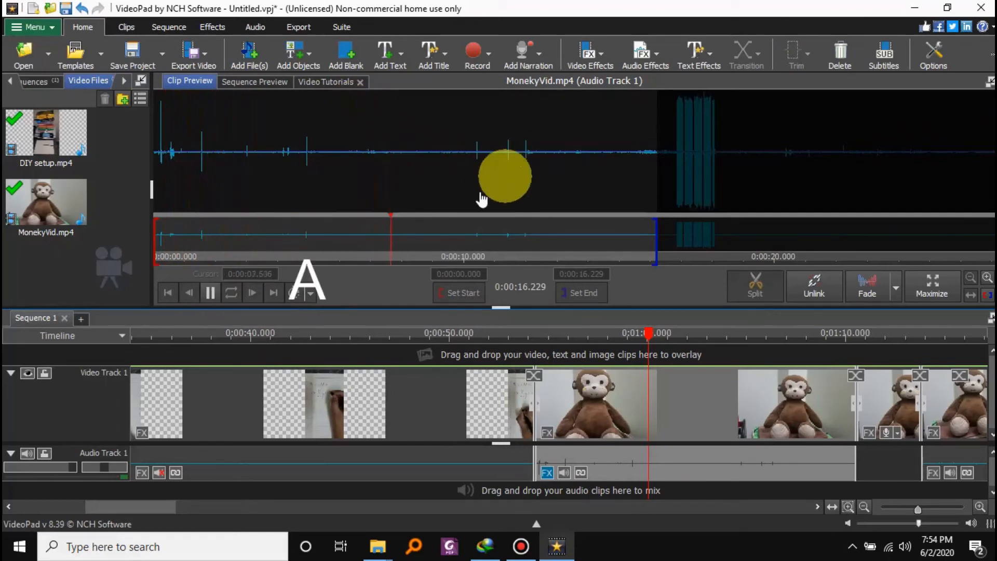
pyautogui.click(210, 293)
# Record a narration of about 3 seconds named My Audio over the start of the first monkey section.
pyautogui.moveTo(644, 330); pyautogui.dragTo(557, 370)
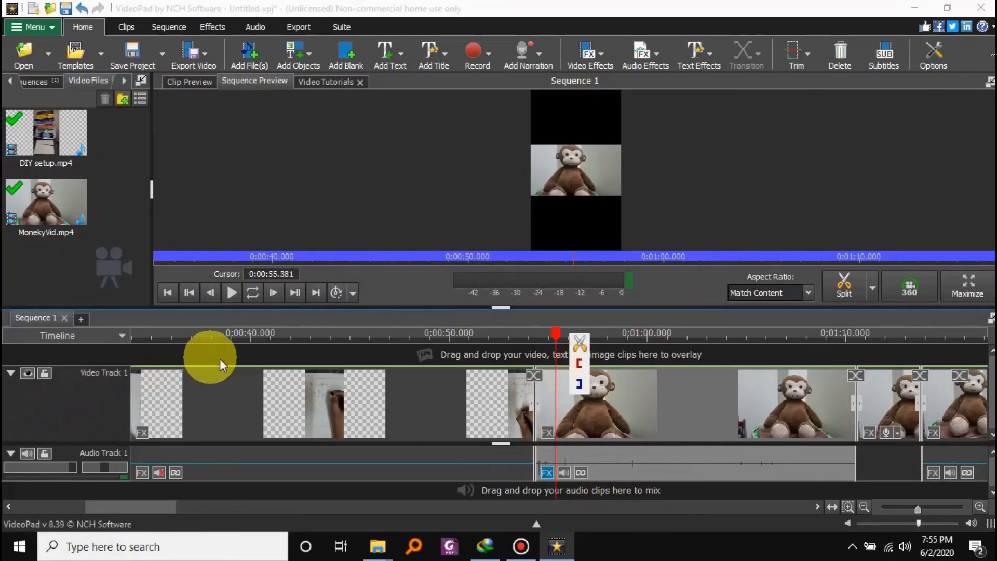
pyautogui.moveTo(357, 400)
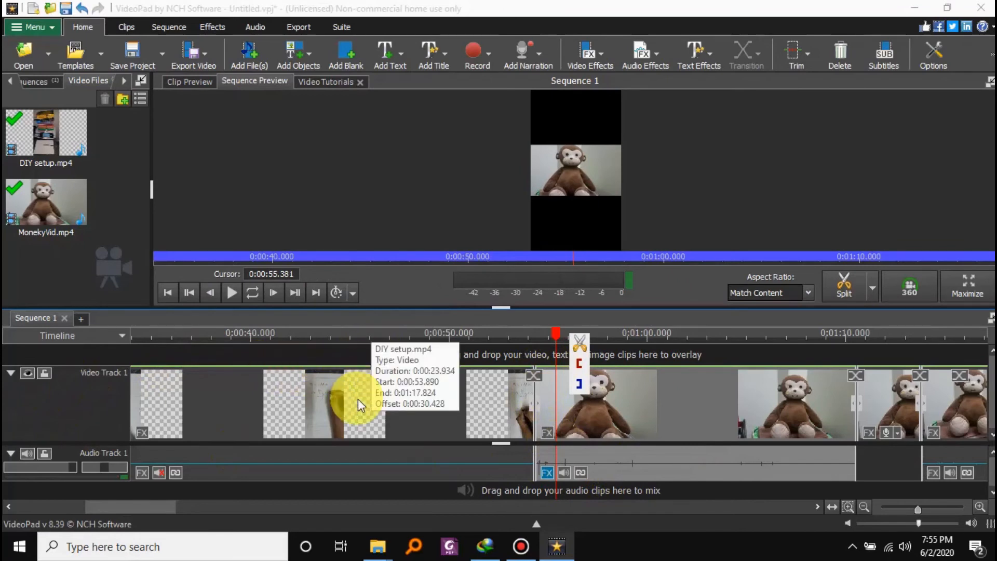
pyautogui.click(540, 58)
pyautogui.click(538, 82)
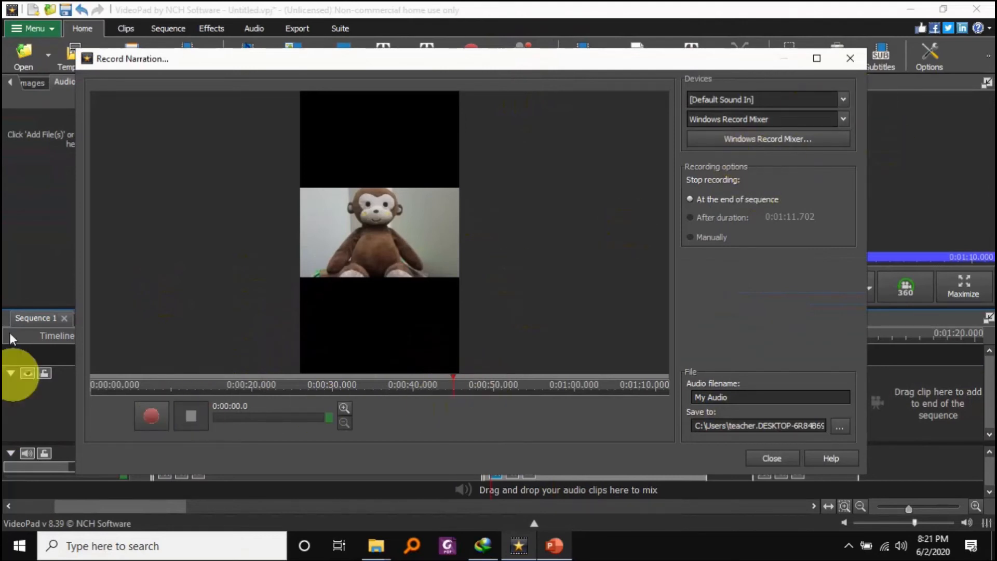
pyautogui.click(152, 419)
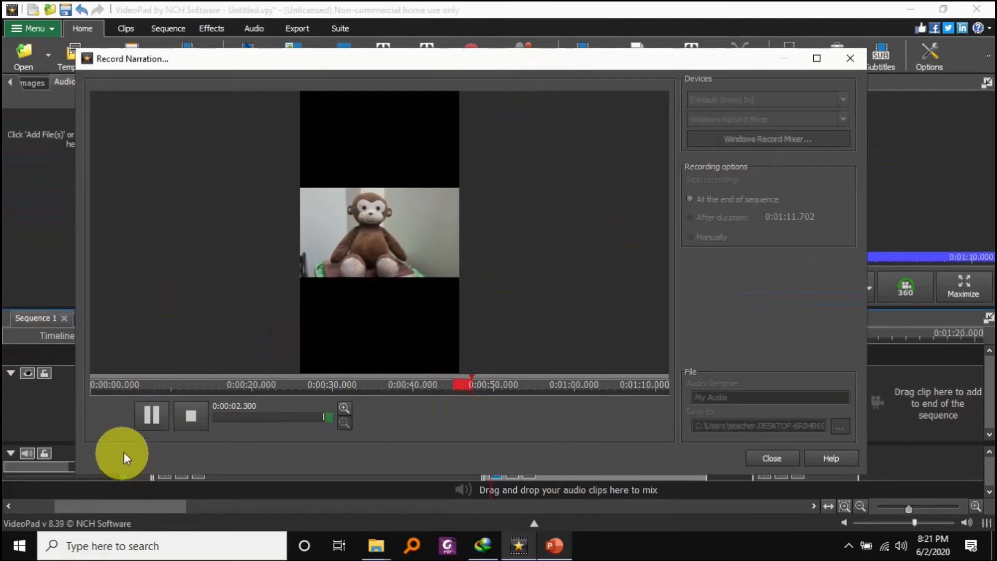
pyautogui.click(195, 422)
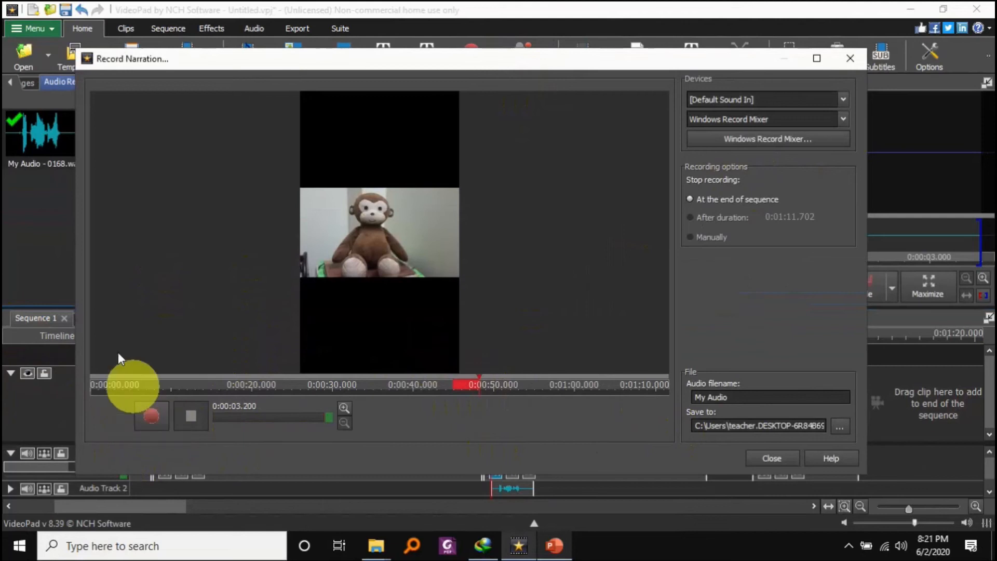
# Record a second narration of about 3 seconds directly after the first, and play both back in the sequence.
pyautogui.click(149, 421)
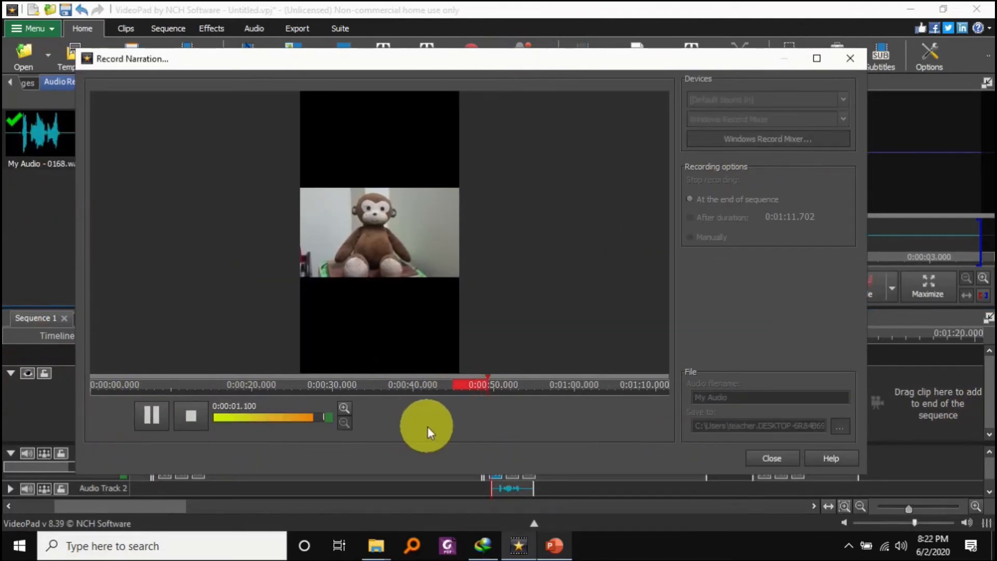
pyautogui.click(189, 418)
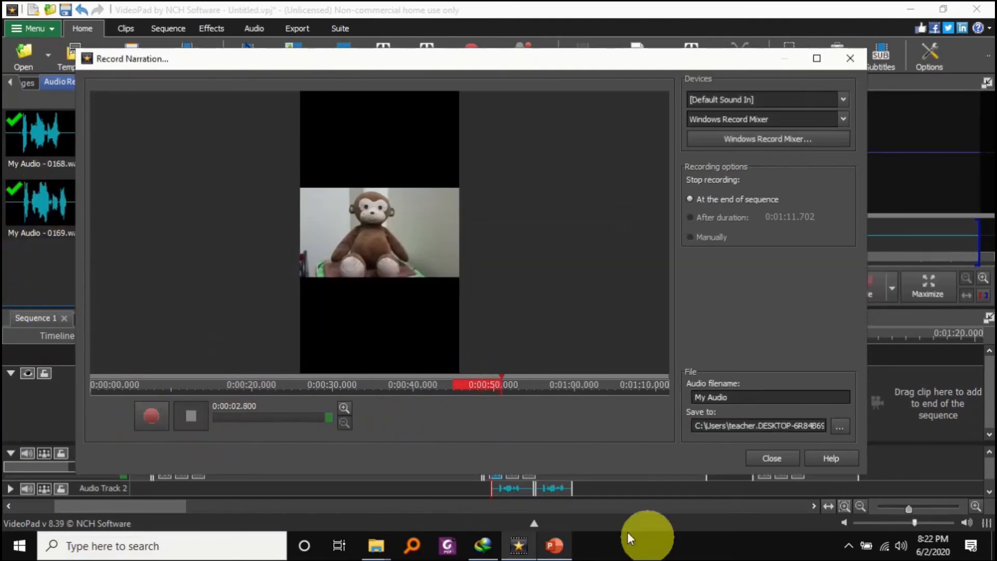
pyautogui.click(784, 457)
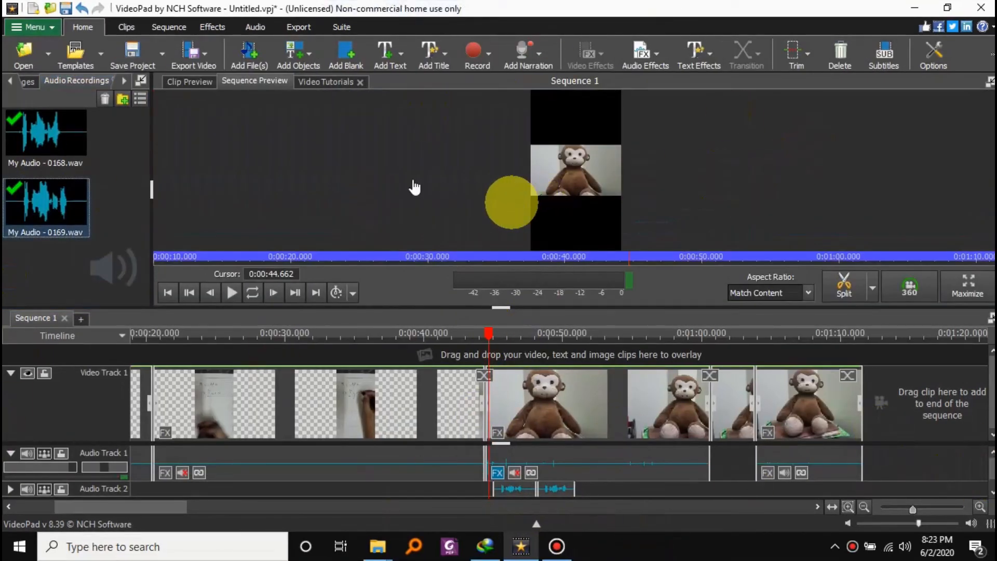
pyautogui.click(230, 288)
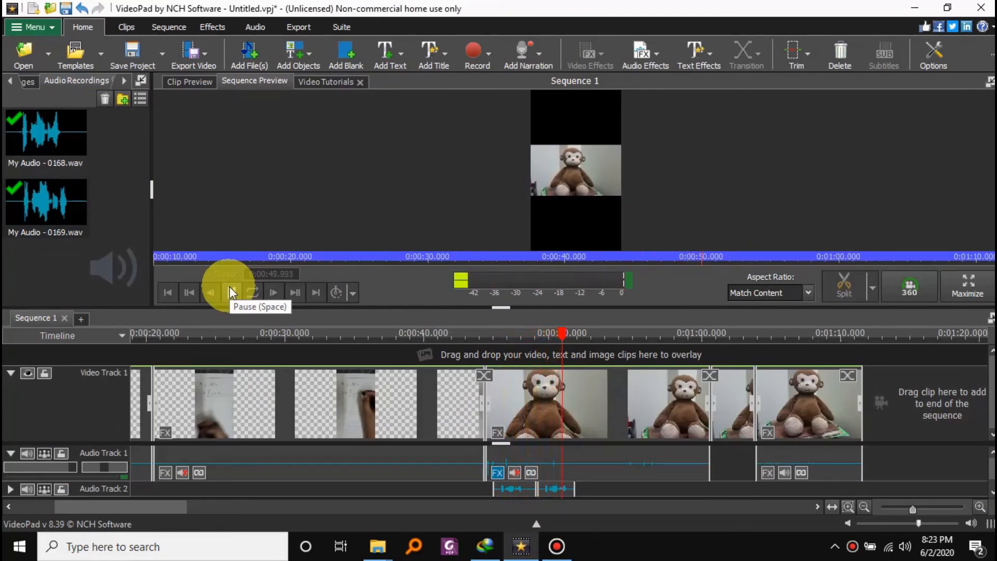
pyautogui.click(232, 292)
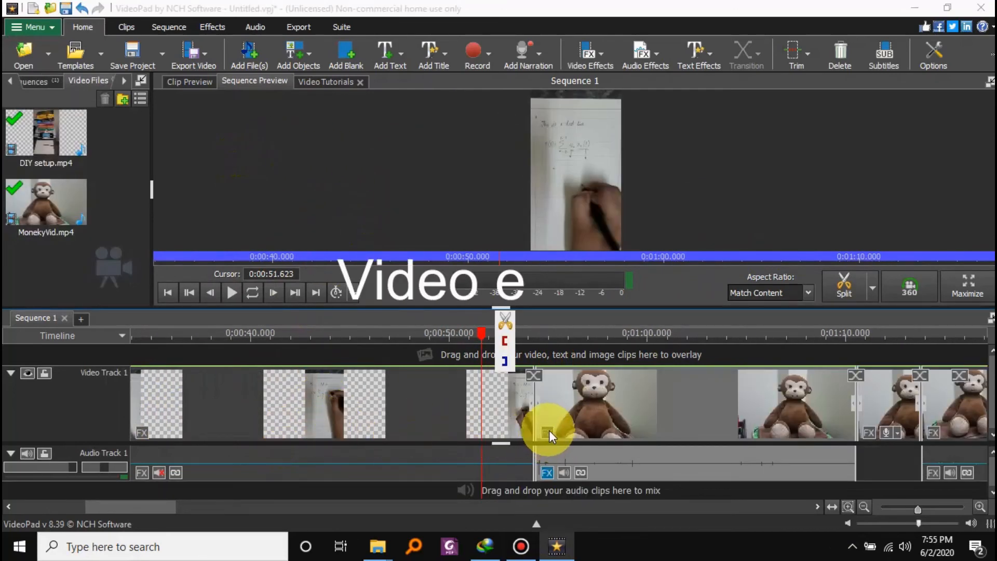
# Examine the video effects available for the first monkey section without adding any.
pyautogui.click(549, 432)
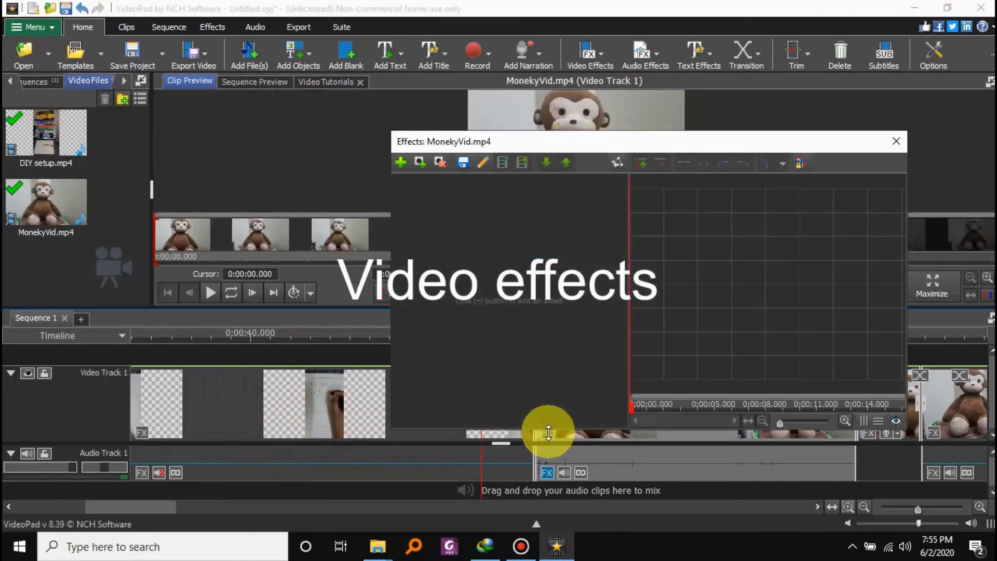
pyautogui.click(401, 162)
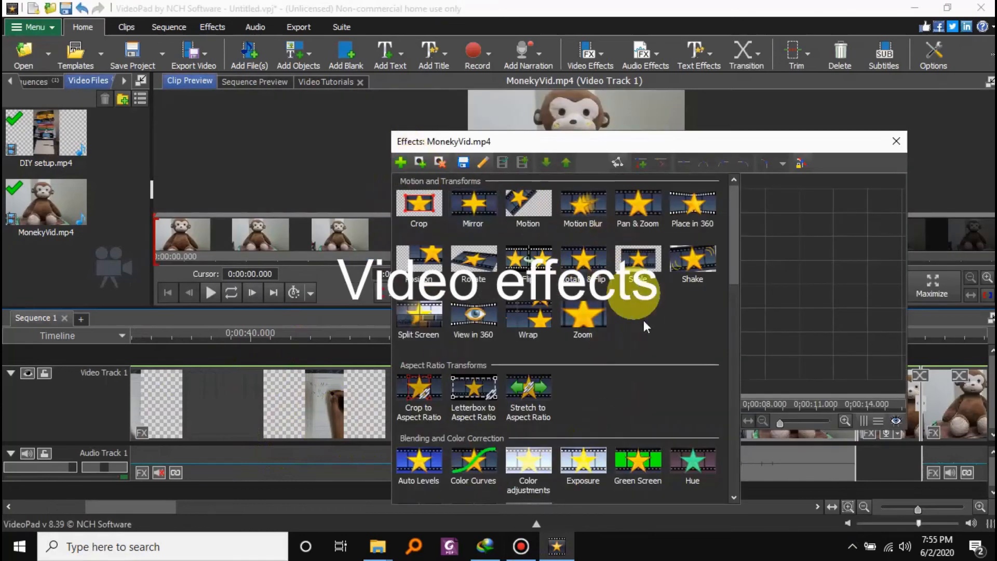
pyautogui.scroll(-15, 645, 312)
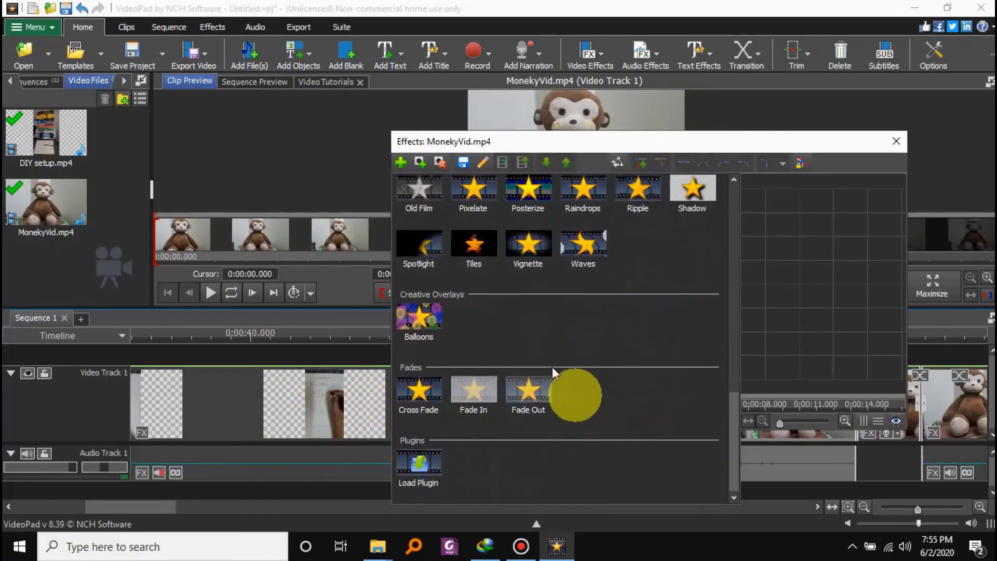
pyautogui.scroll(15, 456, 223)
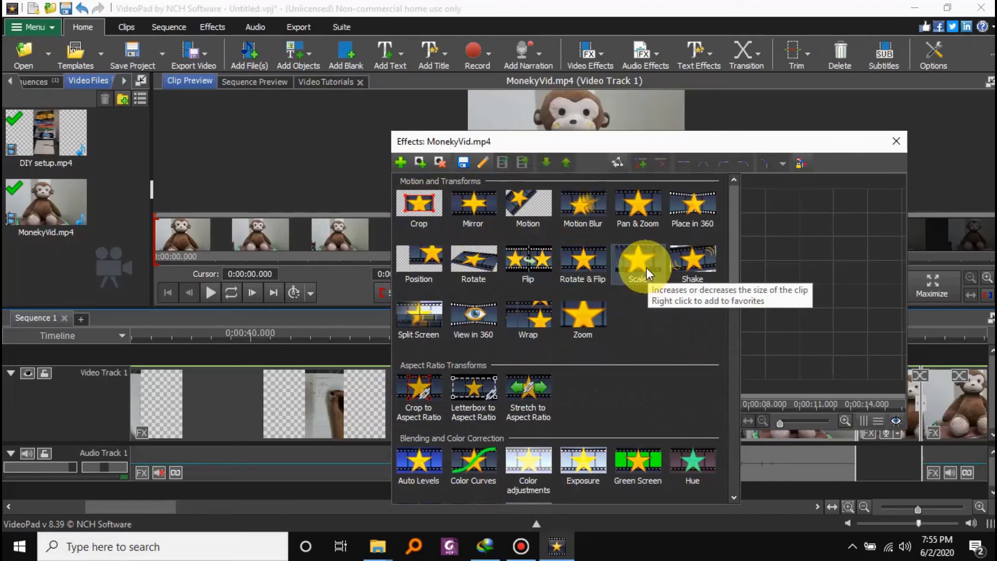
pyautogui.scroll(-8, 608, 338)
pyautogui.scroll(3, 504, 312)
pyautogui.scroll(-7, 696, 367)
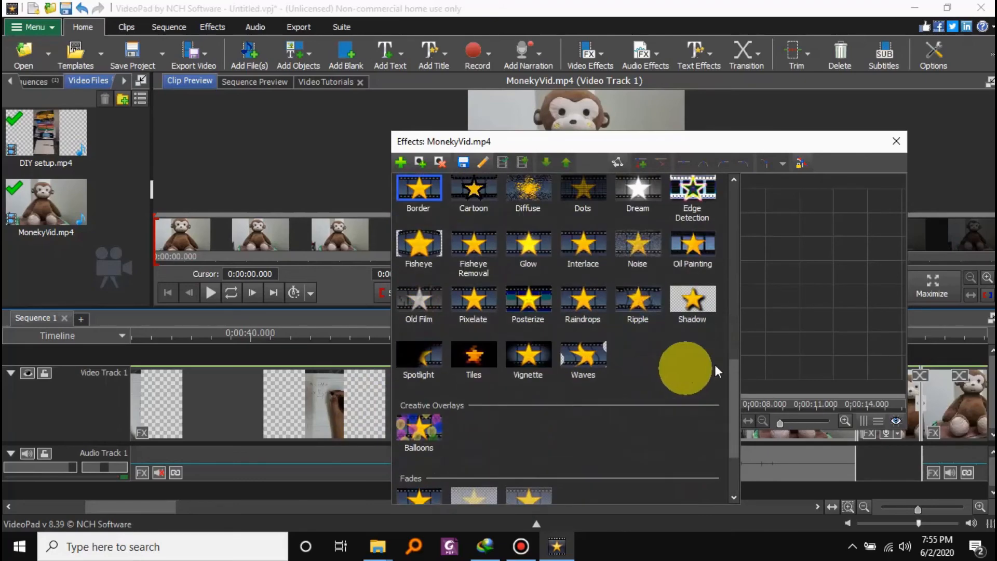
pyautogui.click(275, 178)
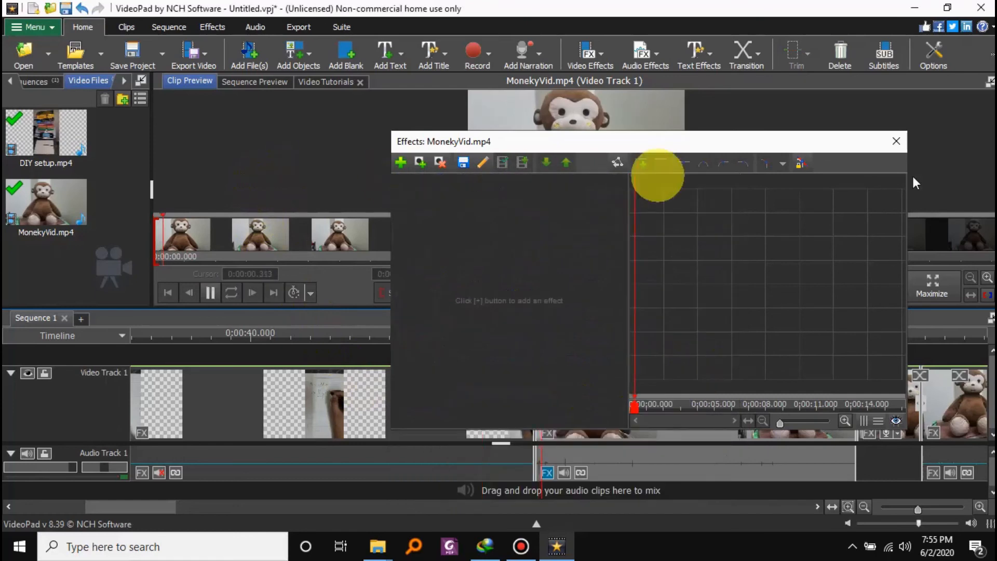
pyautogui.click(897, 141)
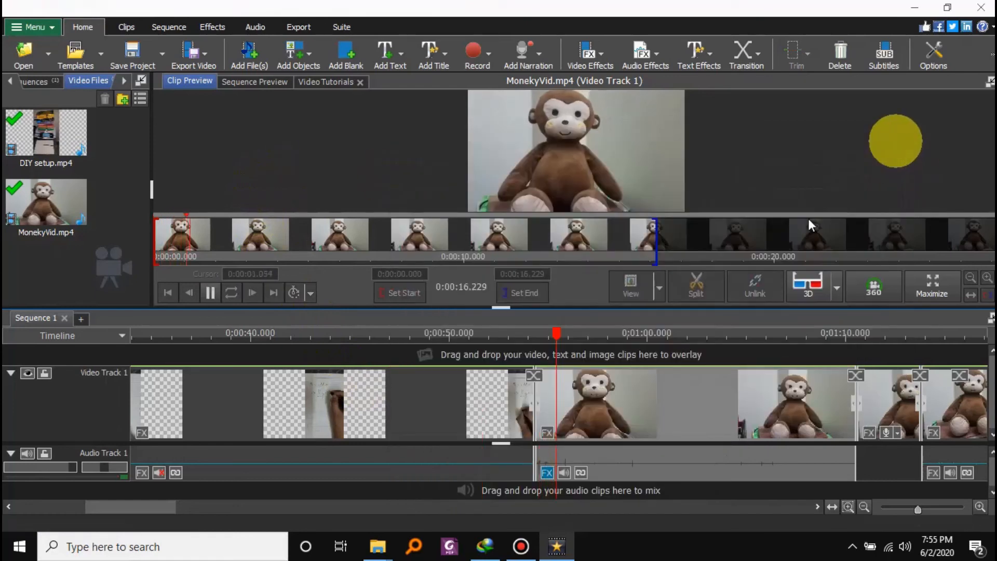
pyautogui.click(211, 293)
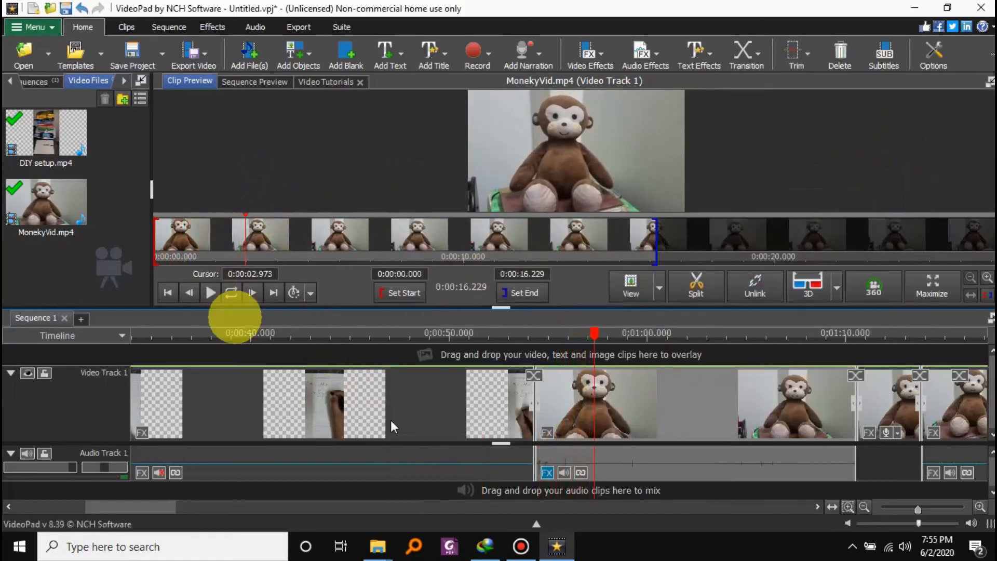
# Set the speed of the last DIY setup section, just before the first monkey section, to 500%.
pyautogui.click(253, 82)
pyautogui.moveTo(595, 333); pyautogui.dragTo(354, 340)
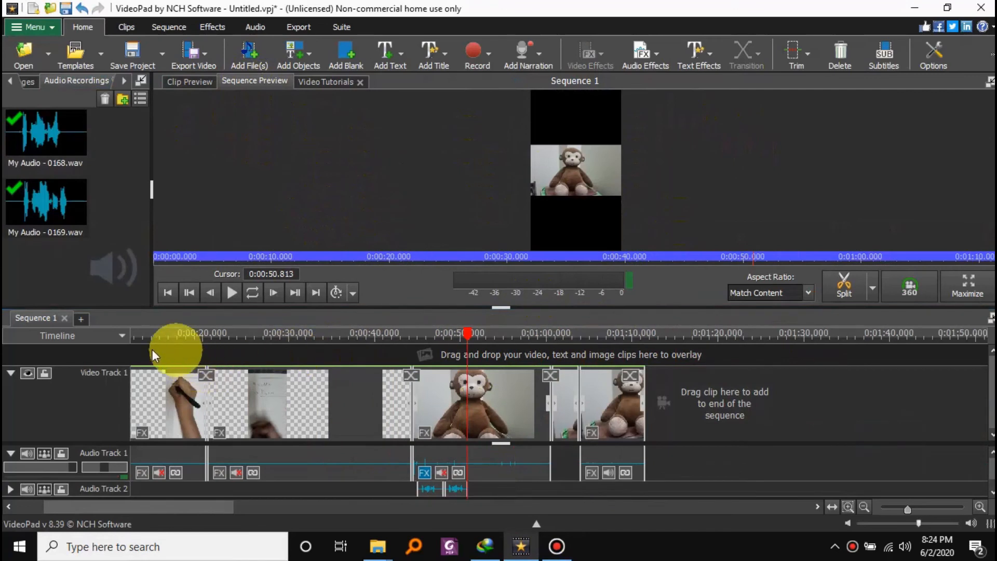
pyautogui.moveTo(228, 504); pyautogui.dragTo(161, 507)
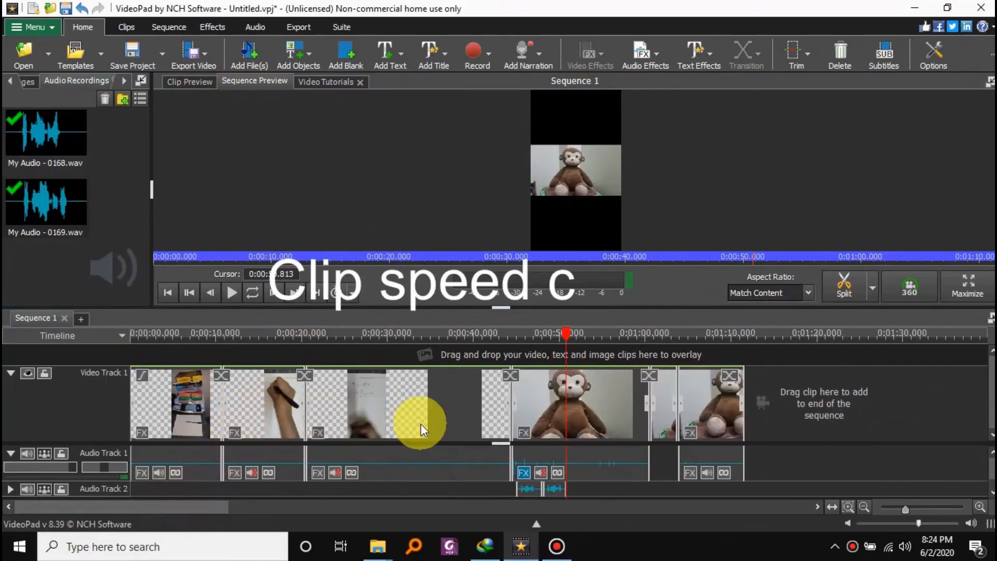
pyautogui.click(366, 403)
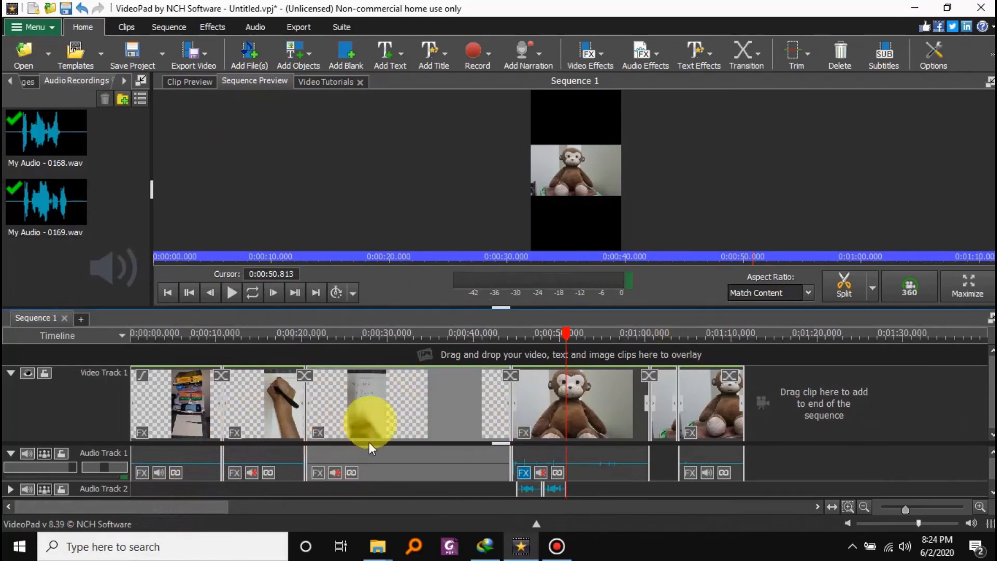
pyautogui.rightClick(394, 407)
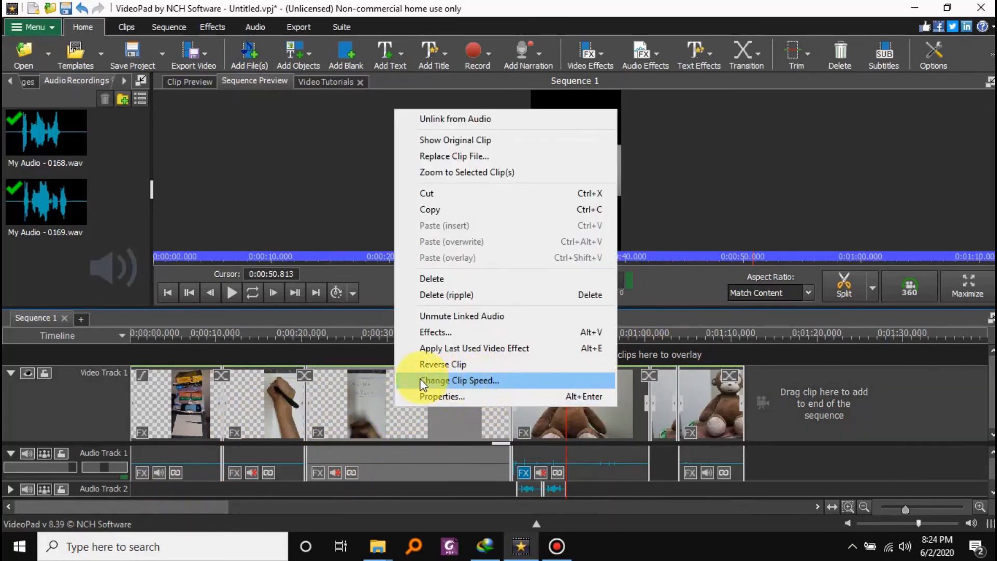
pyautogui.click(467, 380)
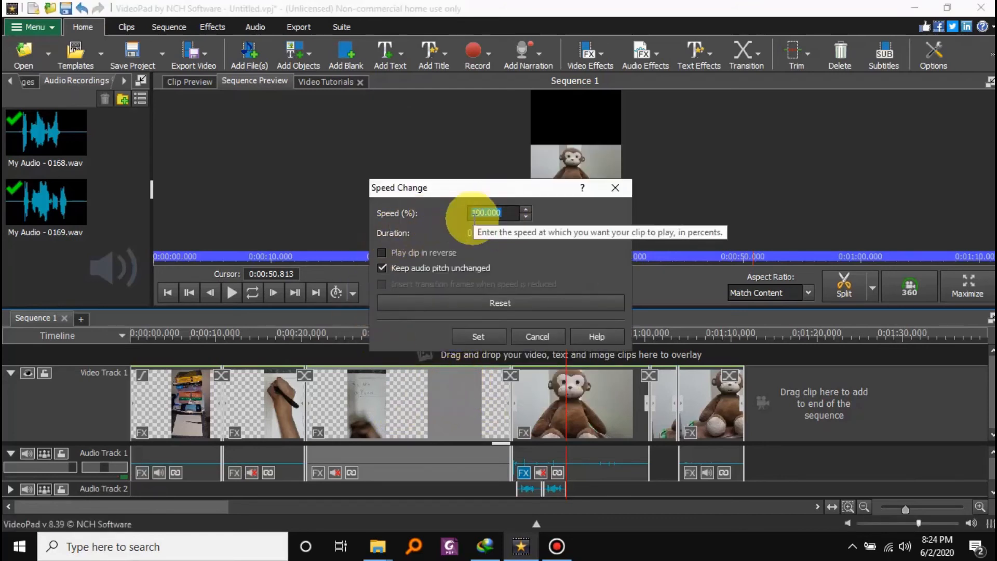
pyautogui.write('500')
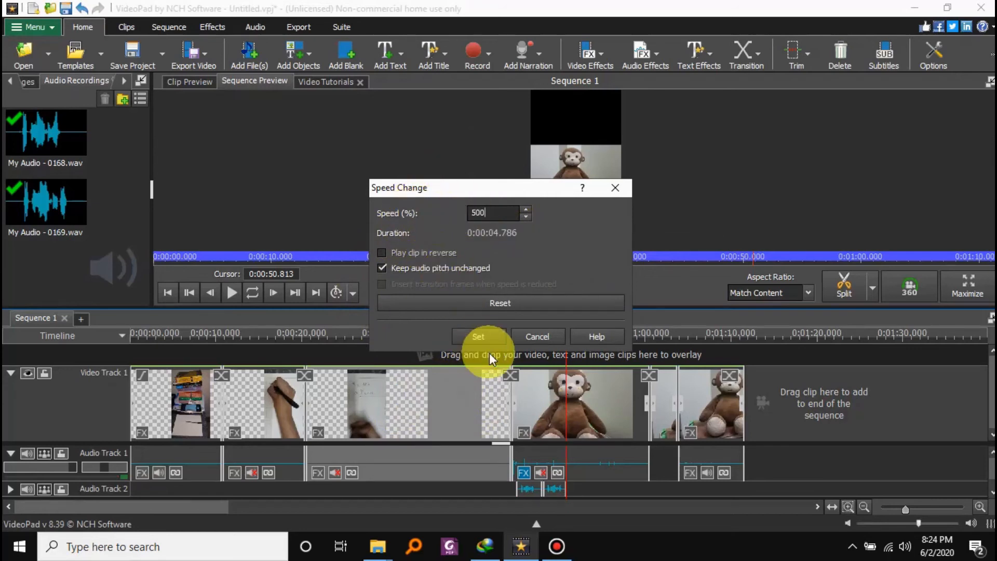
pyautogui.click(479, 337)
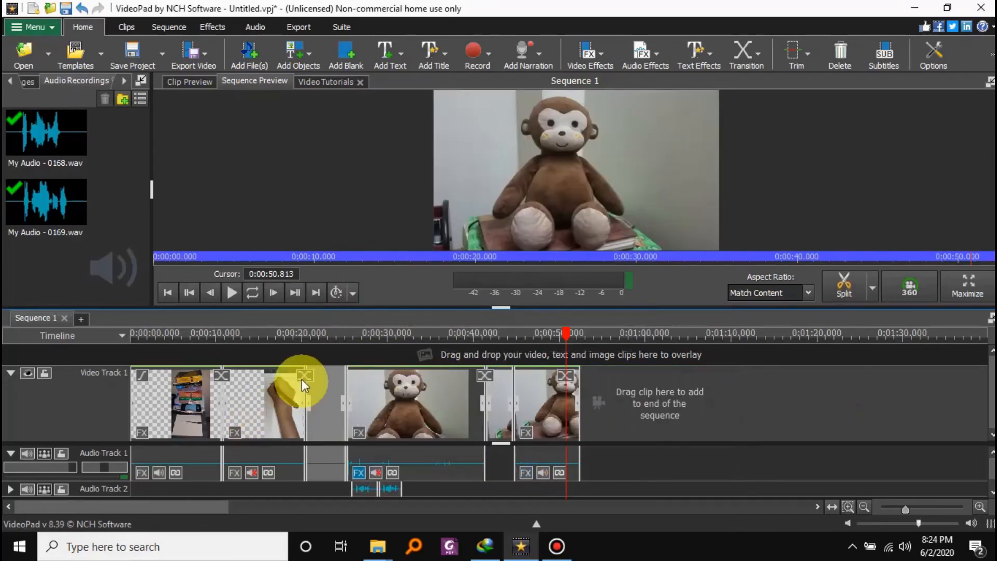
# Play the sequence from about 20 seconds to check the sped-up section before the first monkey section.
pyautogui.click(304, 347)
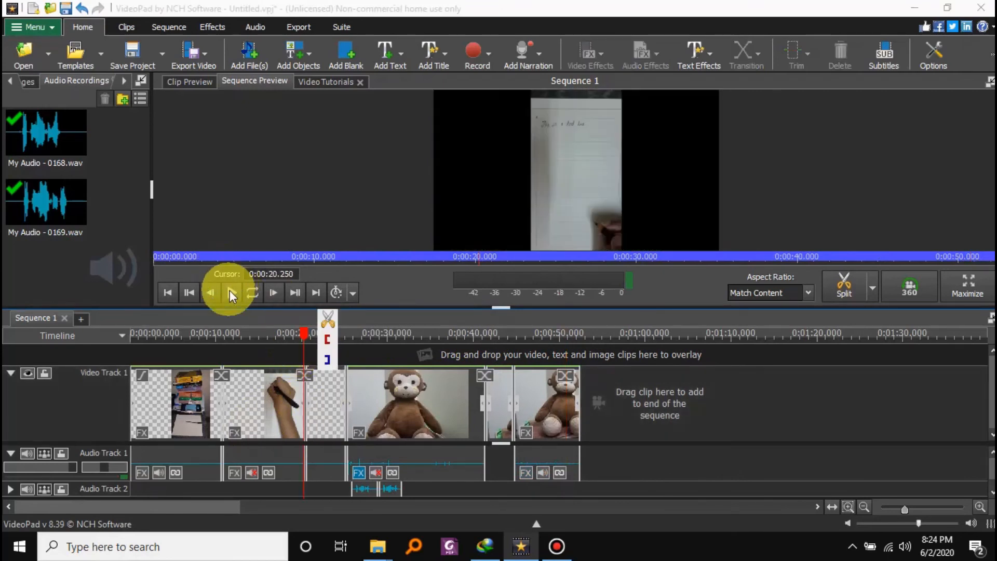
pyautogui.click(230, 290)
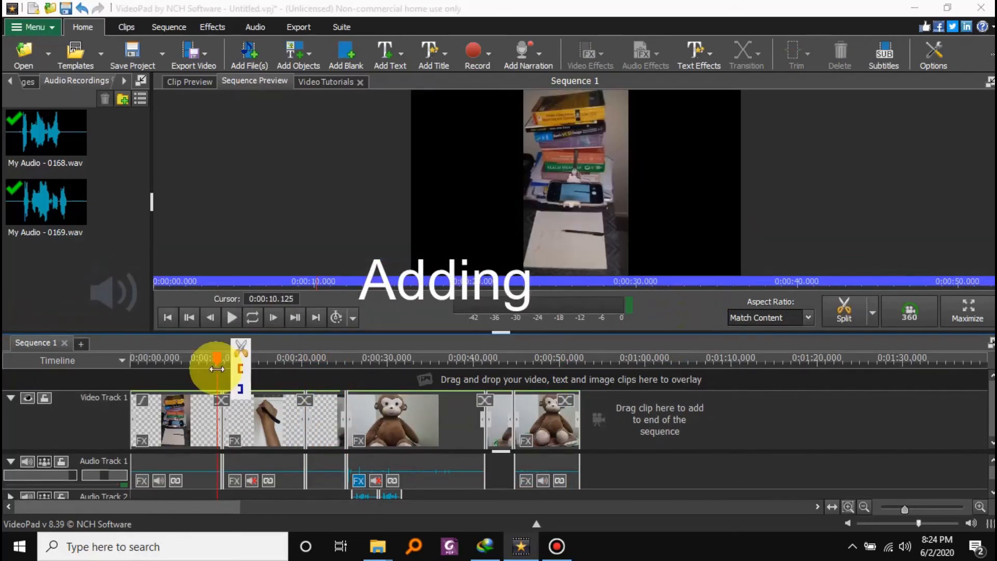
# Add a Simple Text Overlay reading "Test" at about 10 seconds in the sequence.
pyautogui.click(388, 52)
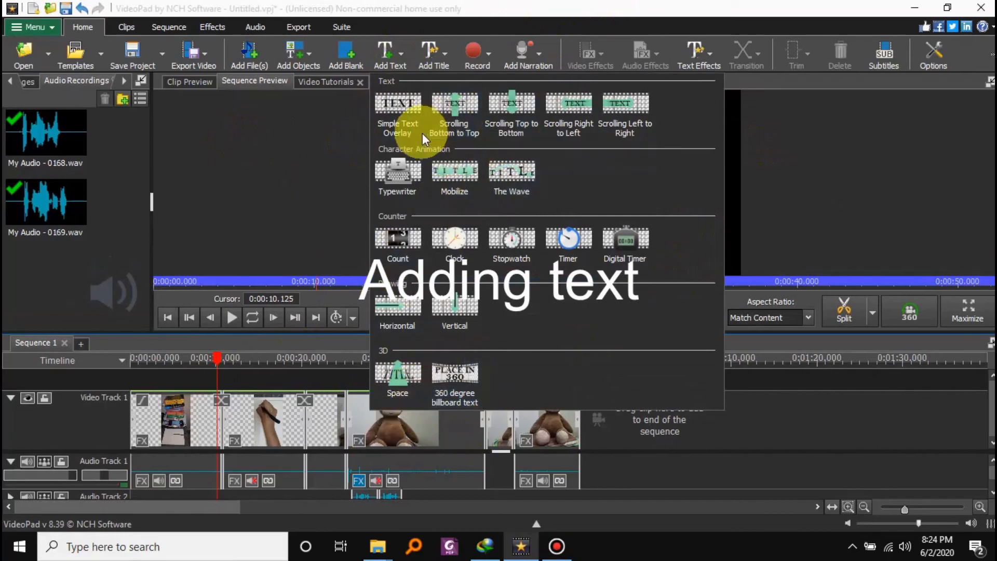
pyautogui.click(404, 109)
pyautogui.doubleClick(545, 137)
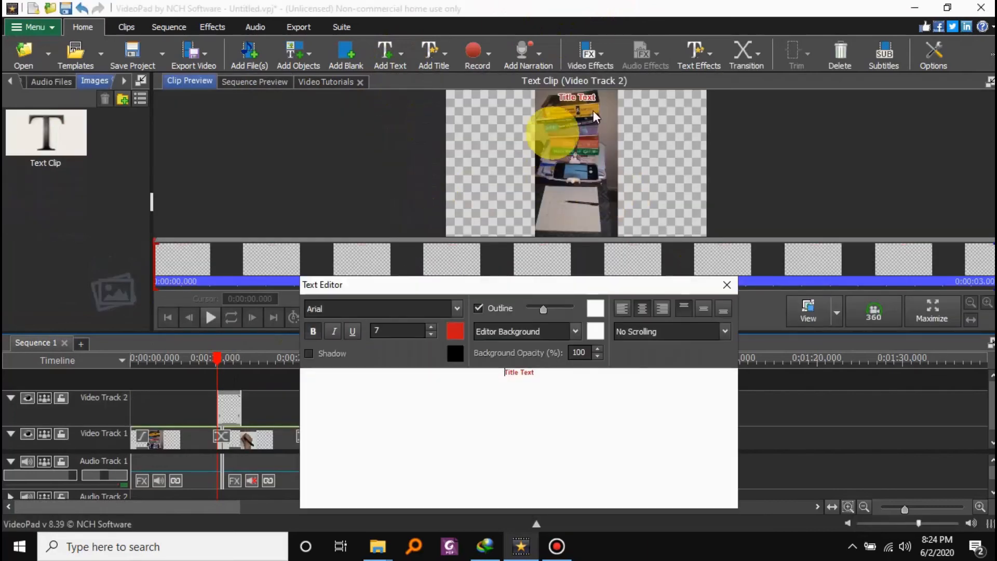
pyautogui.hotkey('ctrl', 'a')
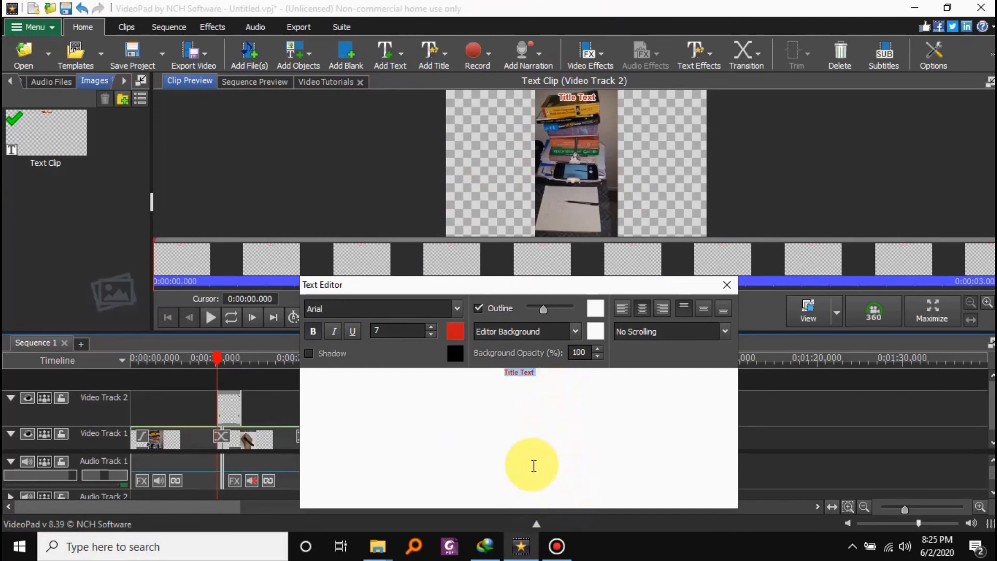
pyautogui.write('Test')
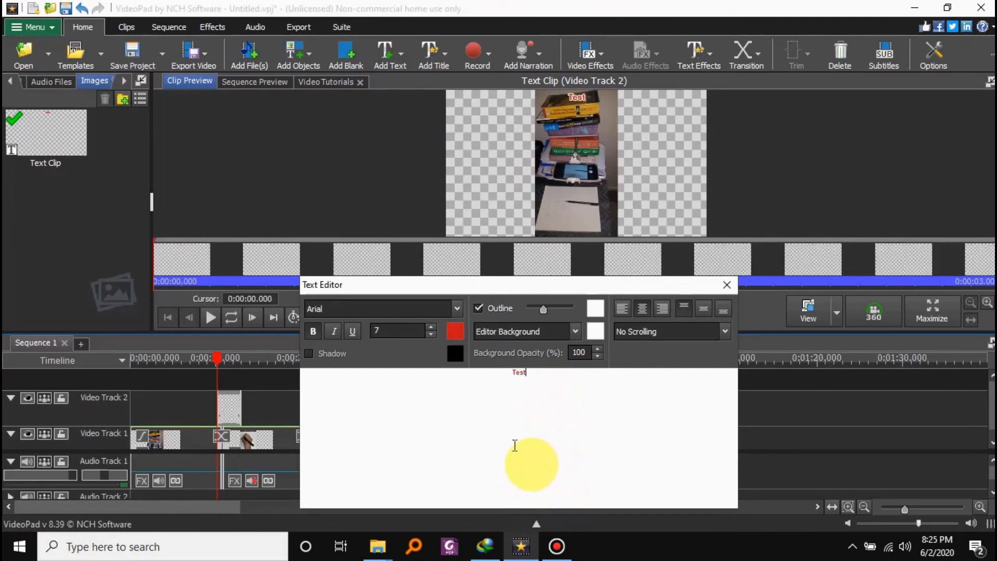
# Try to enlarge the overlay text by changing its font size to 40 or 10 without selecting the word.
pyautogui.doubleClick(394, 330)
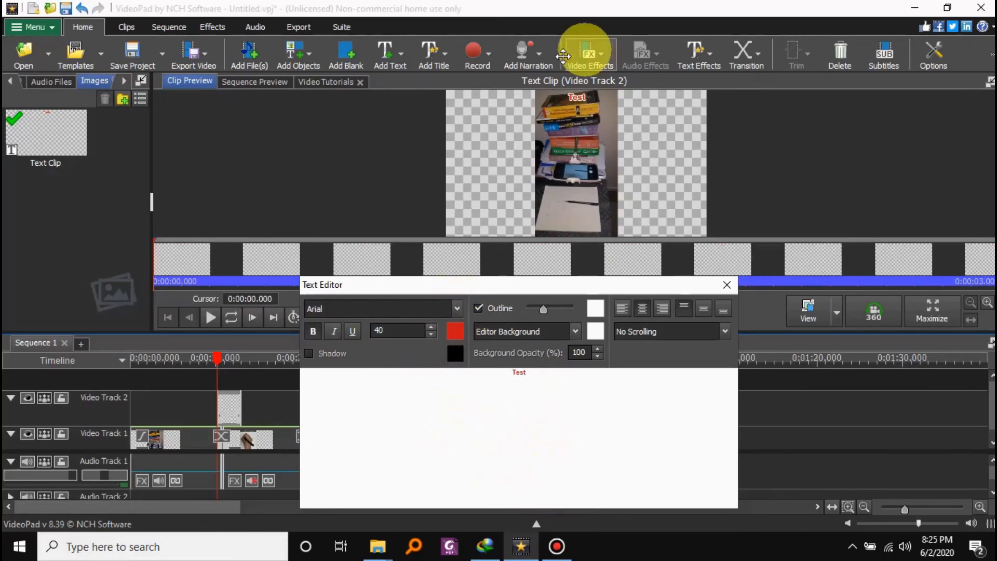
pyautogui.moveTo(381, 281); pyautogui.dragTo(357, 243)
pyautogui.press('Escape')
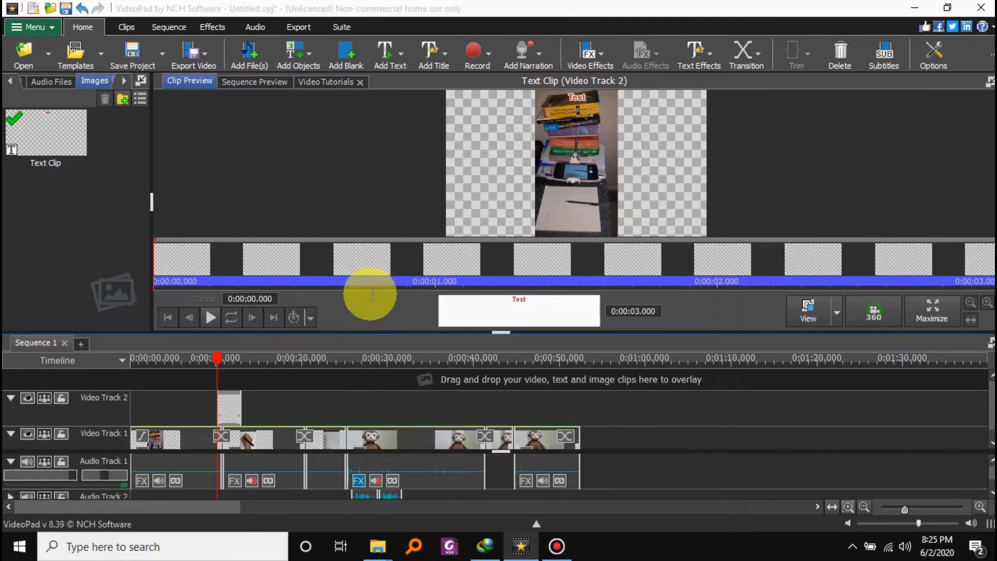
pyautogui.click(546, 305)
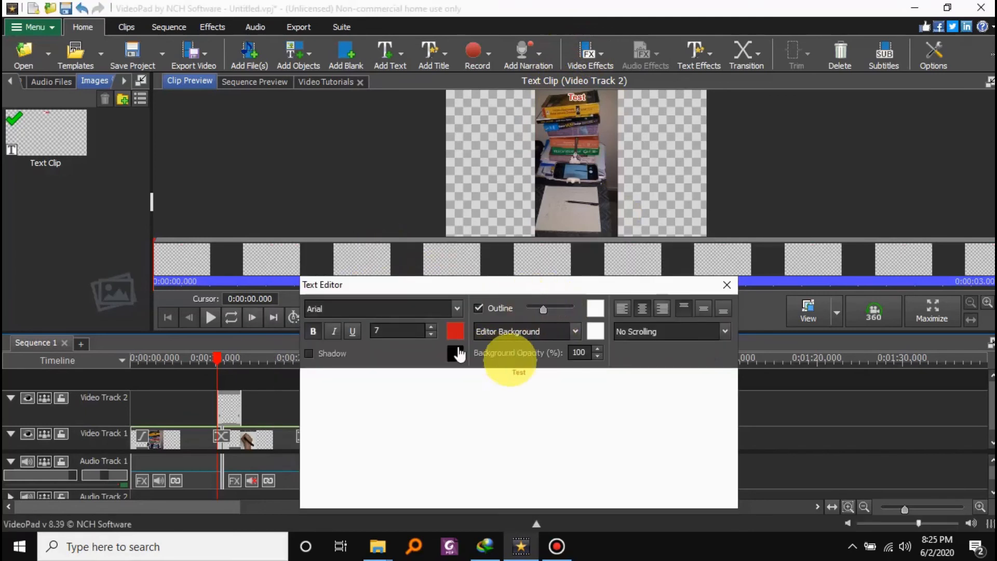
pyautogui.click(431, 327)
pyautogui.click(431, 327)
pyautogui.click(431, 328)
pyautogui.click(432, 328)
pyautogui.click(432, 328)
pyautogui.click(635, 432)
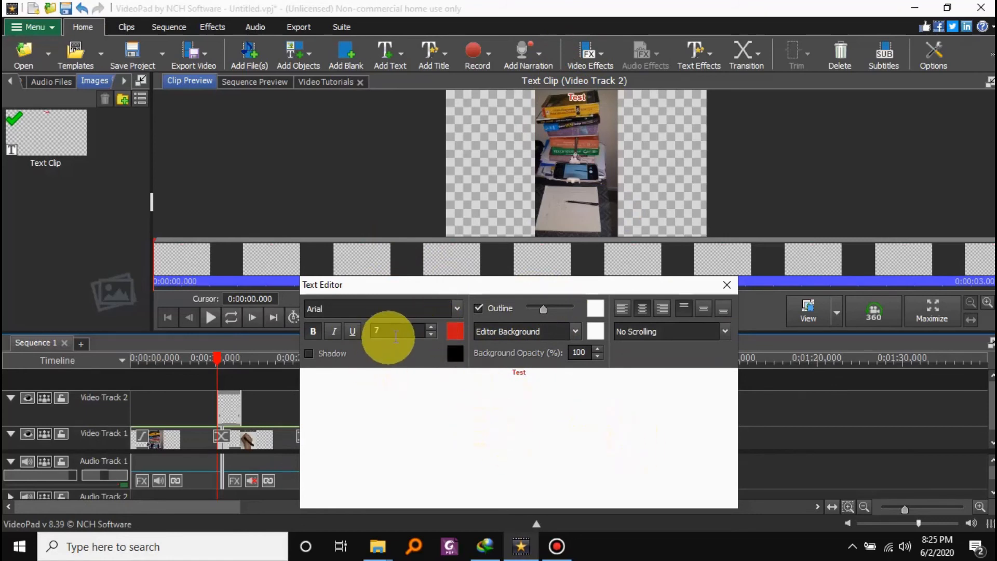
pyautogui.click(390, 335)
pyautogui.write('20')
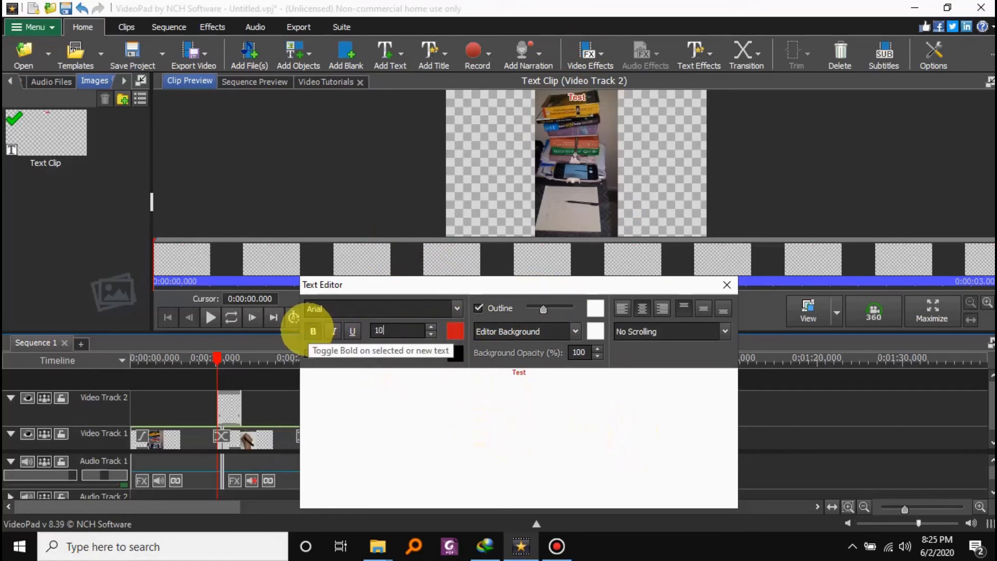
pyautogui.click(449, 478)
# Set the font size of the selected word Test to 30 and move the overlay text to the right of the picture.
pyautogui.moveTo(538, 377); pyautogui.dragTo(435, 383)
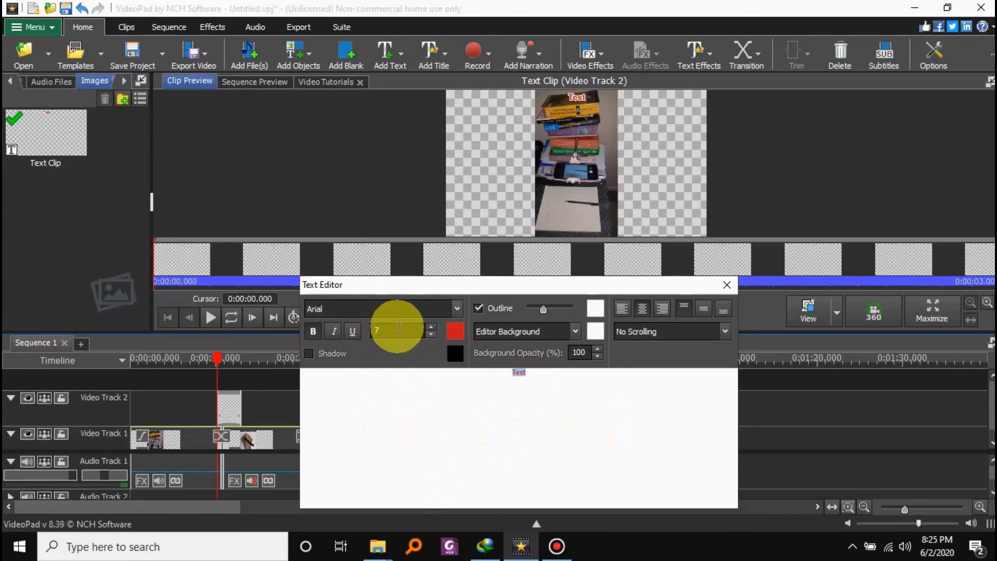
pyautogui.moveTo(397, 329); pyautogui.dragTo(358, 330)
pyautogui.write('30')
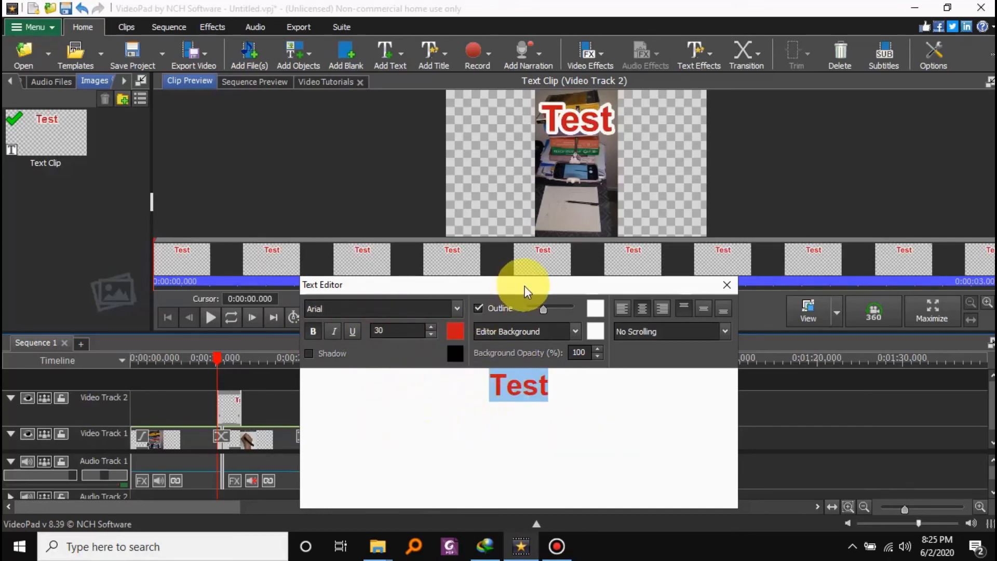
pyautogui.moveTo(524, 286); pyautogui.dragTo(548, 285)
pyautogui.click(574, 119)
pyautogui.moveTo(574, 124); pyautogui.dragTo(608, 168)
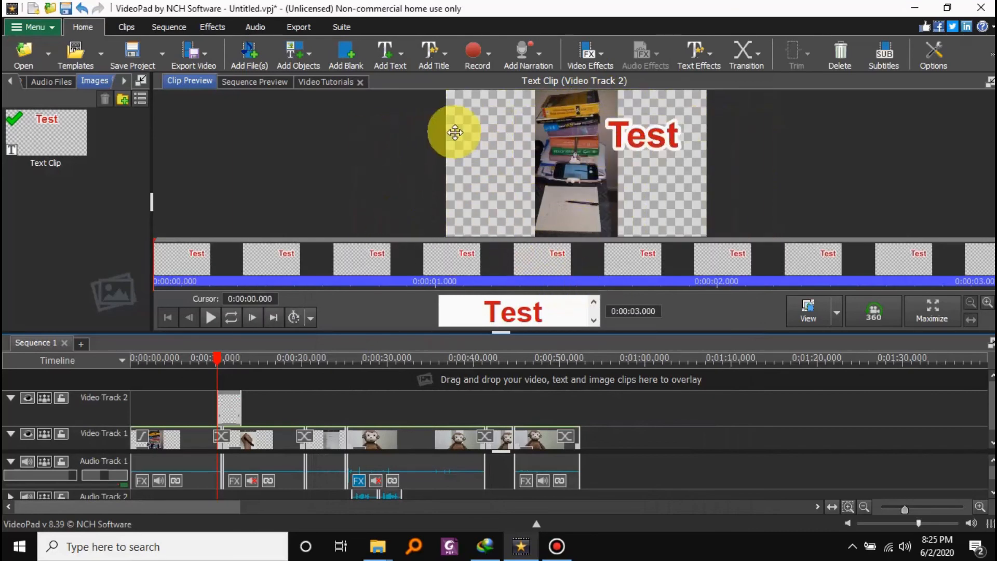
# Add a Scrolling Top to Bottom text clip with the default Title Text at the same time position and preview it.
pyautogui.click(397, 56)
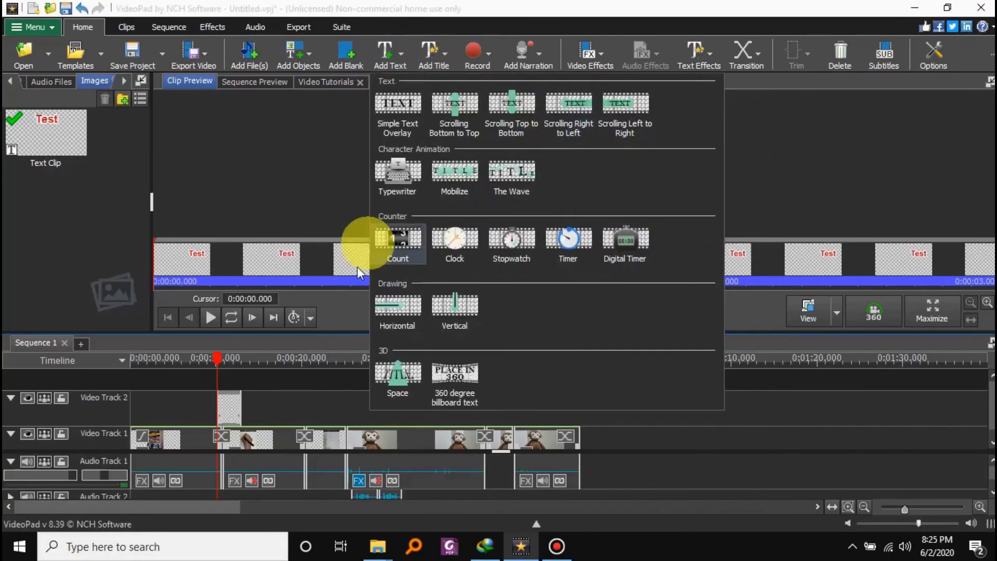
pyautogui.click(511, 104)
pyautogui.click(544, 314)
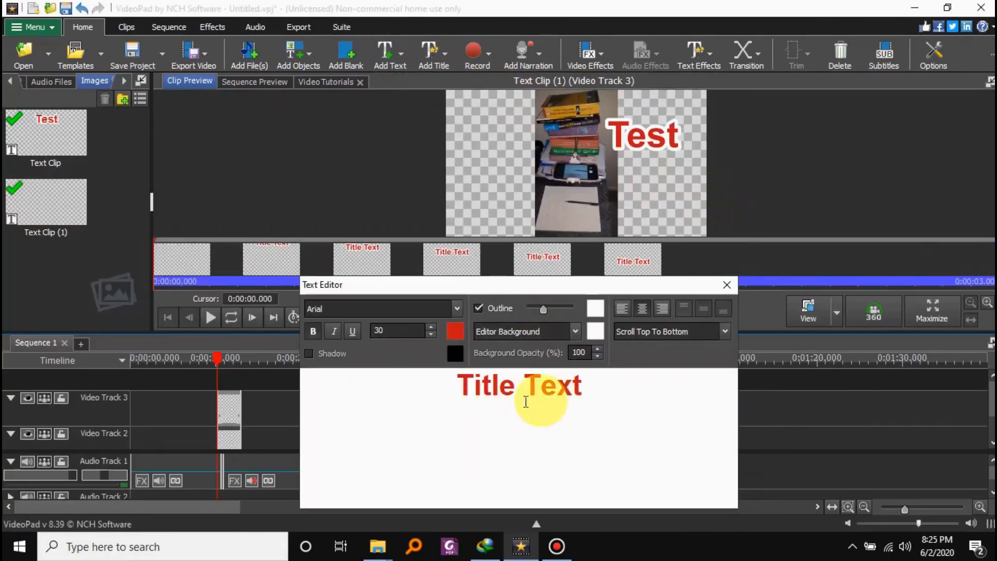
pyautogui.moveTo(508, 285); pyautogui.dragTo(541, 194)
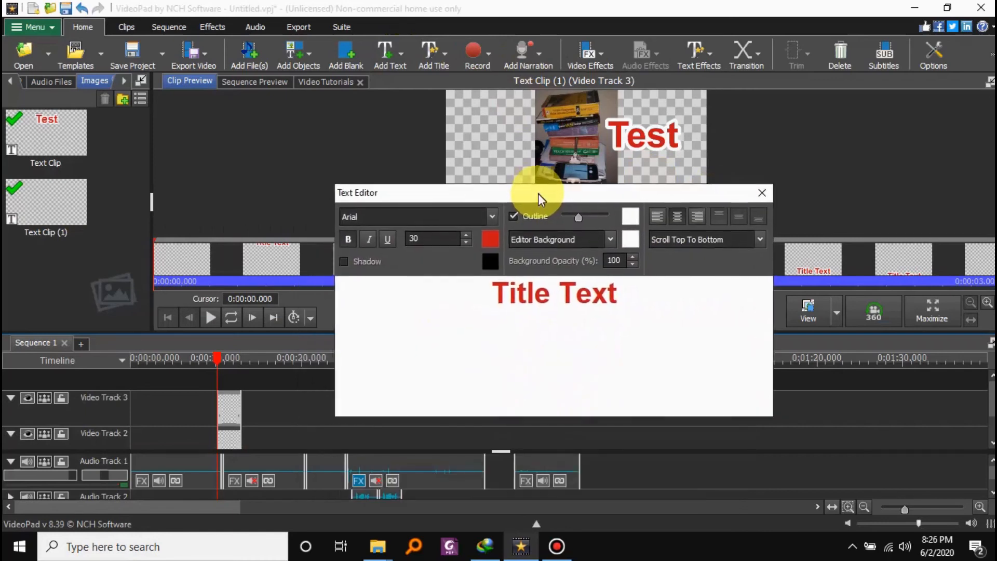
pyautogui.click(758, 193)
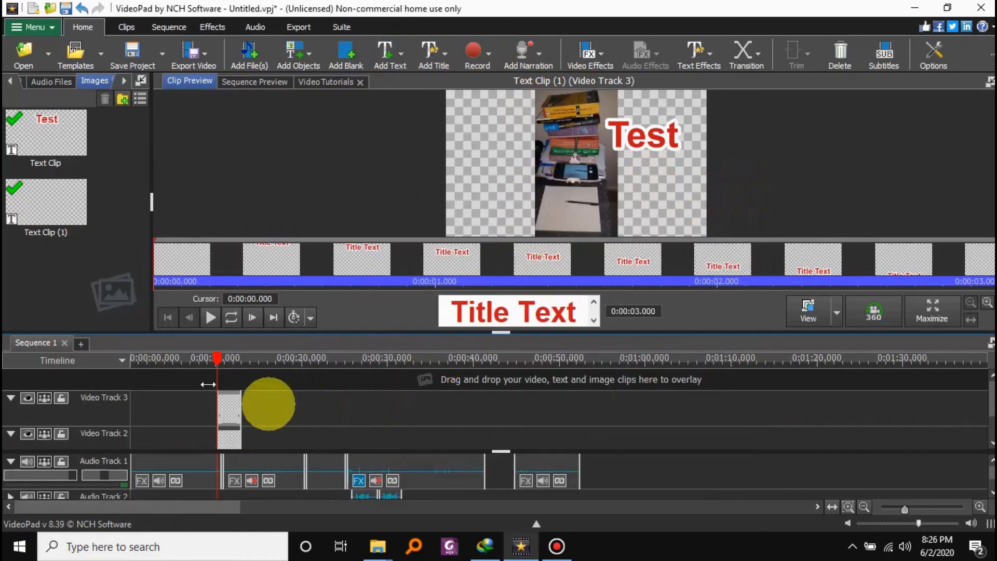
pyautogui.click(209, 314)
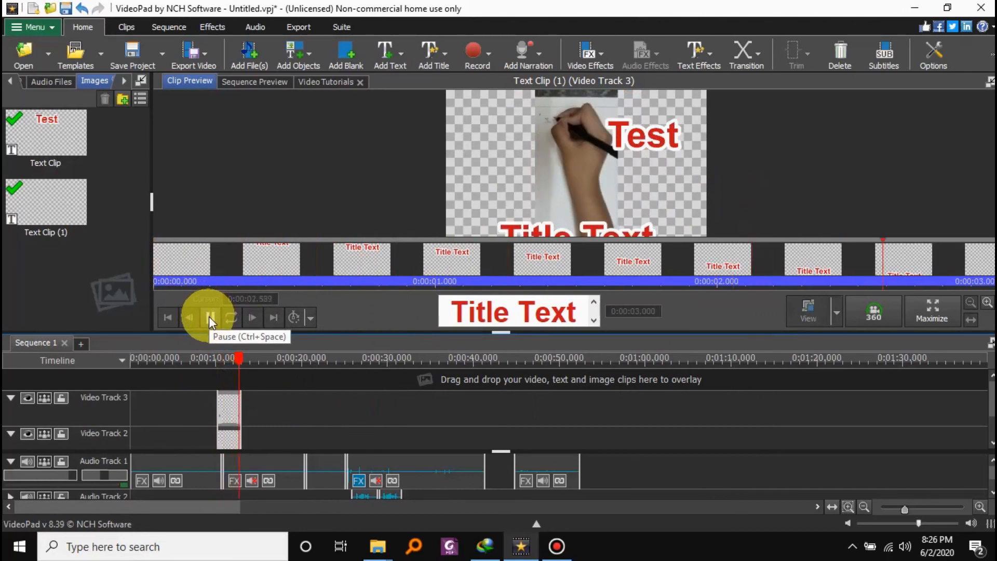
pyautogui.click(209, 316)
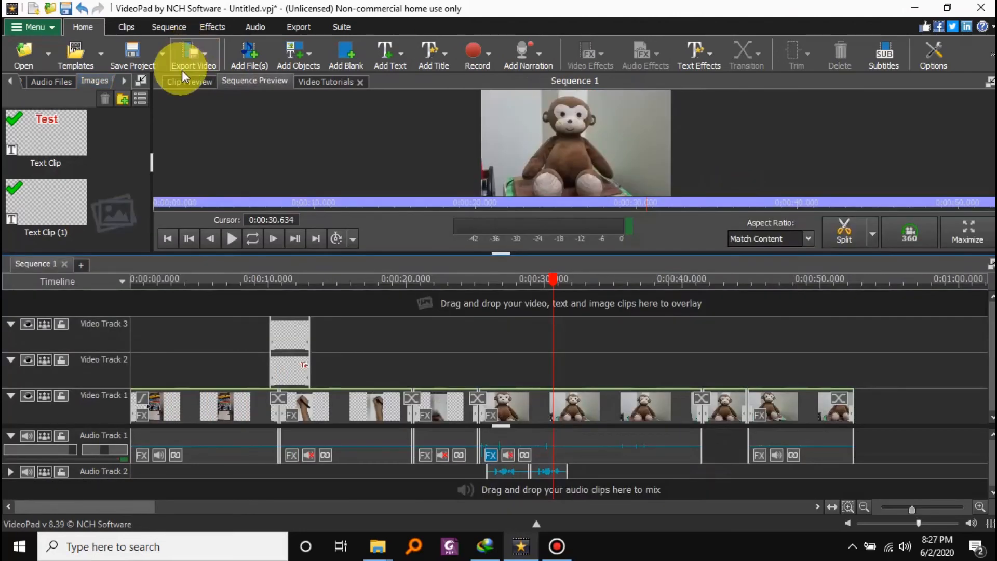
# Export the sequence as the video file Untitled in .mp4 format with Auto Match Content resolution (2275 x 1280) and Letterbox fit.
pyautogui.click(207, 58)
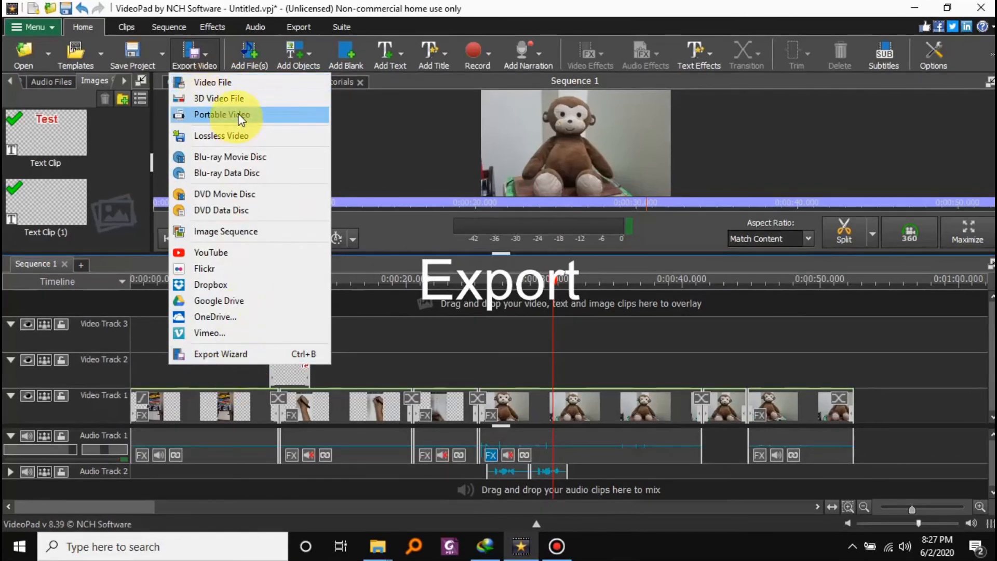
pyautogui.click(223, 86)
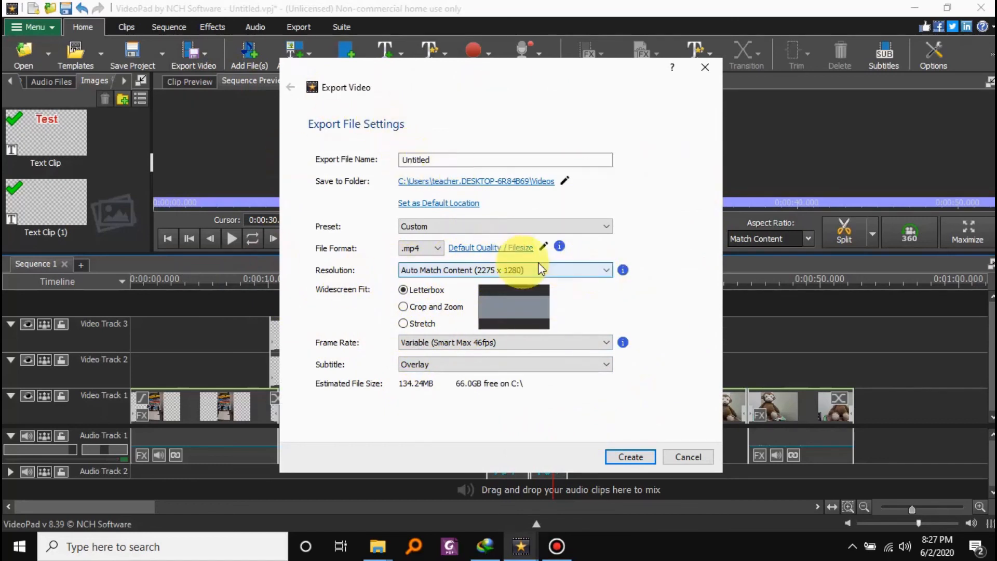
pyautogui.click(556, 270)
pyautogui.click(665, 304)
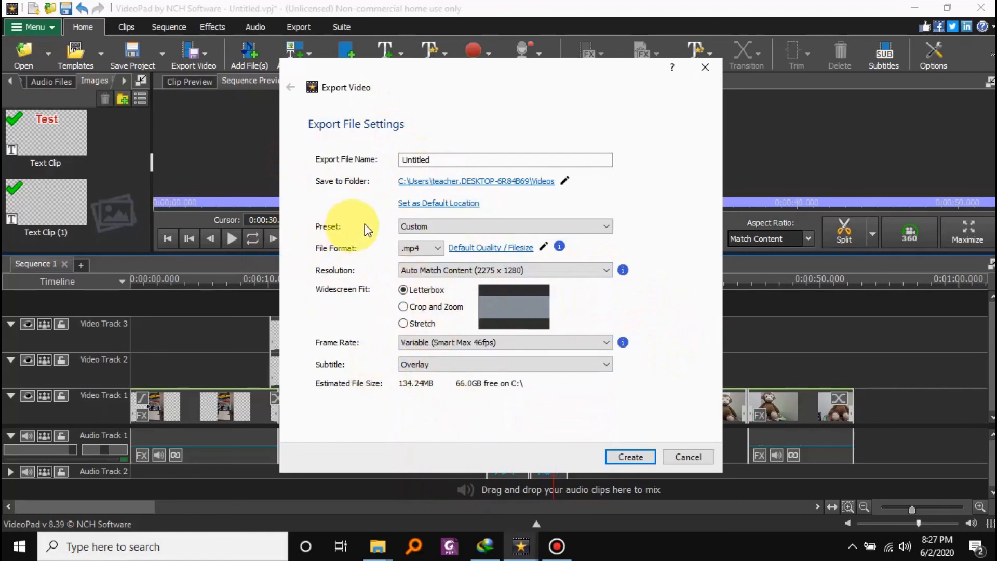
pyautogui.moveTo(451, 159); pyautogui.dragTo(343, 164)
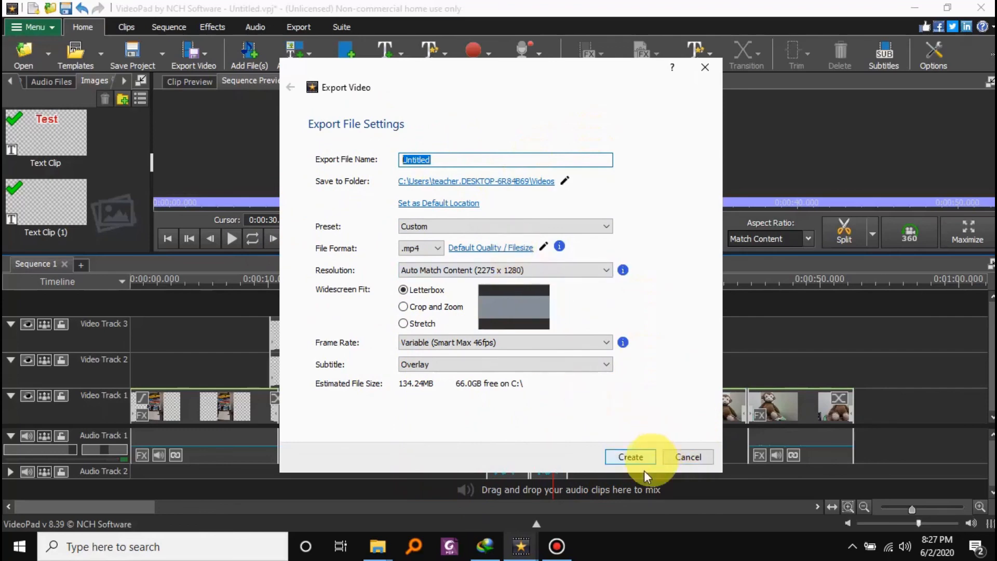
pyautogui.click(630, 457)
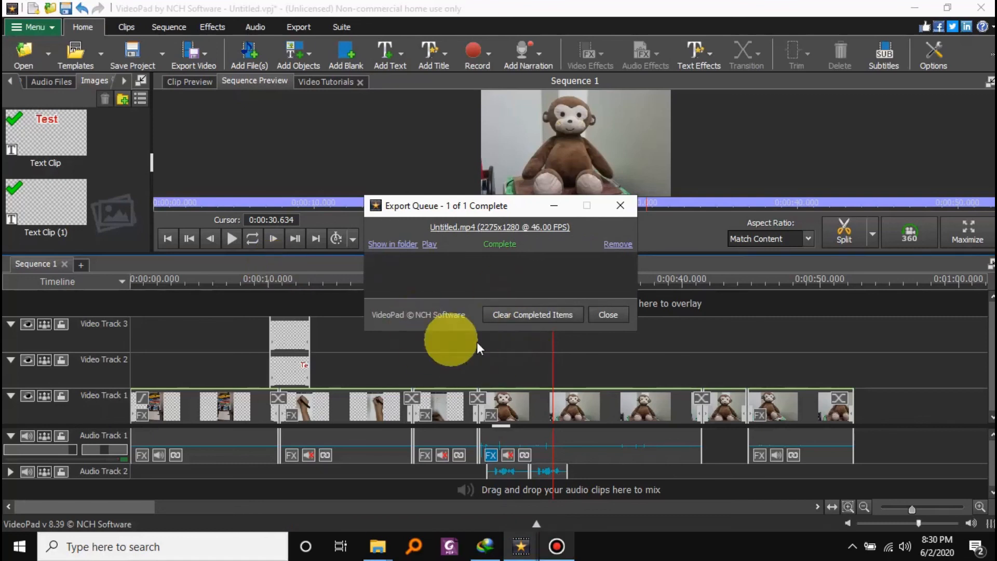
# Play the exported Untitled.mp4 to check the result, and close the player and the export queue.
pyautogui.click(431, 245)
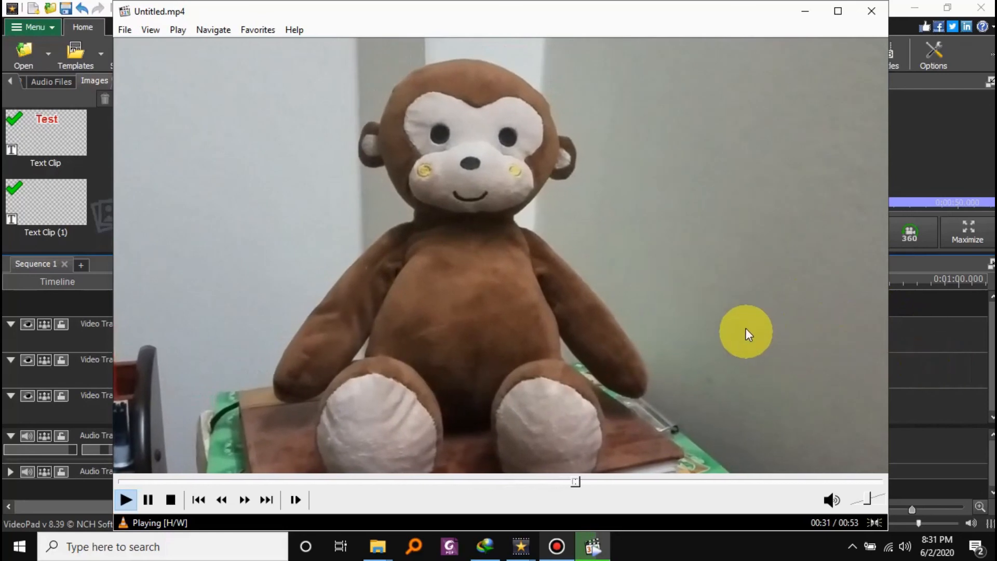
pyautogui.click(737, 292)
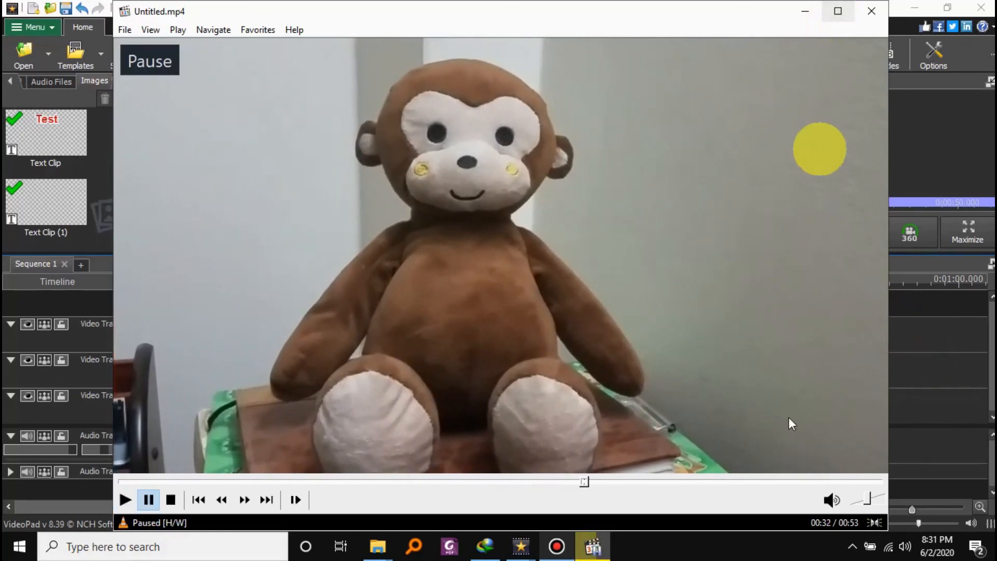
pyautogui.click(872, 11)
pyautogui.click(608, 315)
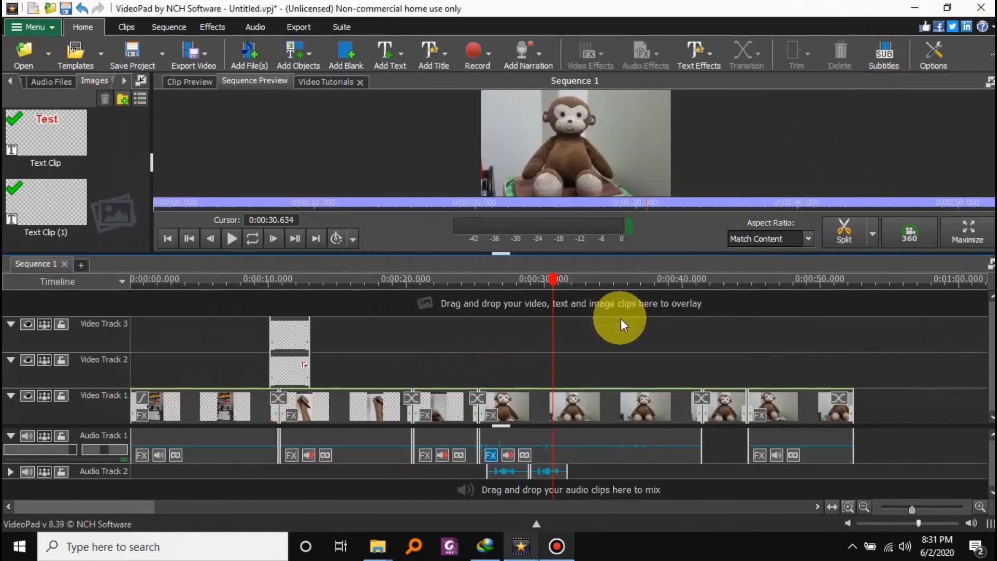